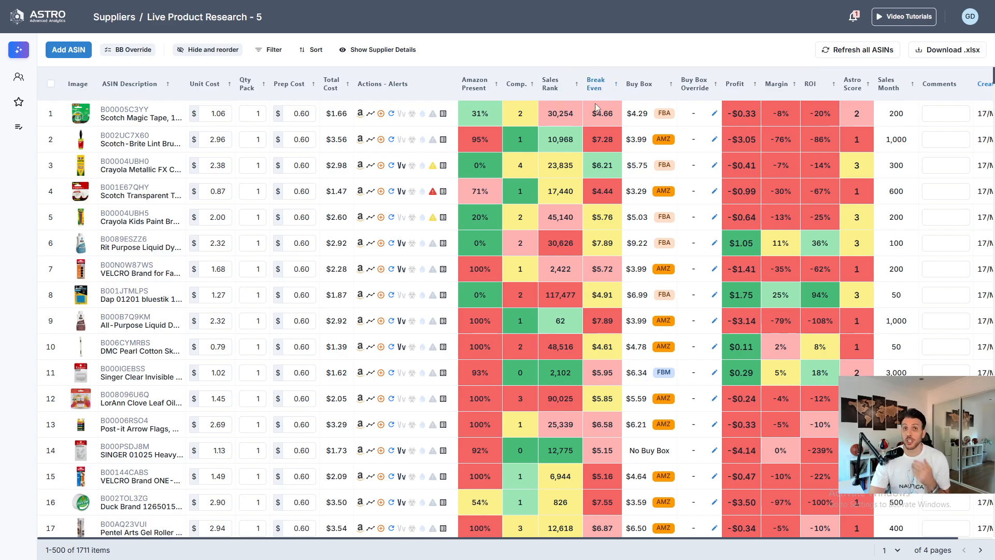
- Examine the break-even tooltips for several products in the research table
mouse_move(569, 214)
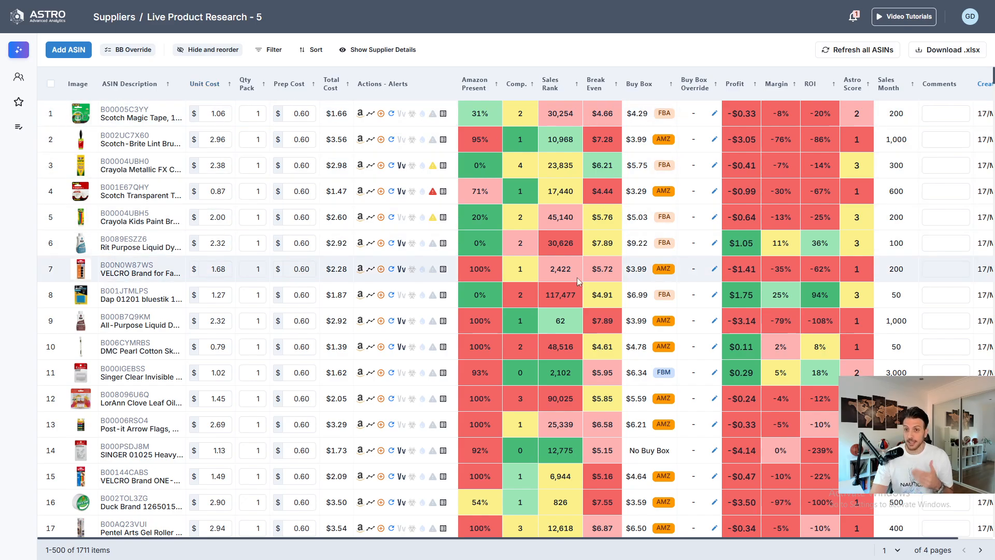
scroll(636, 311, down, 5)
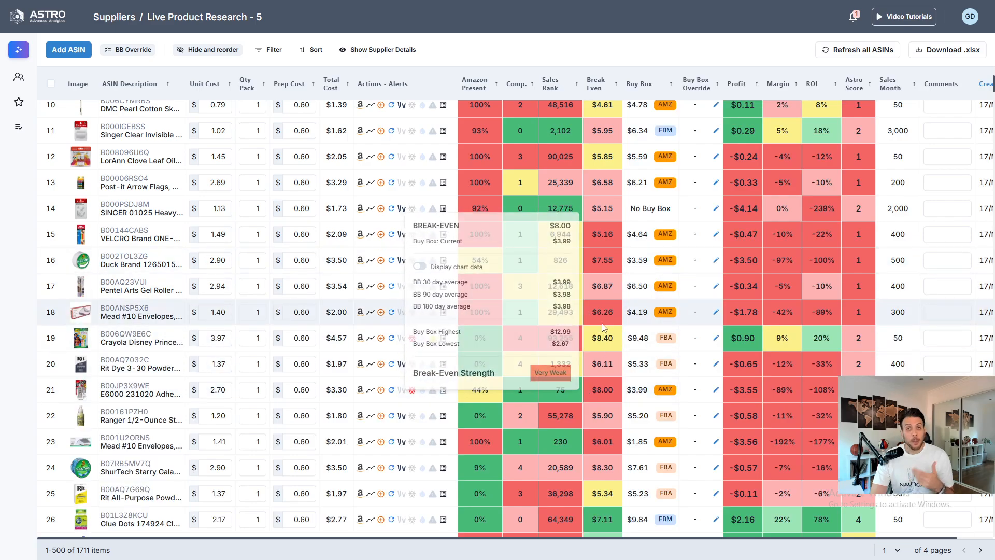
scroll(278, 298, up, 3)
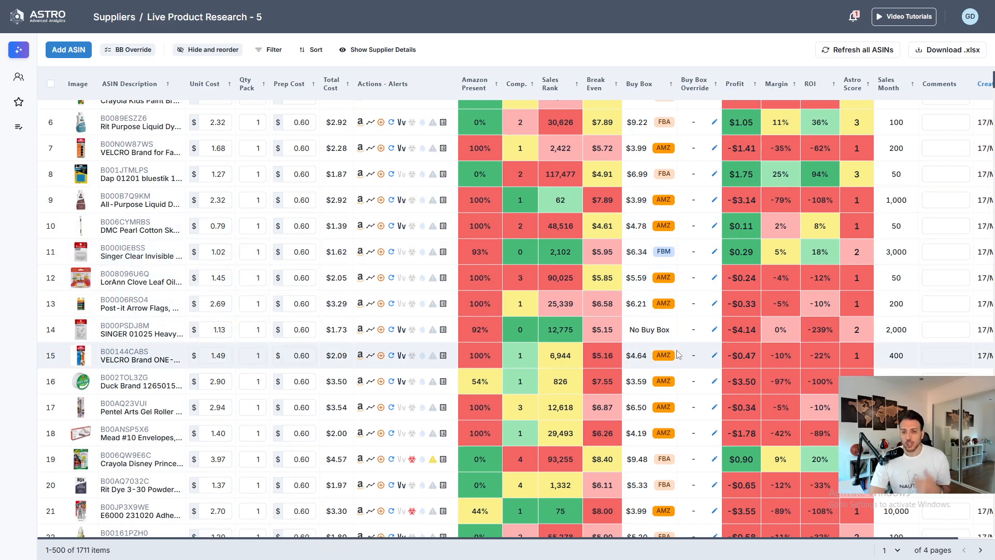
scroll(617, 280, up, 3)
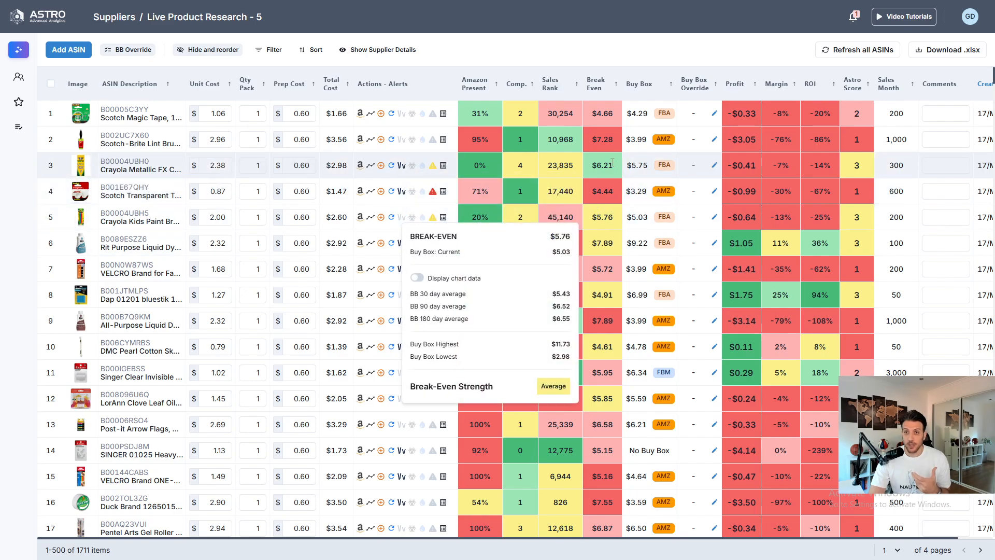
mouse_move(611, 163)
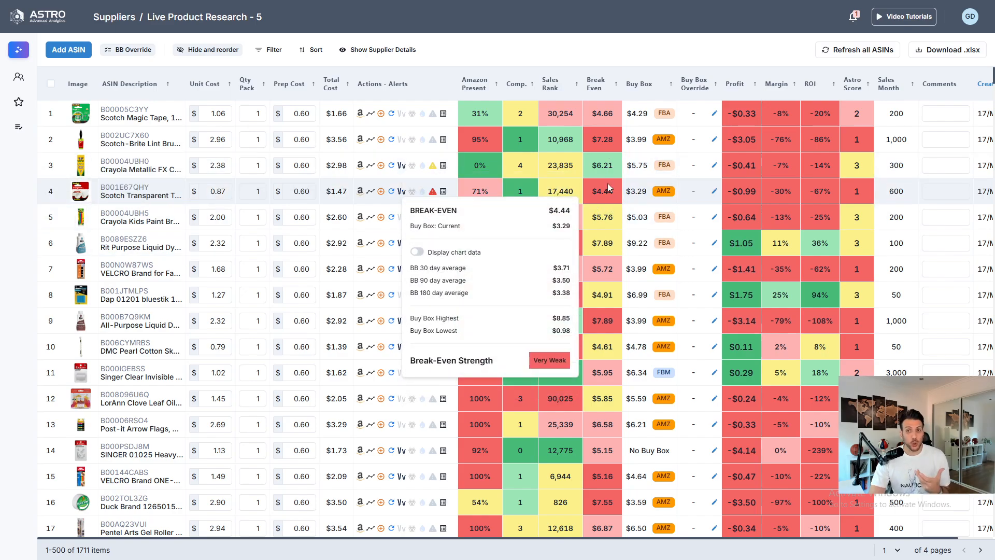
mouse_move(607, 188)
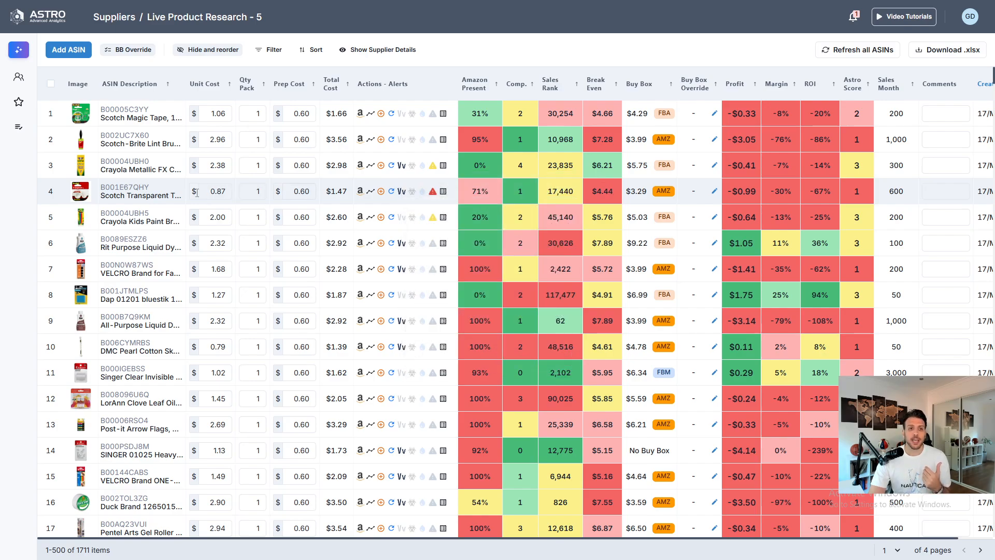
- Open the product details of the Scotch Transparent Tape and close them again
mouse_move(122, 190)
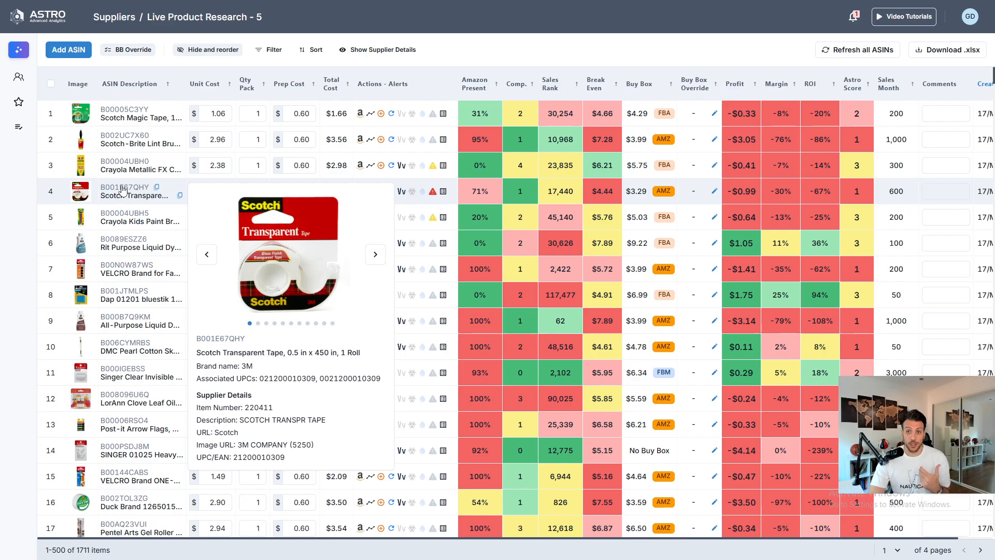
click(122, 190)
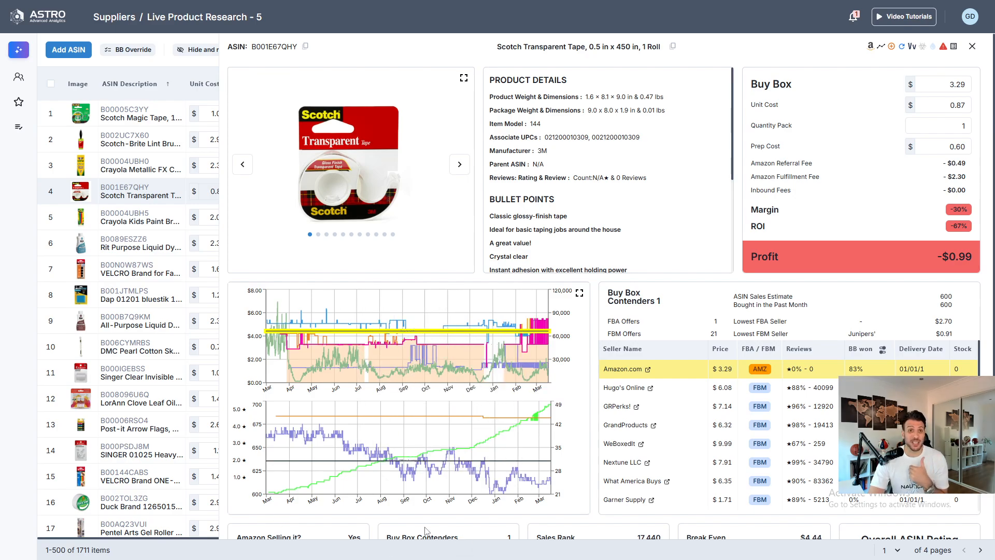
click(972, 47)
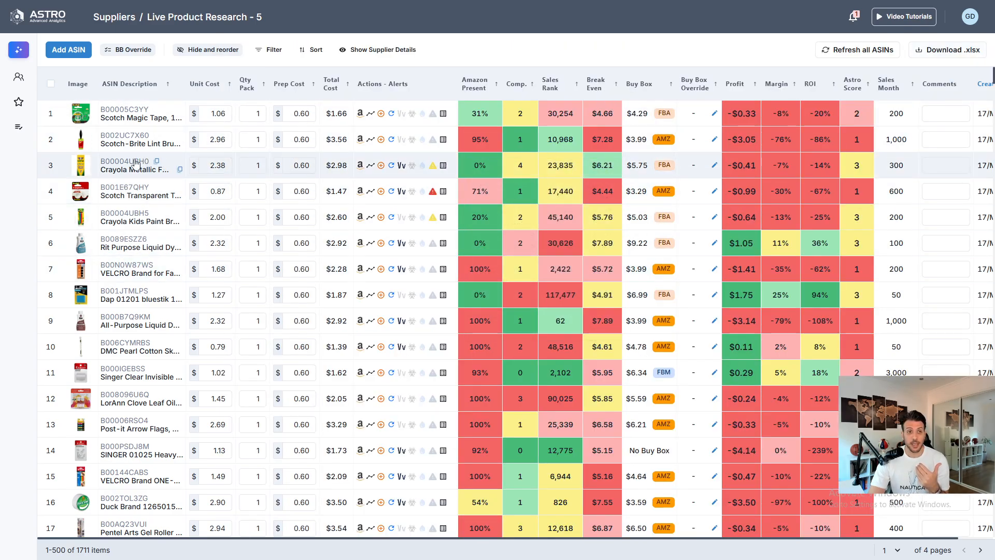
- Review the Crayola Metallic FX Colored Pencils product details and its enlarged price history chart, then close both
mouse_move(124, 160)
click(287, 255)
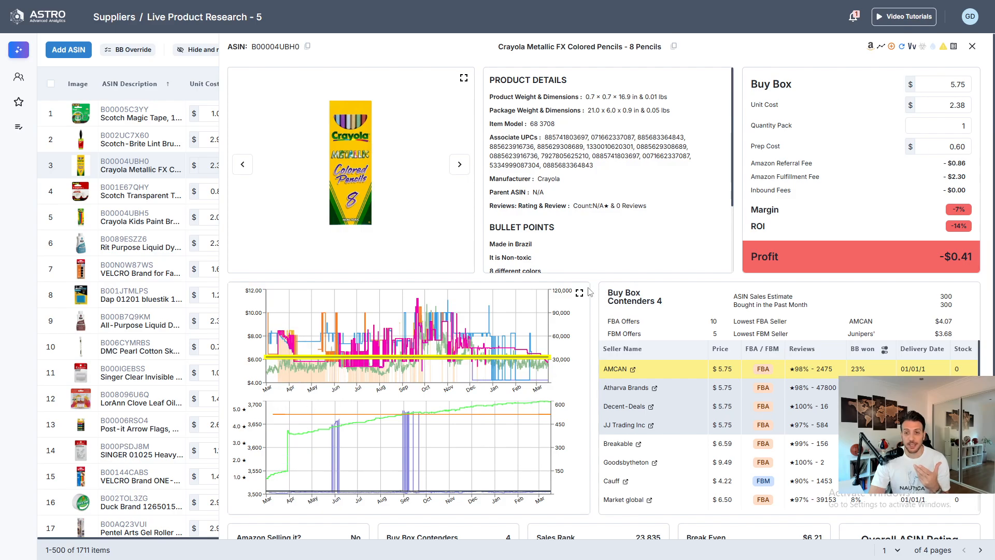
click(580, 293)
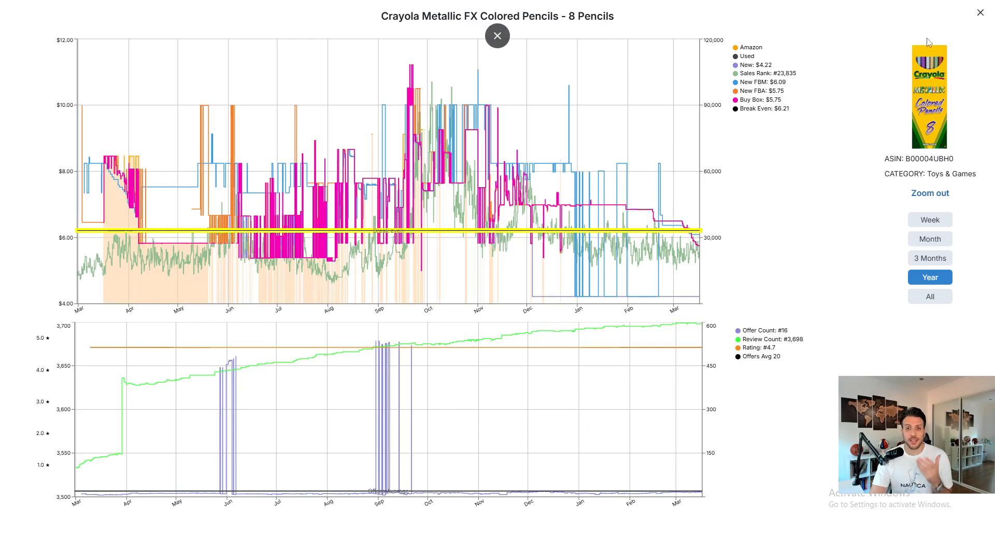
click(981, 14)
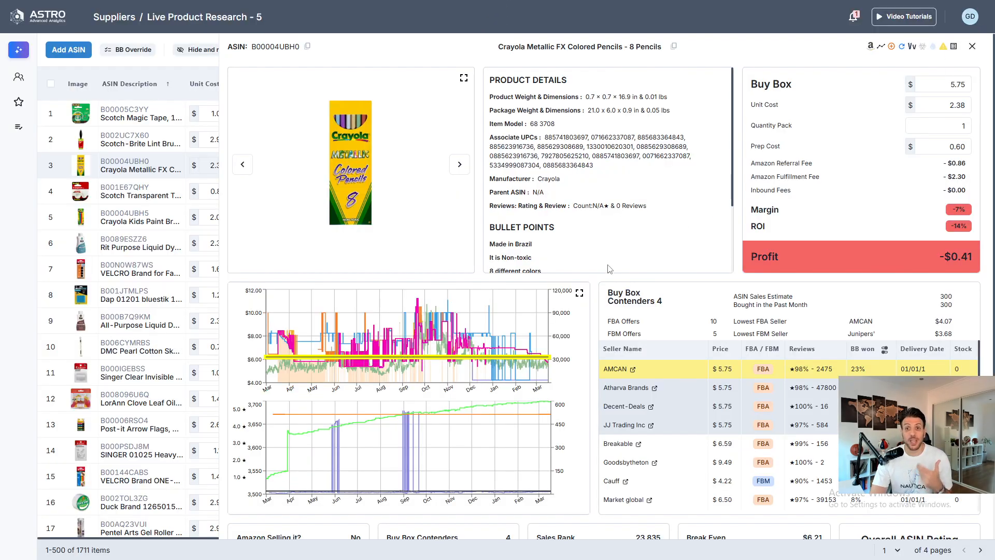
click(973, 46)
- Open and close the price history chart for the Glue Dots 174924 Clear Dot Roll
mouse_move(518, 288)
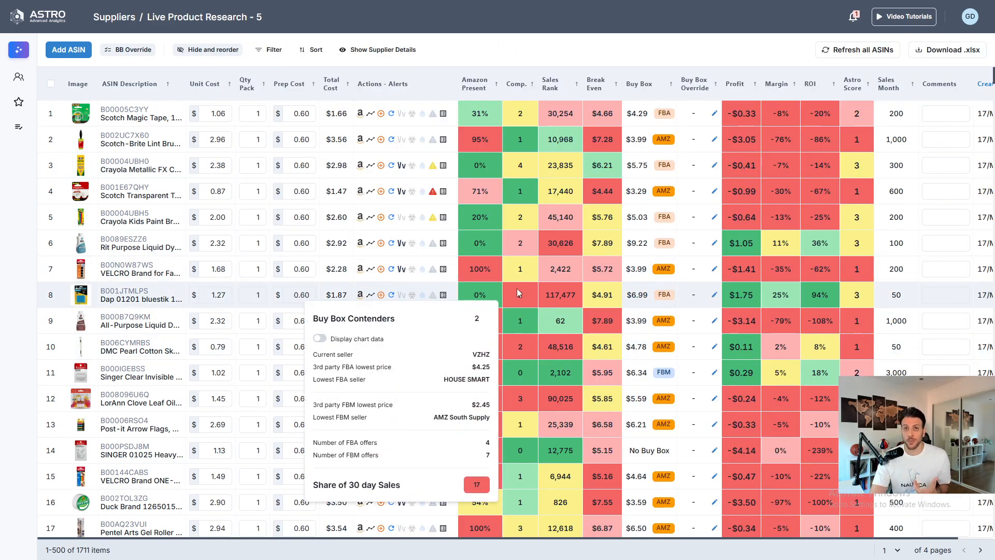
scroll(552, 248, down, 10)
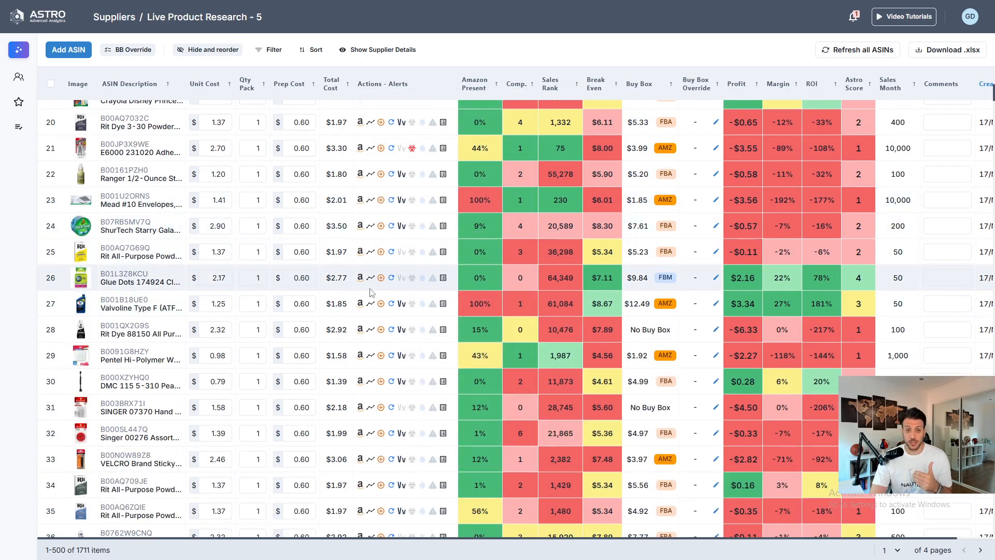
click(370, 278)
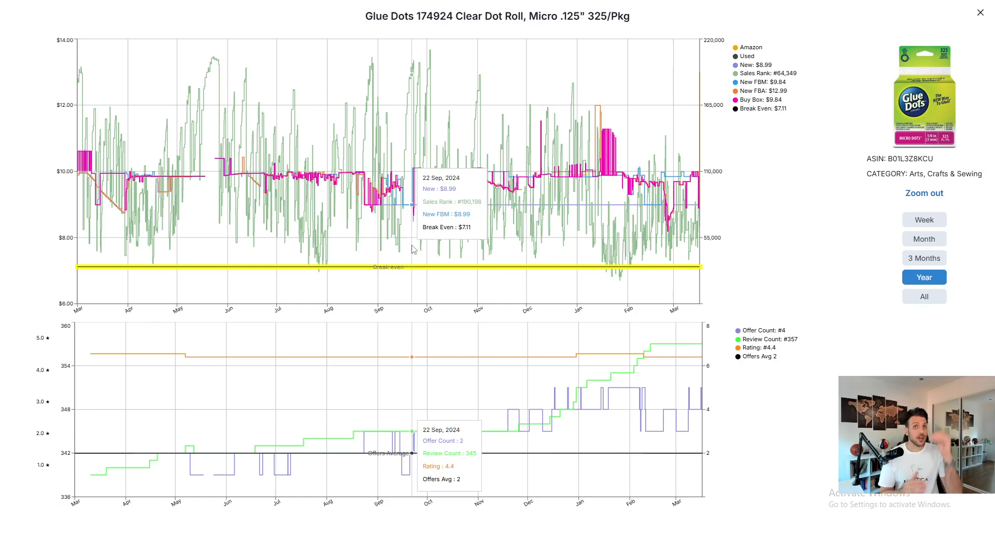
click(981, 12)
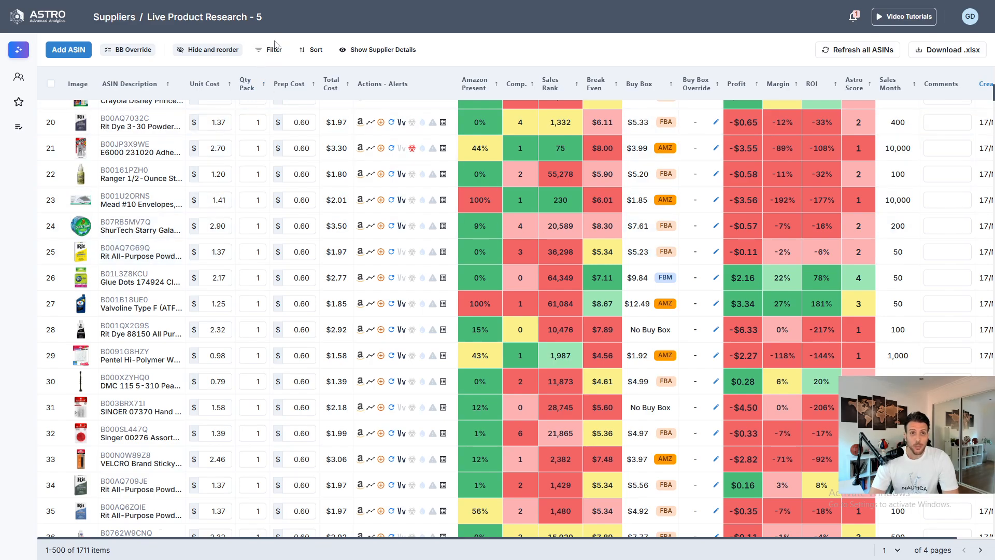
- Add a filter requiring Break Even Strength Score to be more than or equal to Good
click(273, 49)
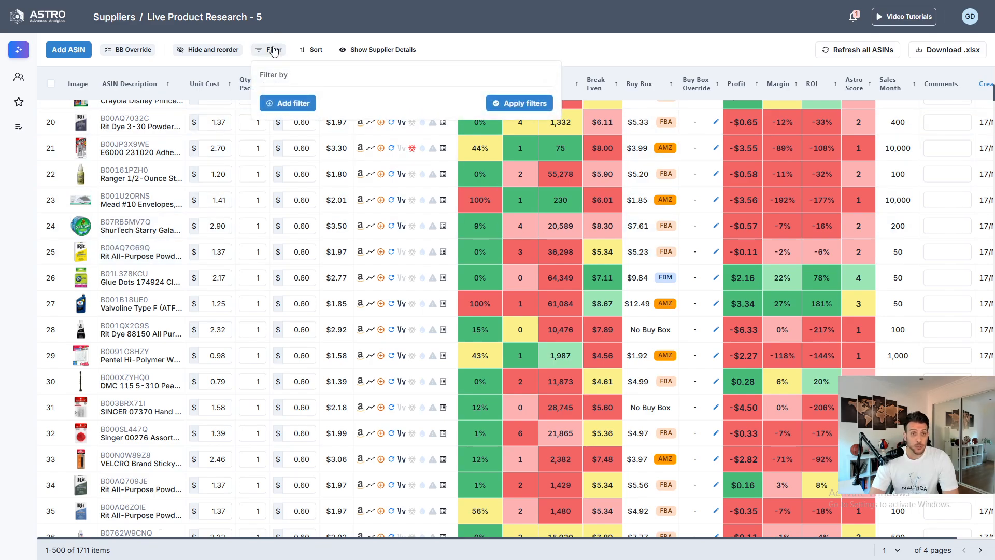
click(290, 103)
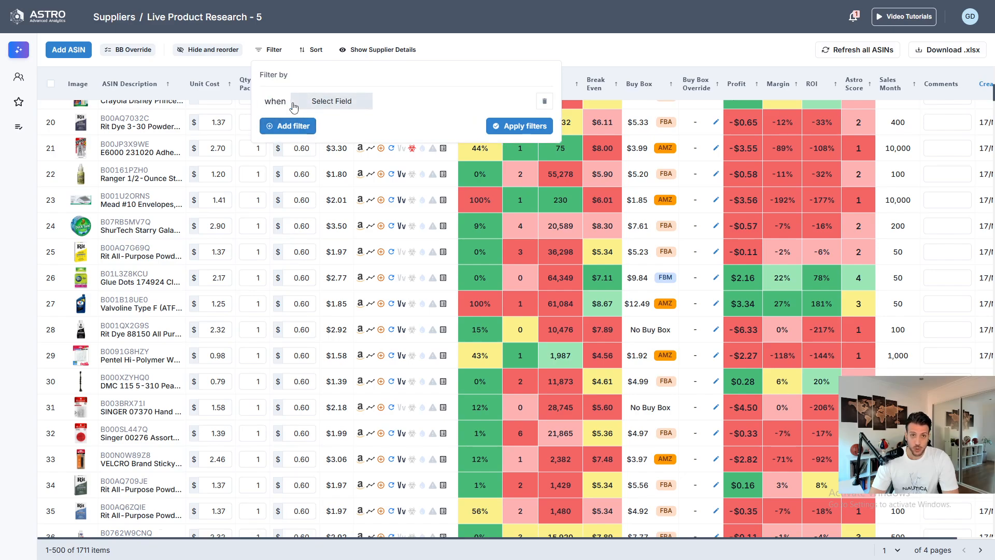
click(332, 101)
scroll(353, 196, down, 3)
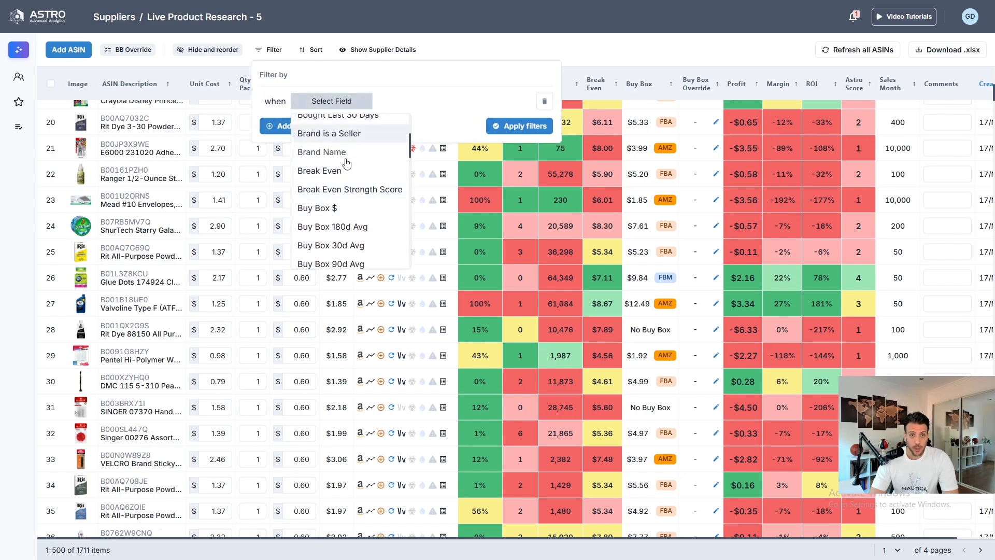
click(340, 190)
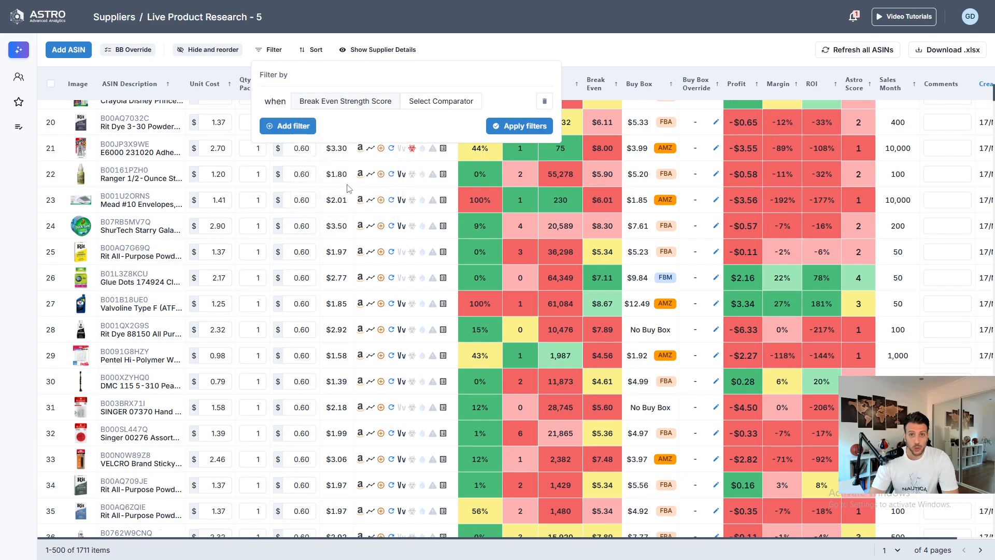
click(440, 101)
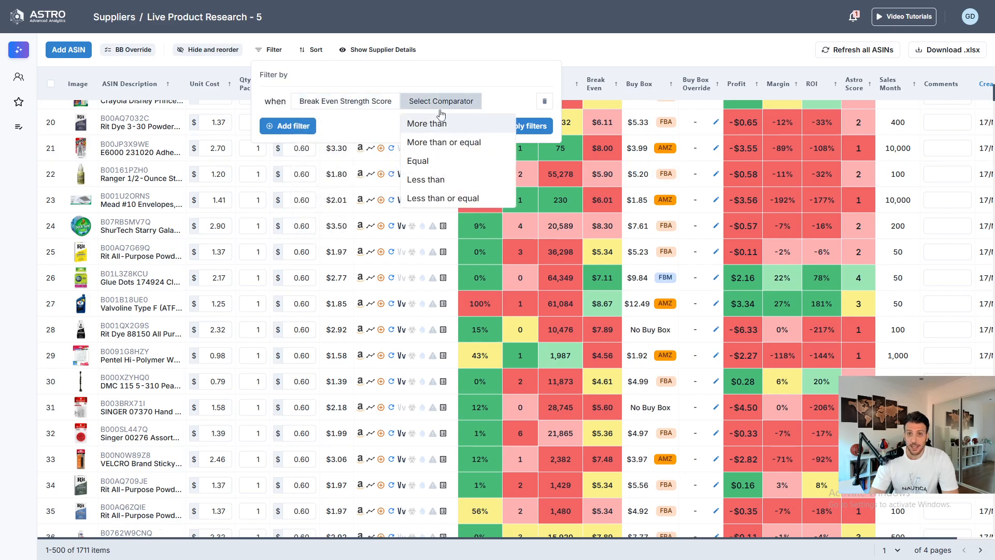
click(443, 143)
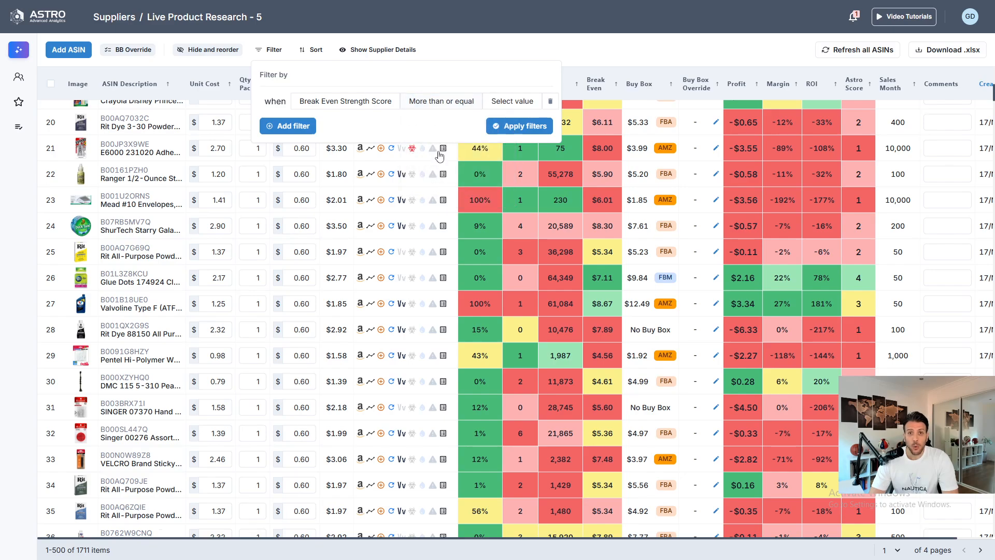
click(510, 104)
click(521, 150)
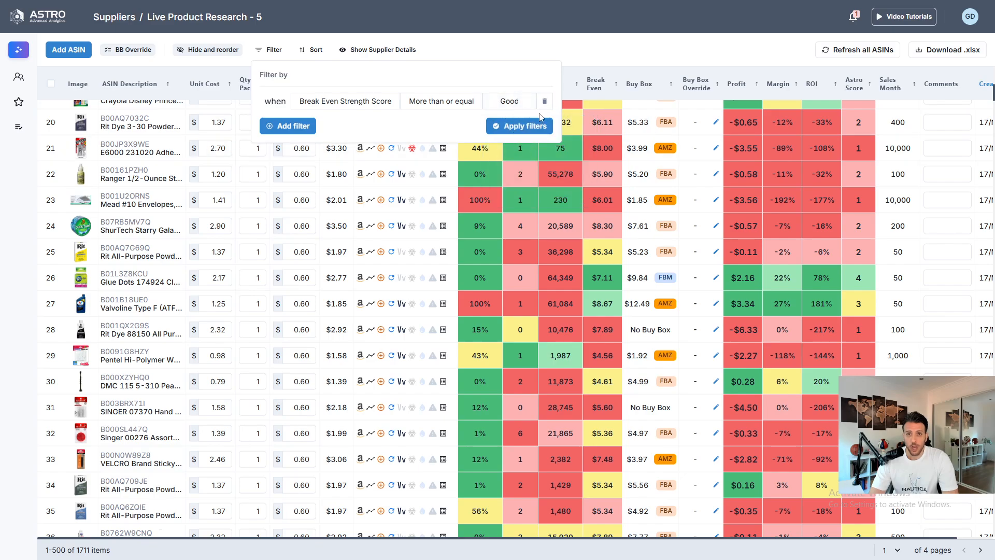
- Add a second filter requiring Bought Last 30 Days to be more than or equal to 100
click(289, 126)
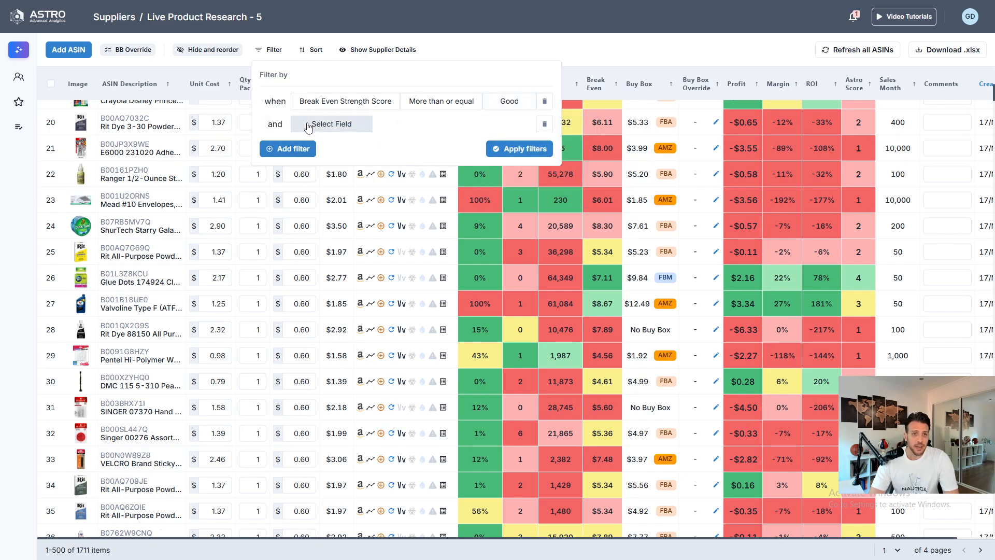
click(324, 124)
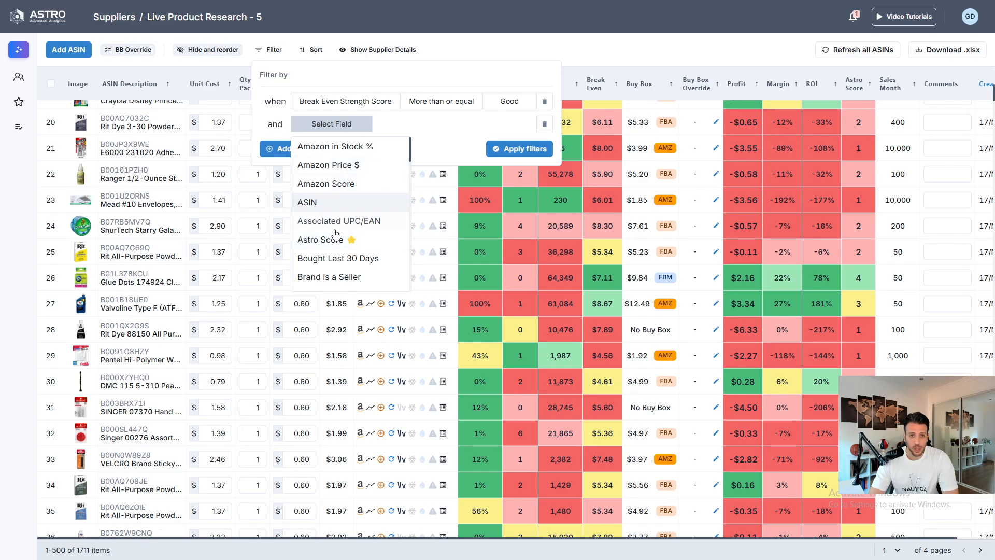
click(347, 259)
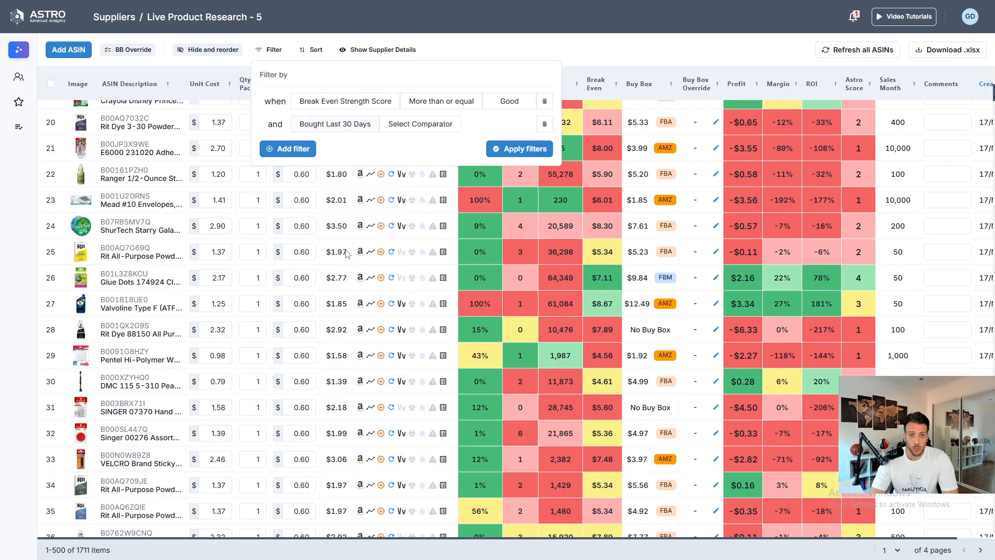
click(418, 125)
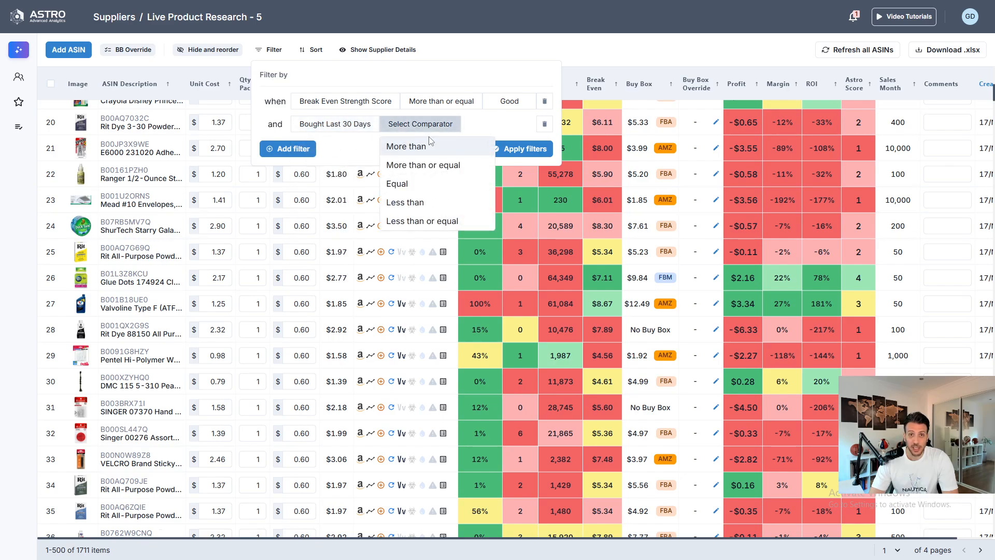
click(409, 165)
click(488, 126)
text(100)
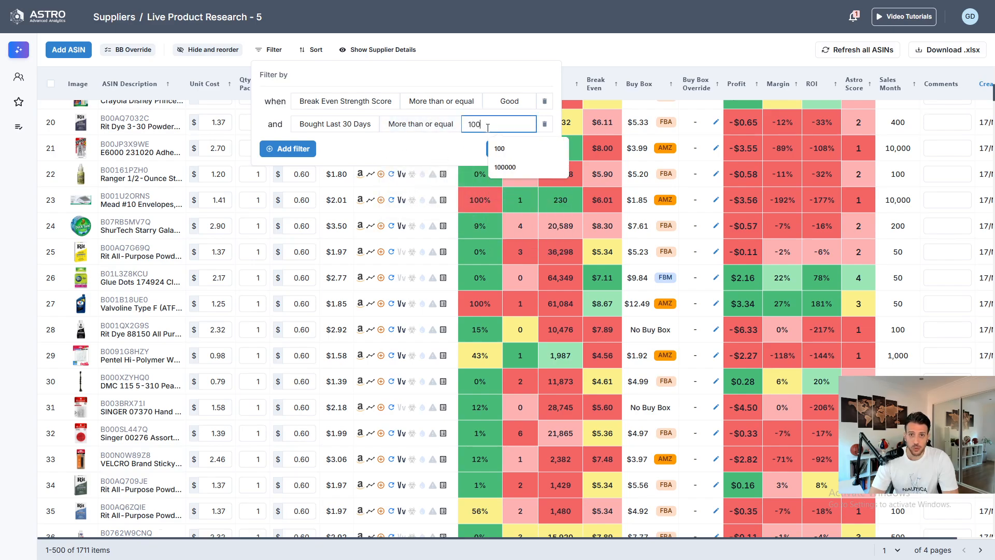
- Add a third filter requiring IP Issues Alert to be less than Low
click(288, 149)
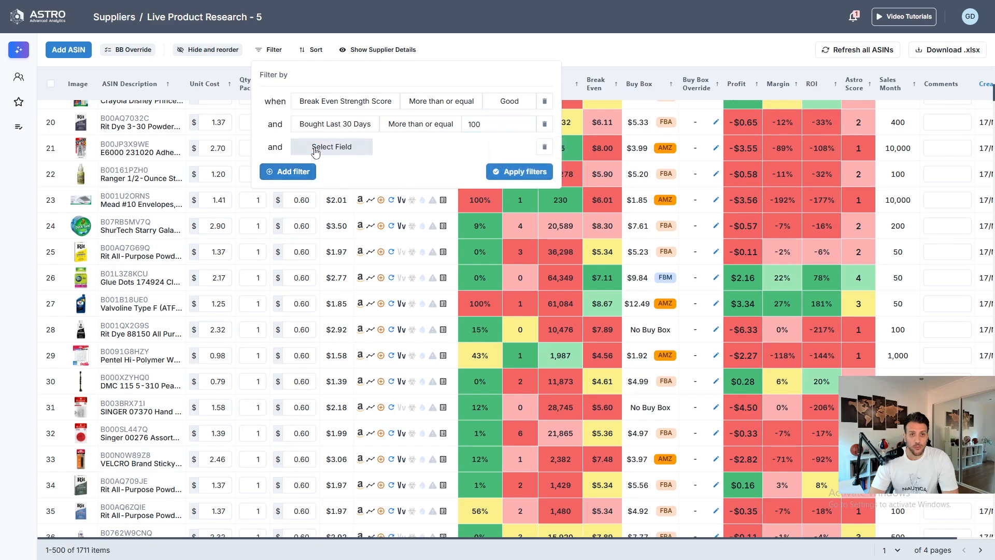
click(332, 147)
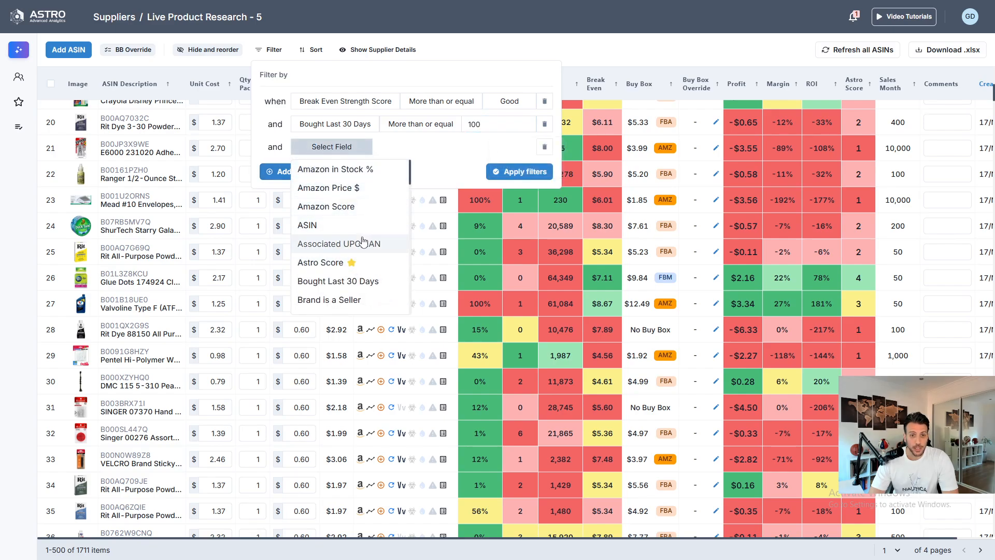
scroll(361, 241, down, 2)
scroll(361, 242, down, 2)
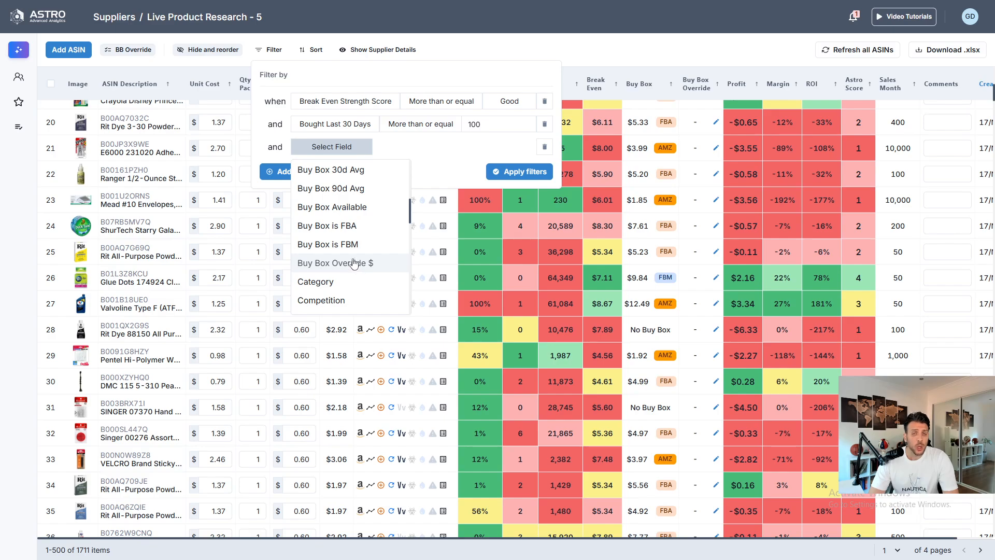
scroll(342, 267, down, 2)
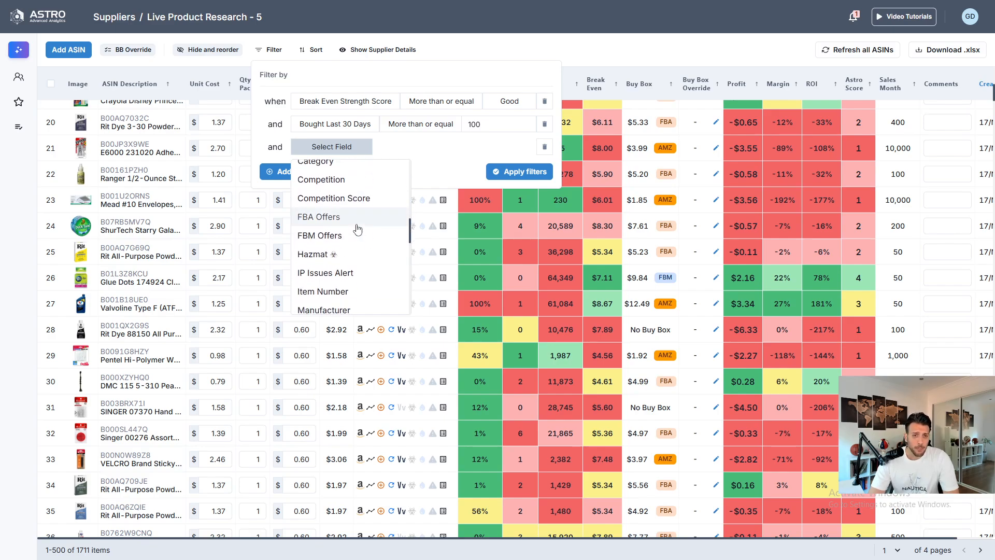
click(335, 272)
click(414, 150)
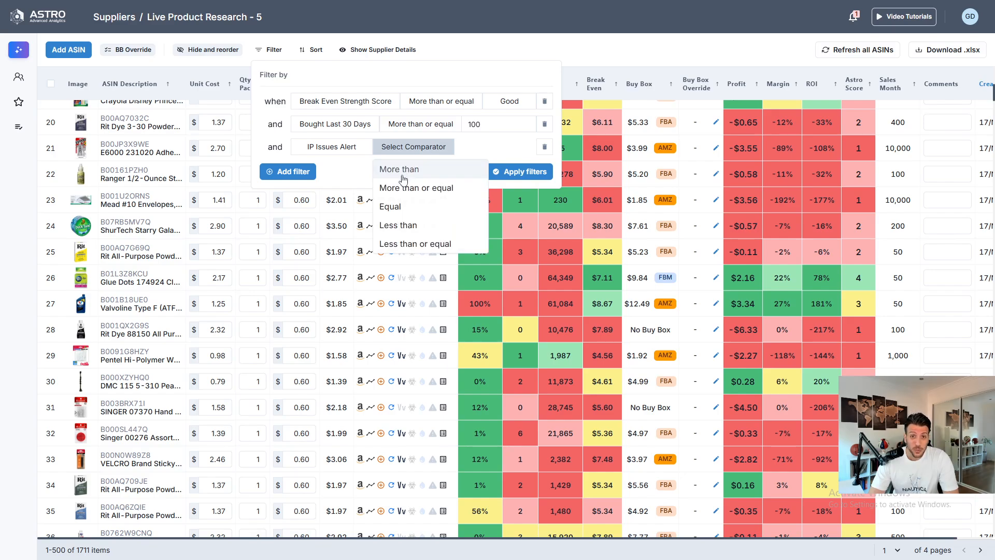
click(420, 223)
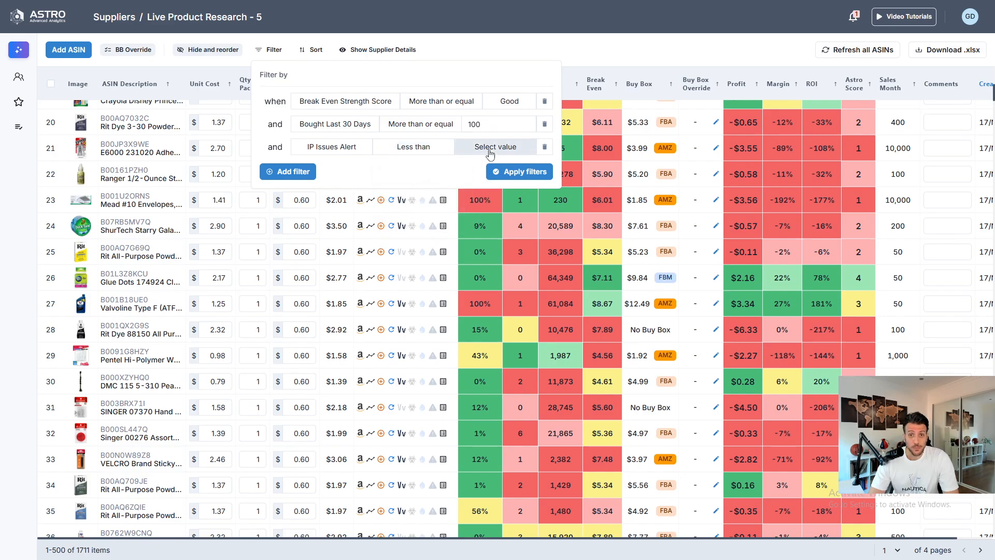
click(486, 147)
click(470, 170)
- Add a fourth filter requiring FBA Offers to be more than 1
click(287, 172)
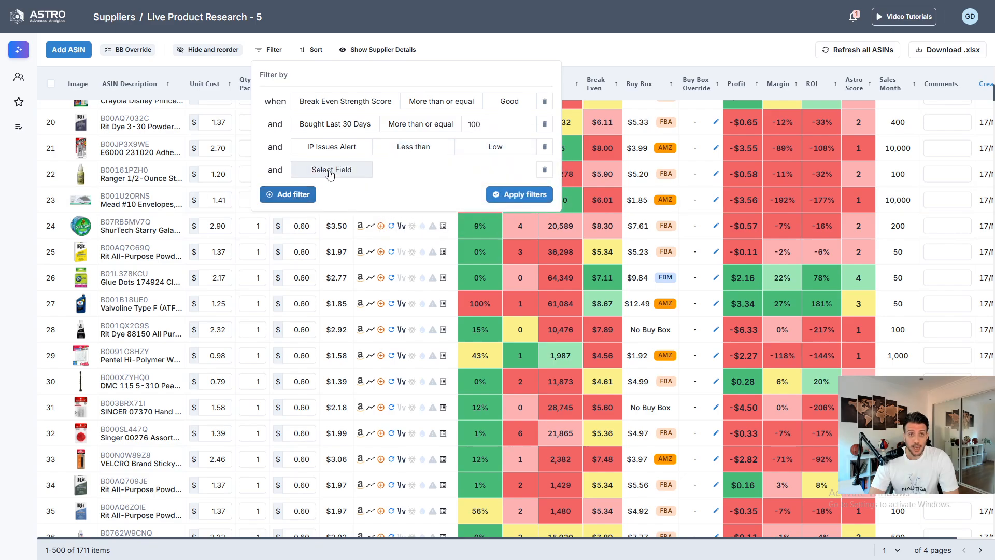
click(330, 171)
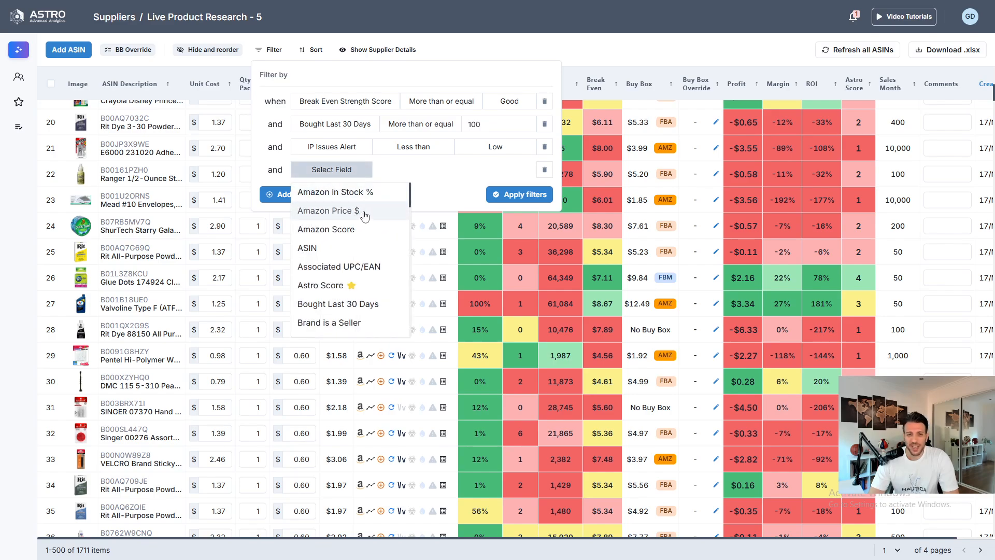
scroll(365, 214, down, 2)
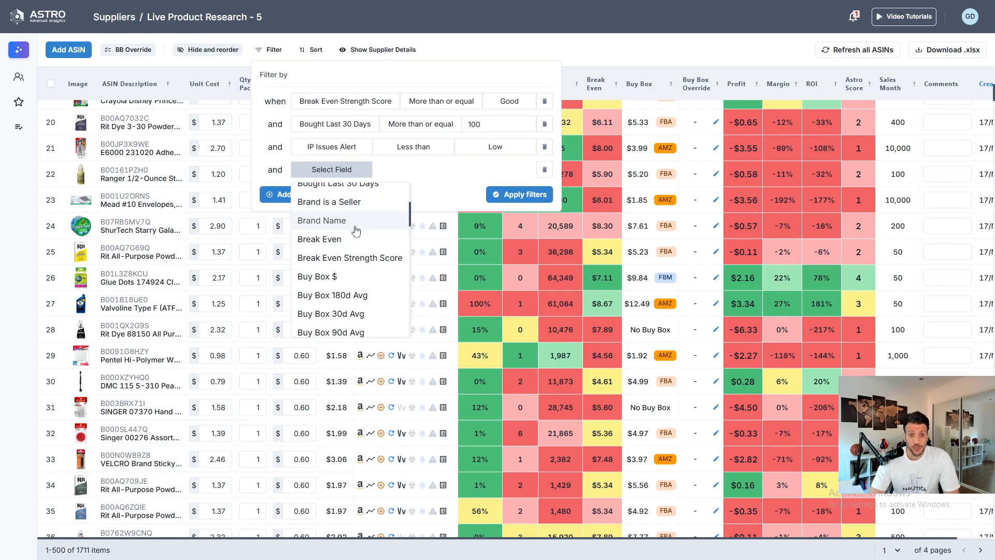
scroll(357, 231, down, 2)
scroll(356, 234, down, 2)
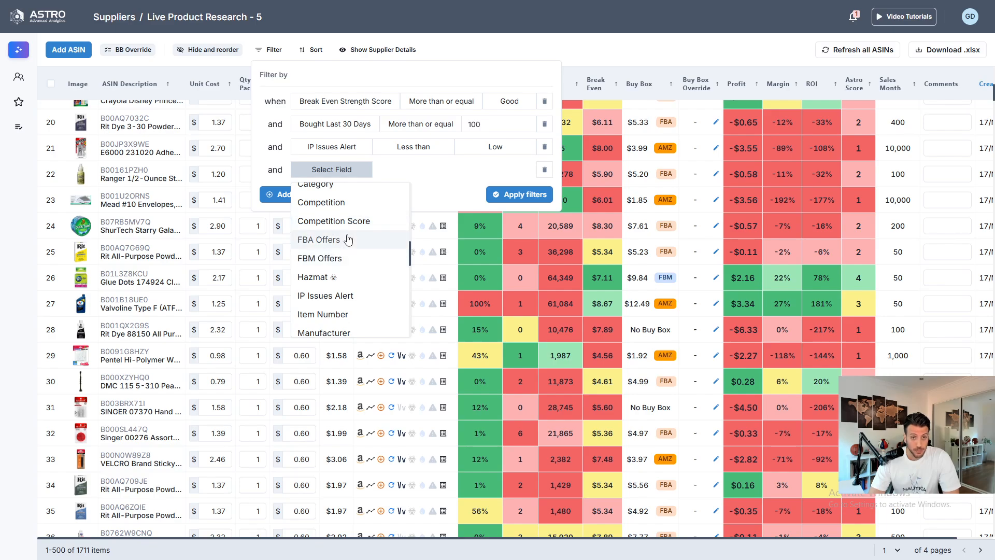
click(343, 240)
click(412, 175)
click(418, 193)
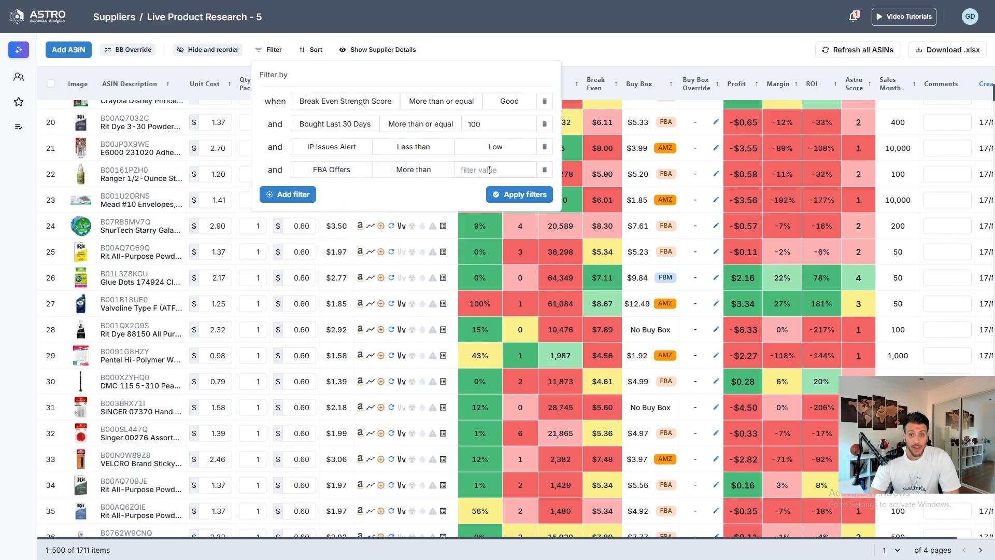
click(490, 170)
text(1)
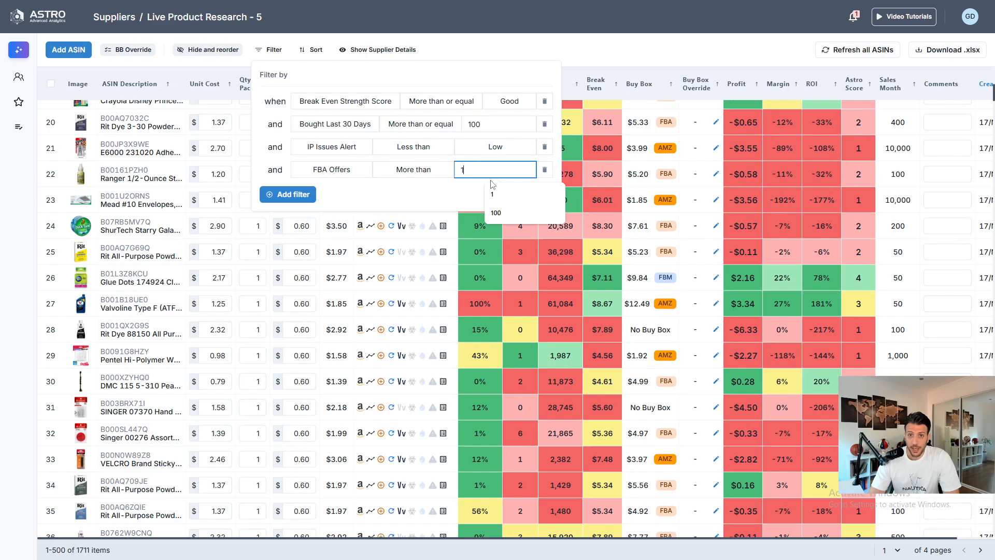
click(430, 190)
- Add a fifth filter requiring ROI % to be more than 40, and apply all filters
click(288, 194)
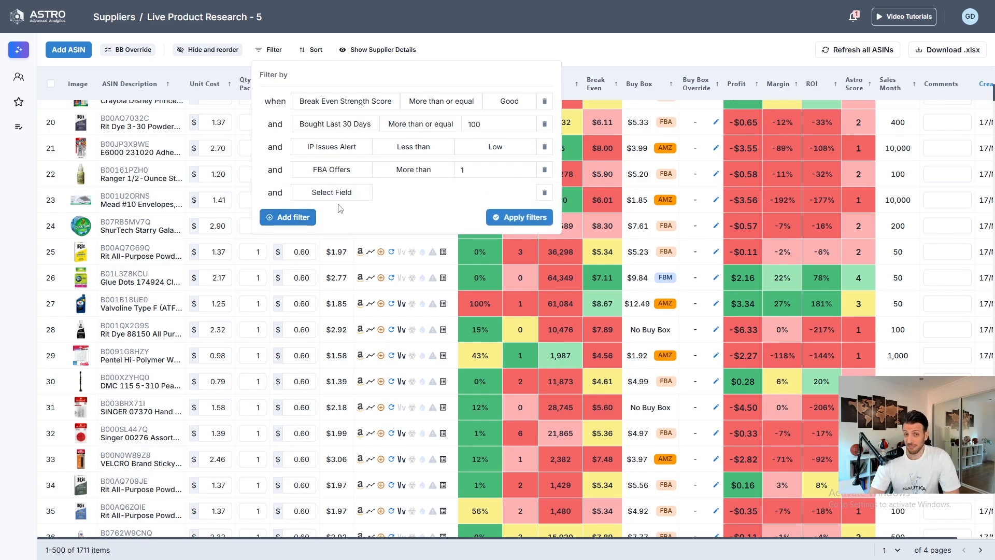
click(332, 192)
scroll(363, 304, down, 10)
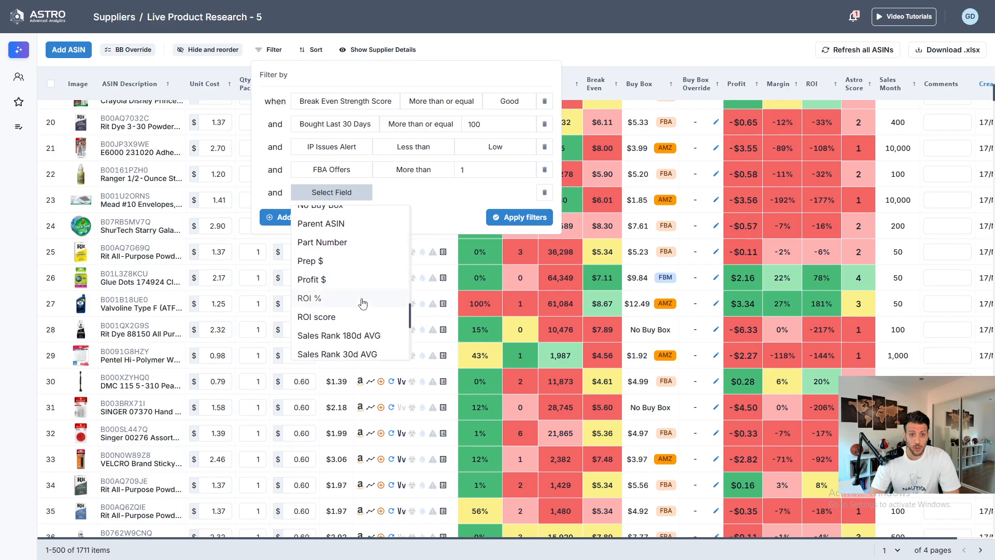
scroll(357, 291, down, 3)
scroll(332, 265, up, 3)
click(332, 299)
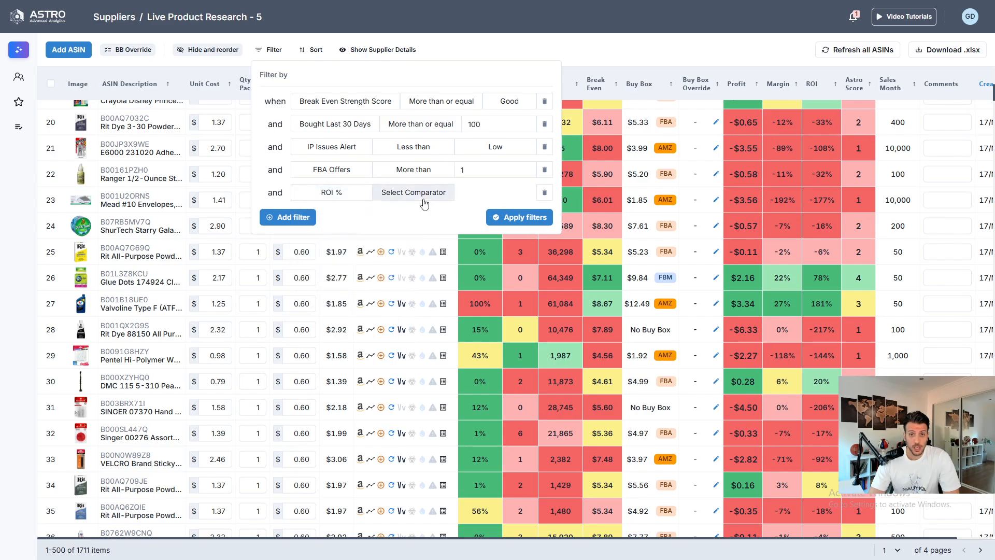
click(424, 192)
click(399, 211)
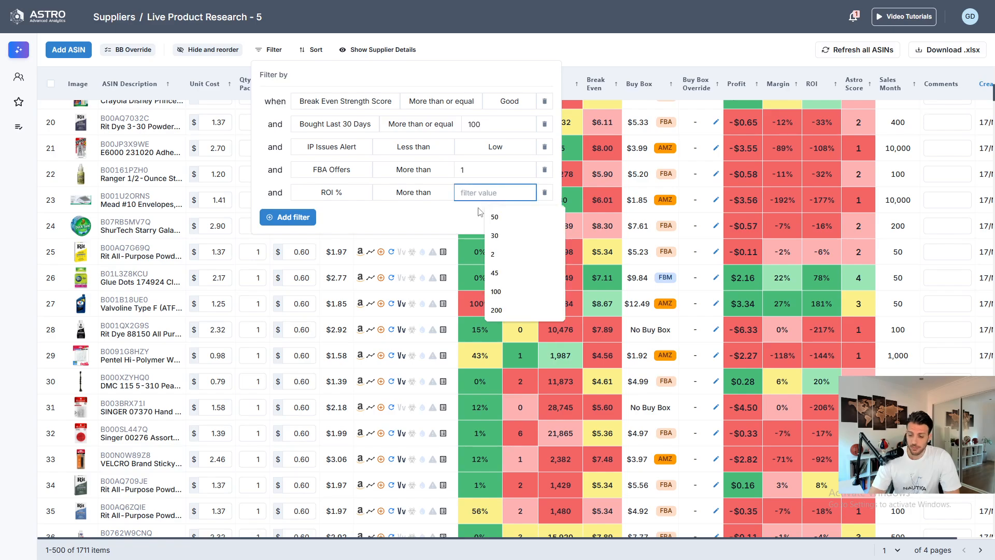
text(40)
click(512, 216)
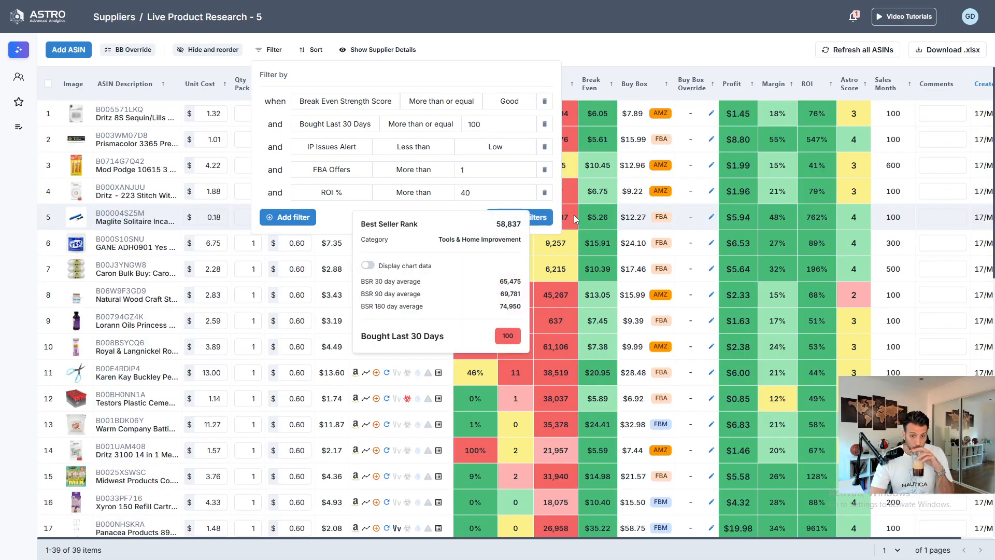
- Close the filter panel and review the filtered product list
click(618, 38)
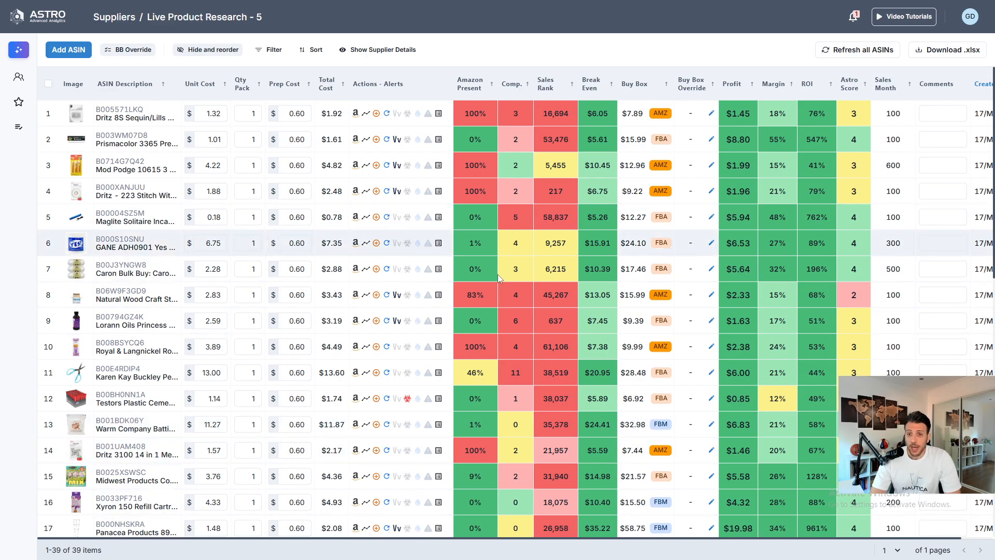
mouse_move(555, 98)
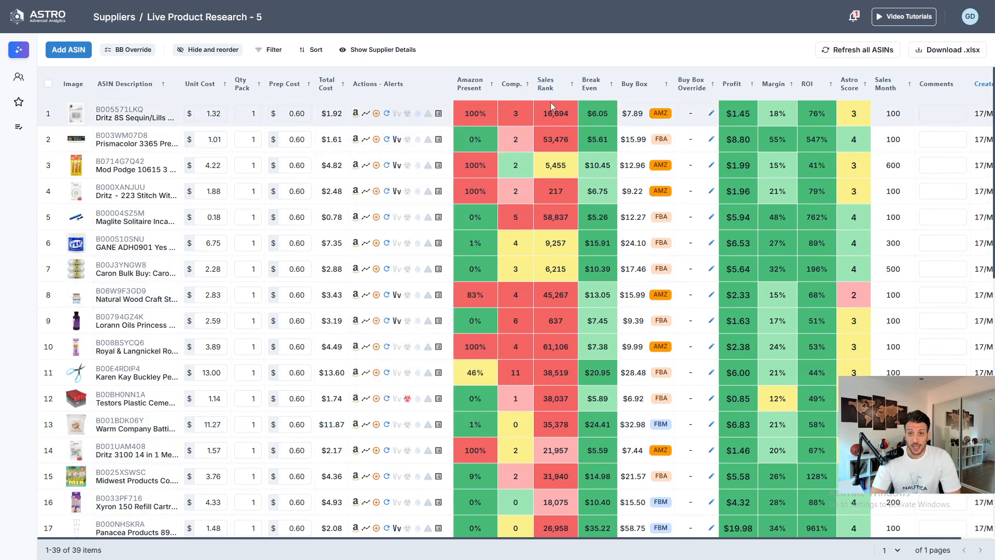
scroll(634, 324, down, 7)
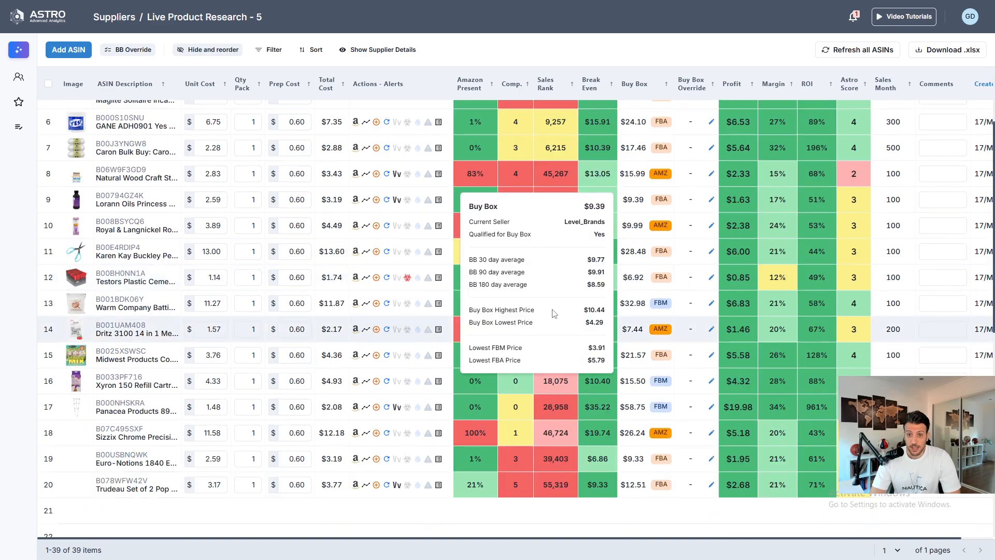
scroll(593, 368, up, 7)
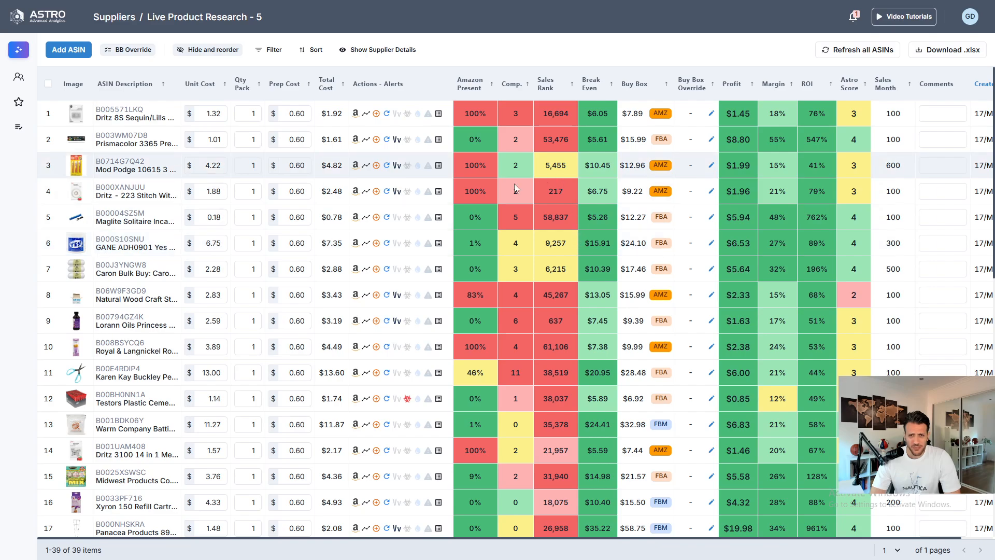
mouse_move(360, 113)
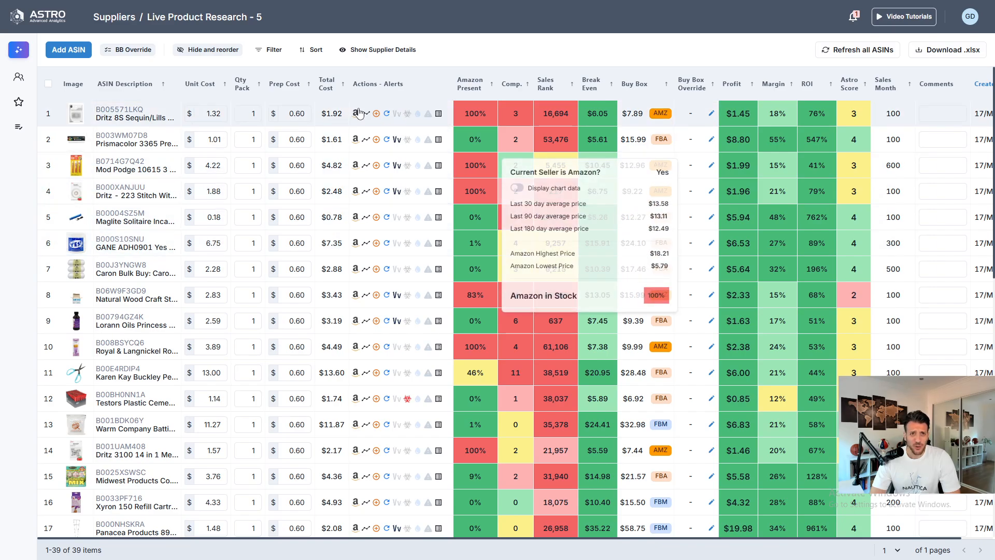
- Change the Bought Last 30 Days filter value to 200 and reapply the filters
click(271, 50)
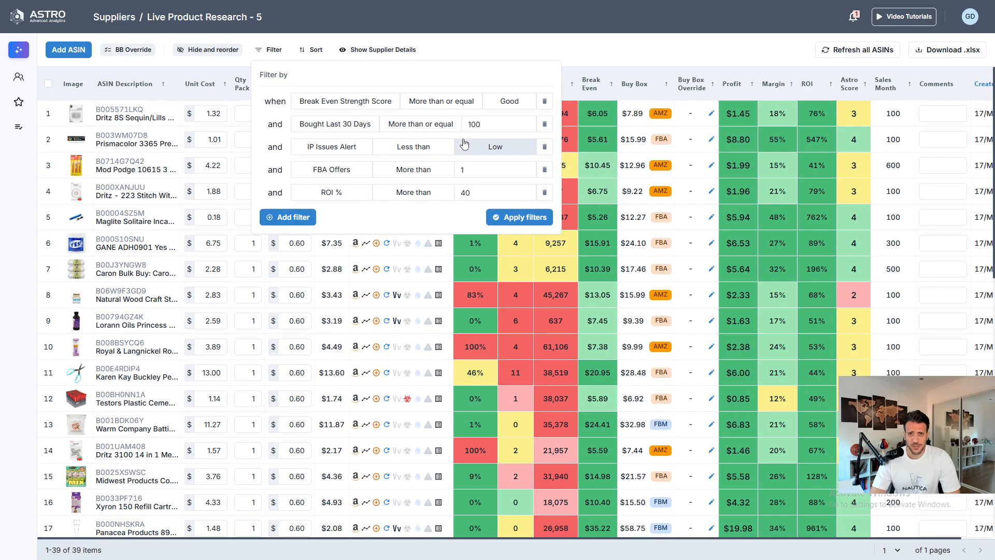
click(489, 123)
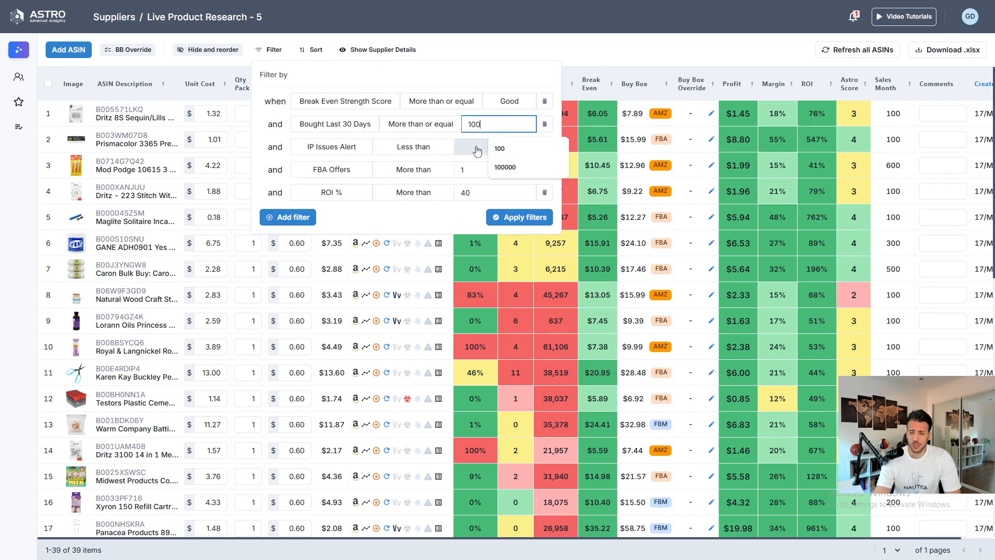
key(BackSpace)
key(BackSpace)
key(BackSpace)
text(200)
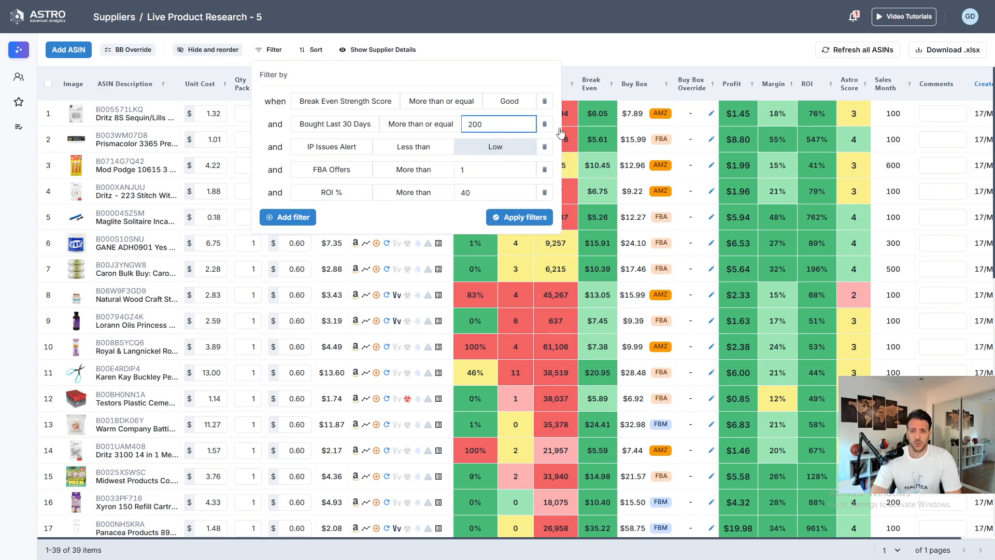
click(512, 218)
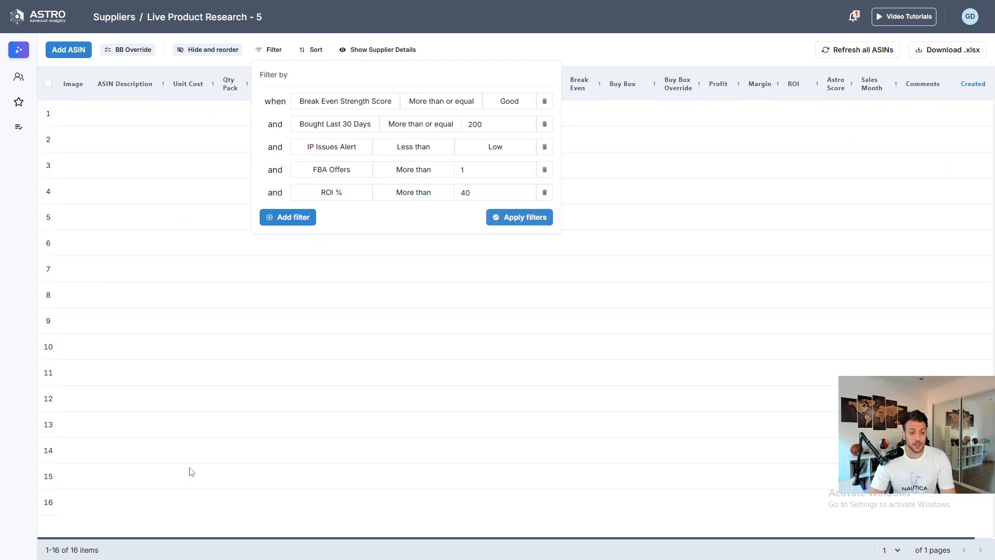
click(690, 40)
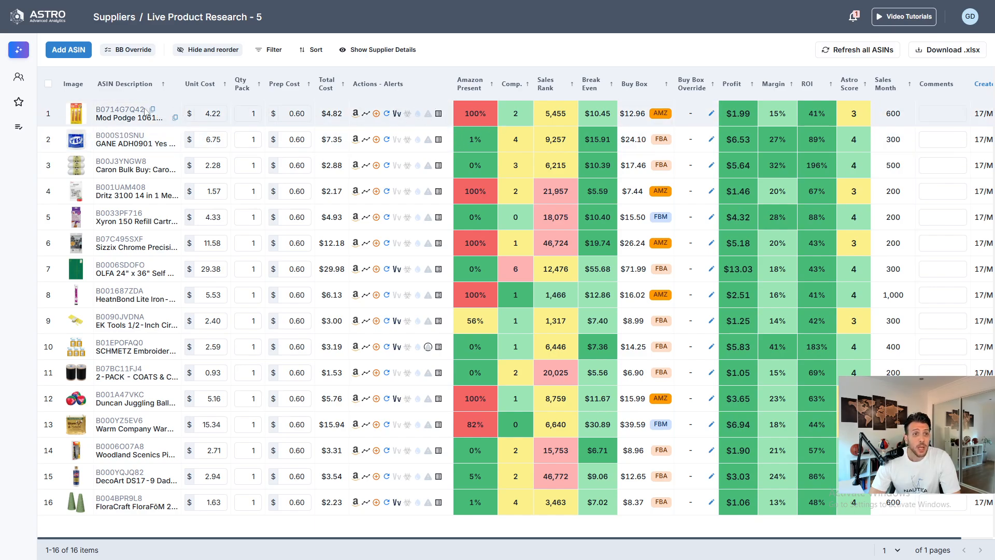
- Open and review the details of the Mod Podge 10615 3 Piece Short Handle Brush Set, then close them
mouse_move(113, 114)
click(299, 158)
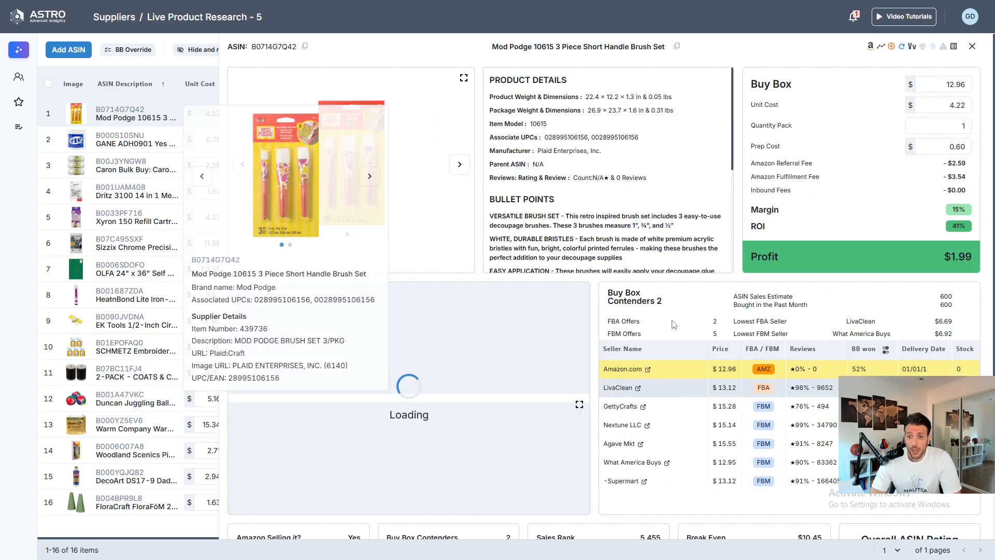
drag(868, 370, 852, 370)
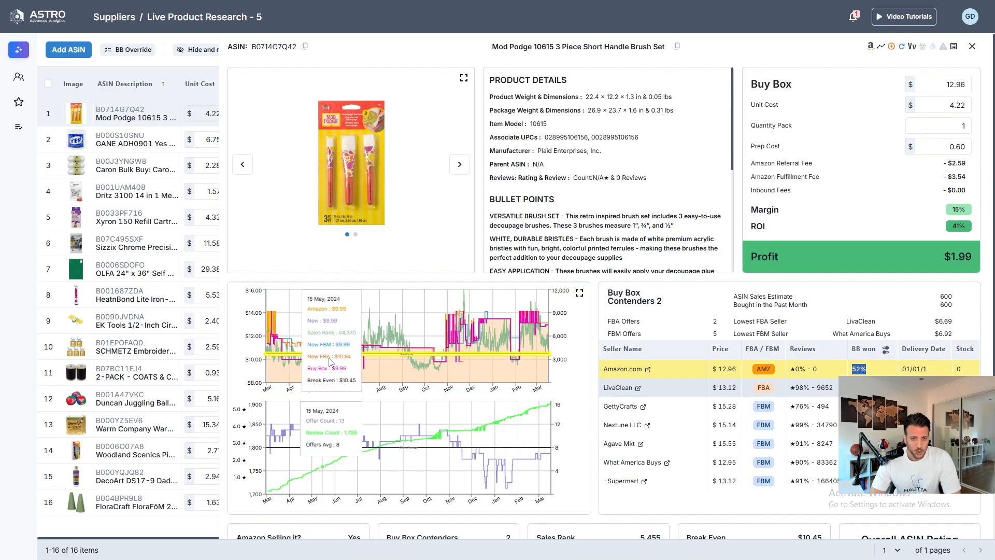
scroll(702, 357, down, 4)
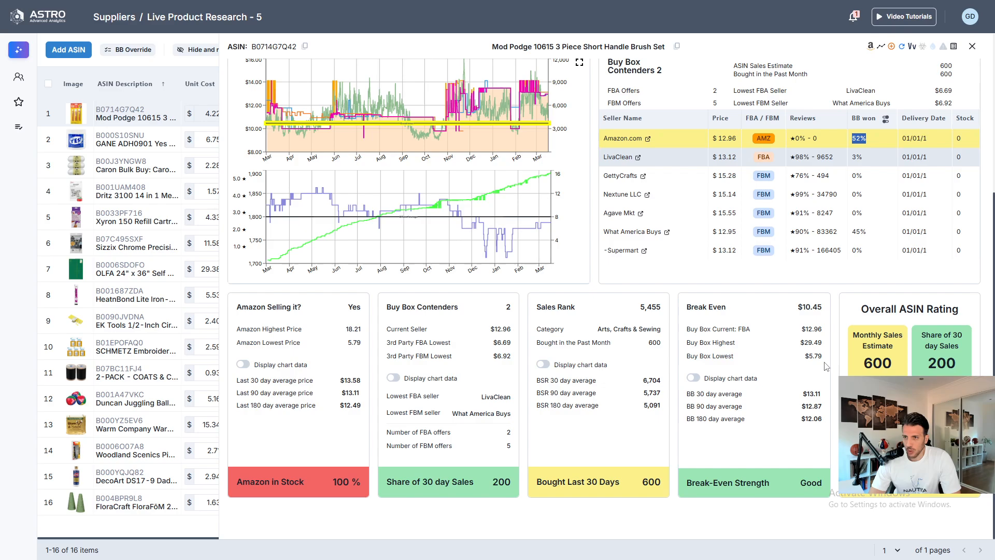
scroll(727, 280, up, 2)
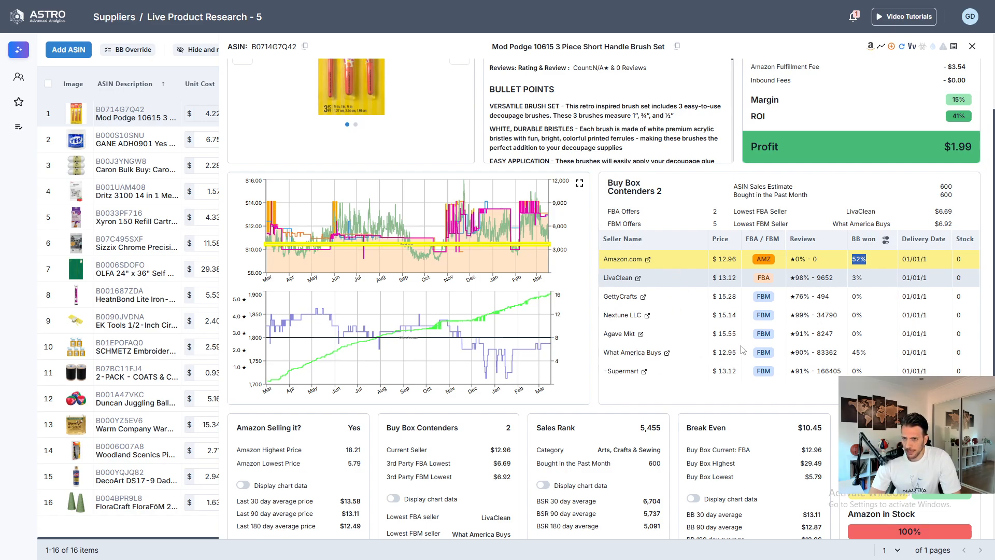
scroll(958, 303, up, 2)
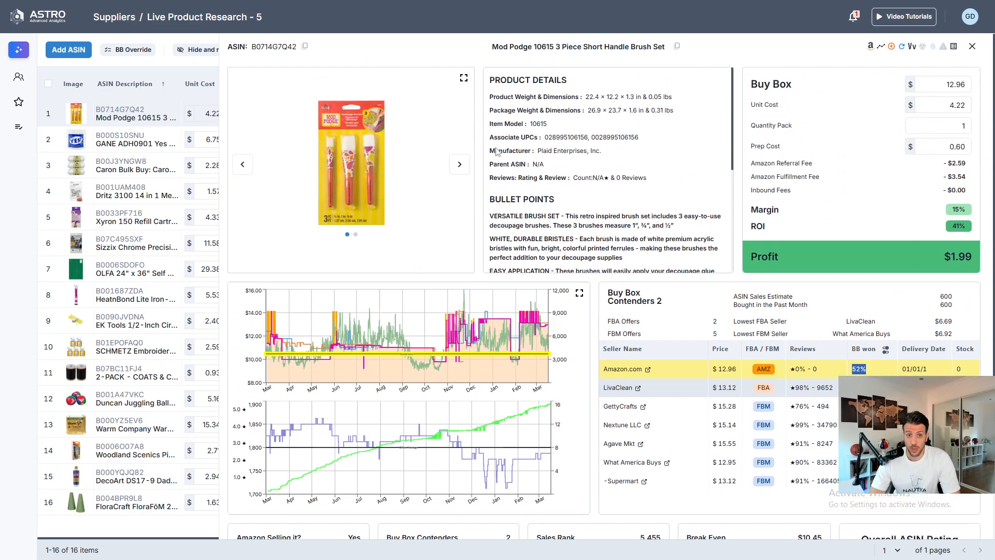
click(460, 164)
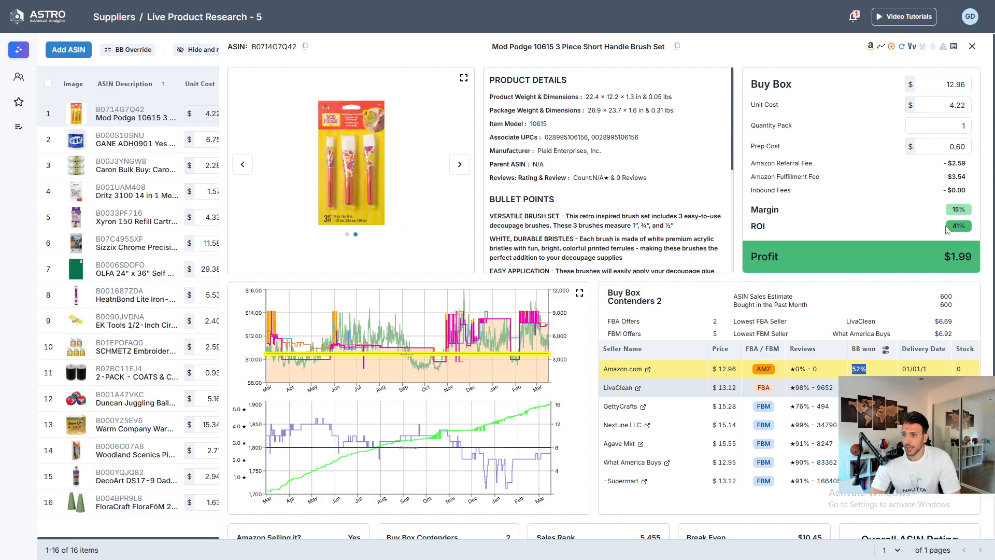
scroll(791, 227, down, 5)
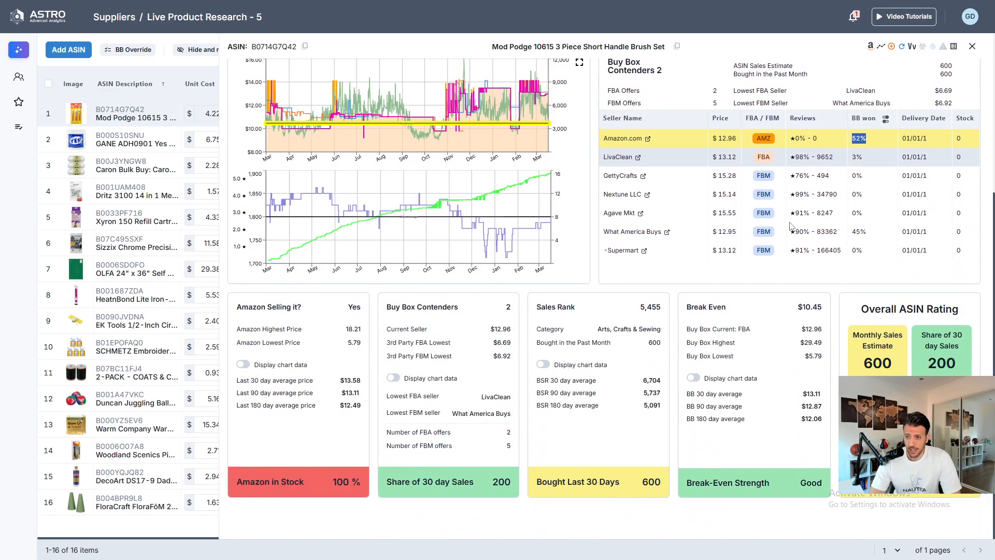
scroll(548, 378, up, 3)
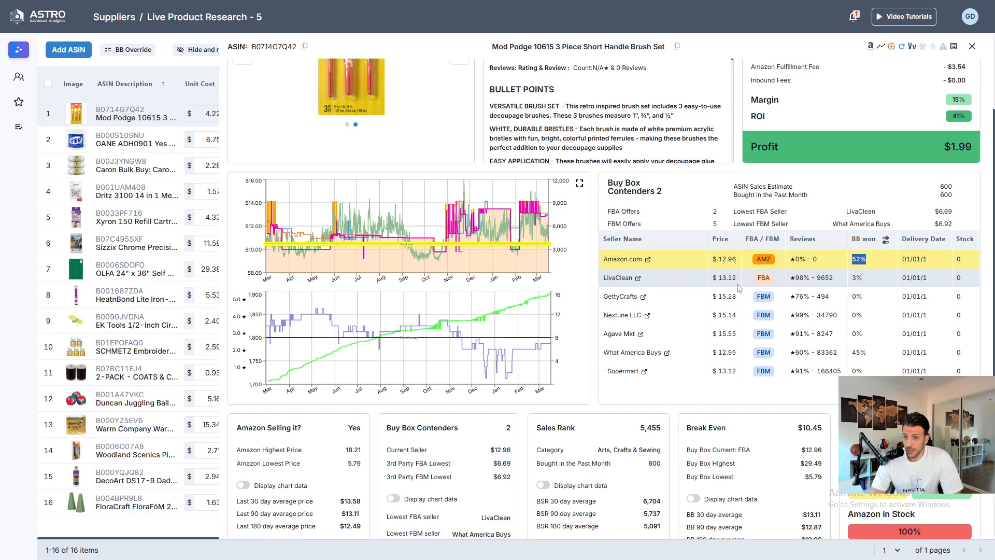
mouse_move(715, 277)
mouse_down()
mouse_move(754, 295)
mouse_move(734, 275)
mouse_up()
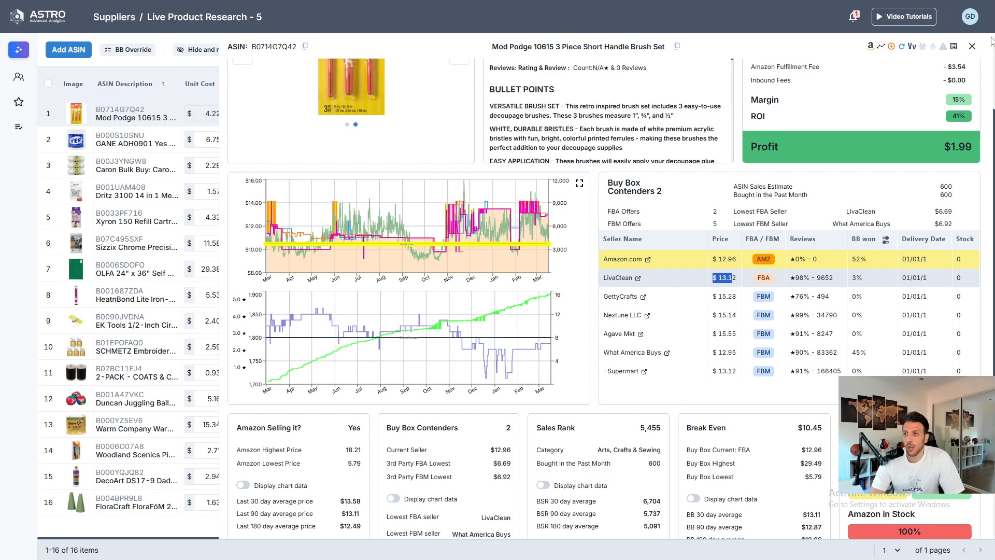
click(972, 47)
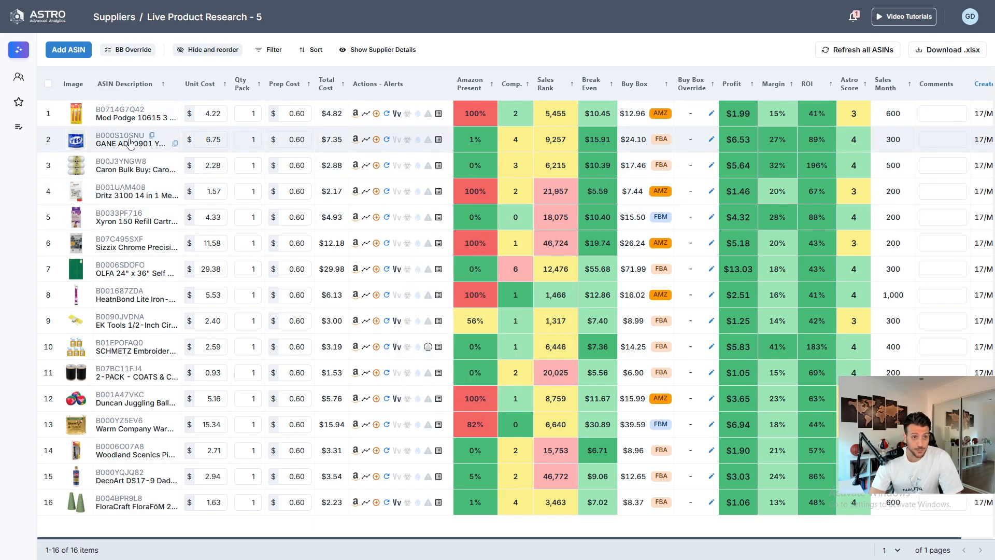
- Open the details of the GANE ADH0901 Yes All-Purpose Stik Flat Glue and expand its price history chart, then close the chart
mouse_move(130, 144)
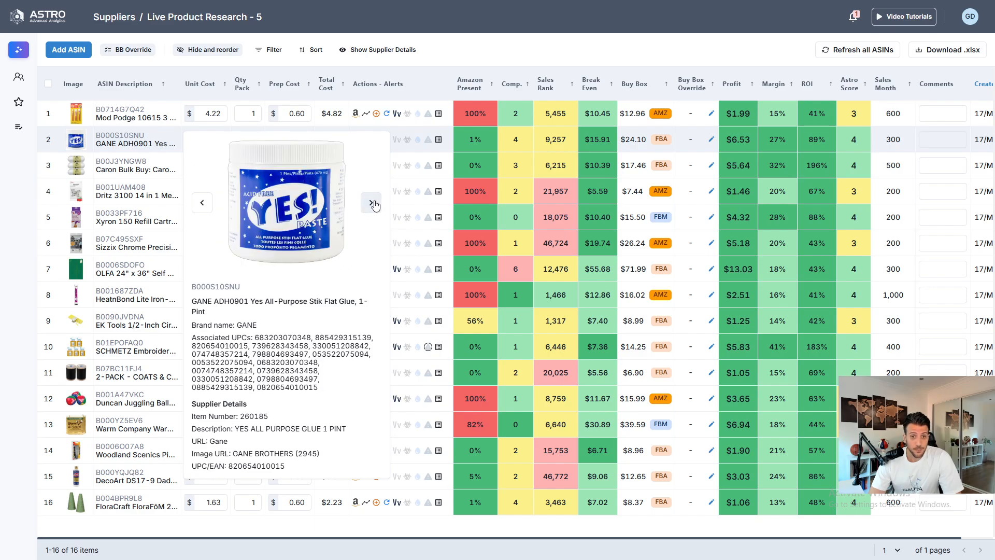
click(130, 143)
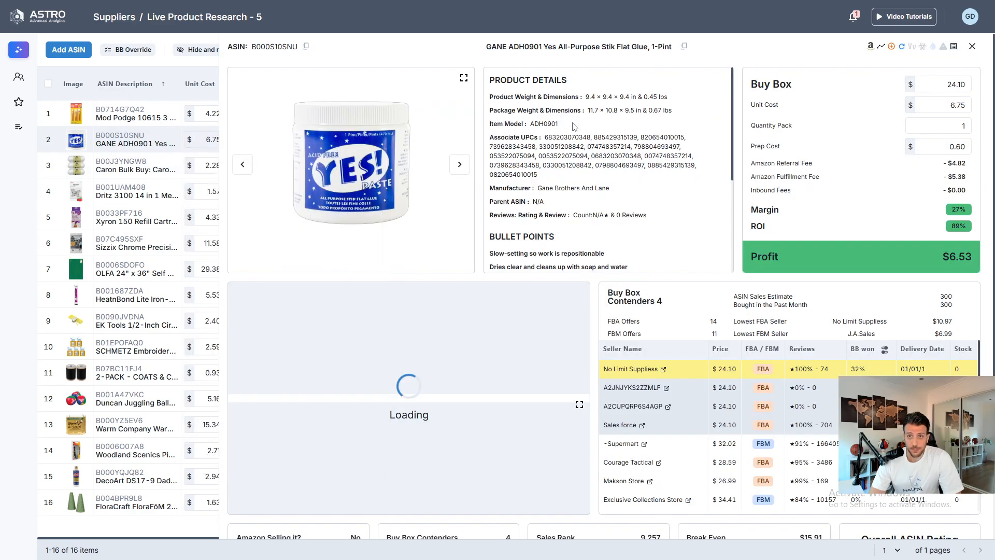
scroll(574, 180, down, 1)
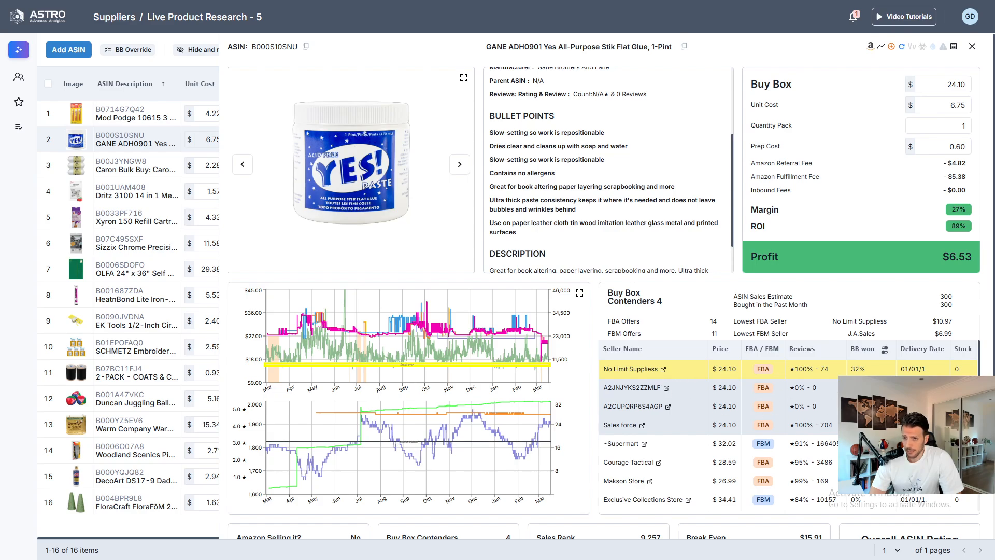
scroll(788, 436, down, 2)
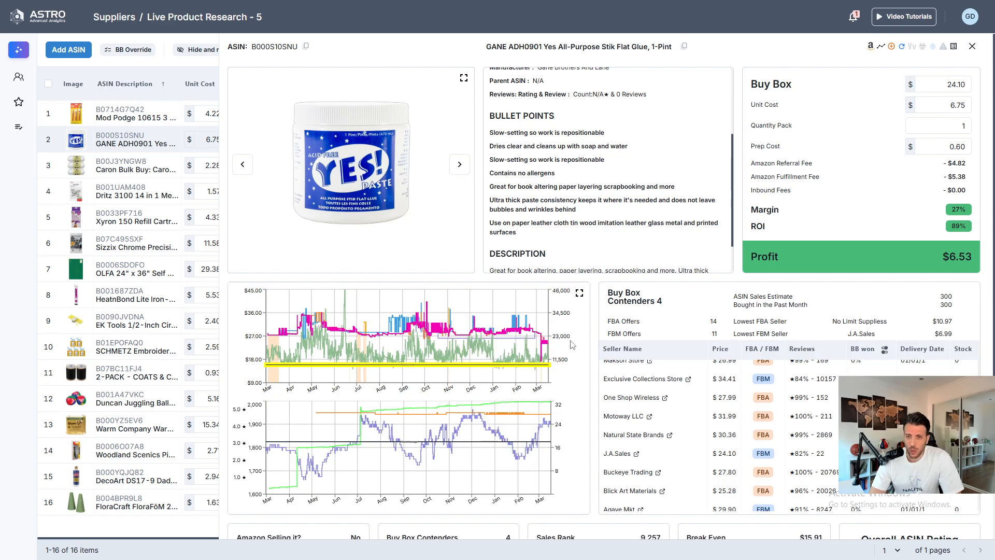
click(579, 294)
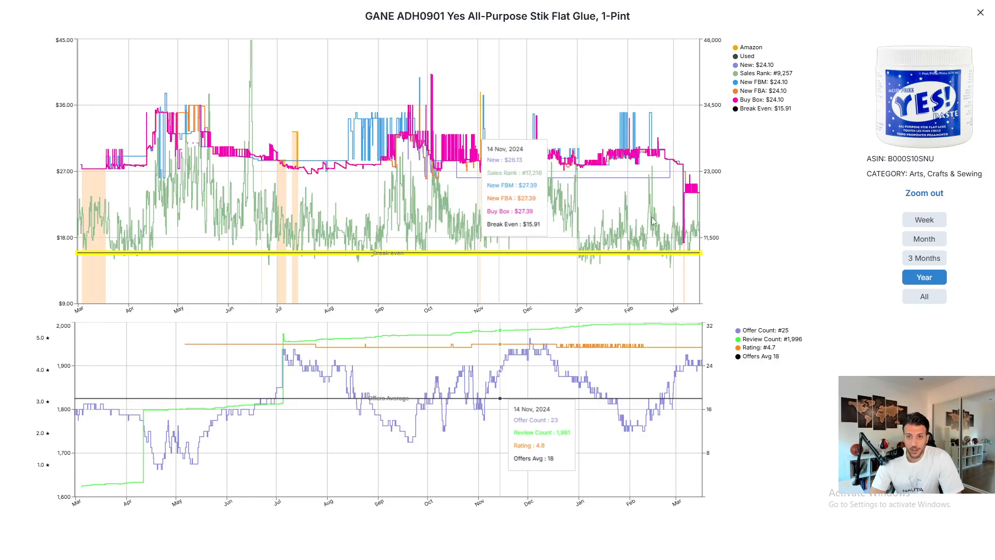
click(980, 13)
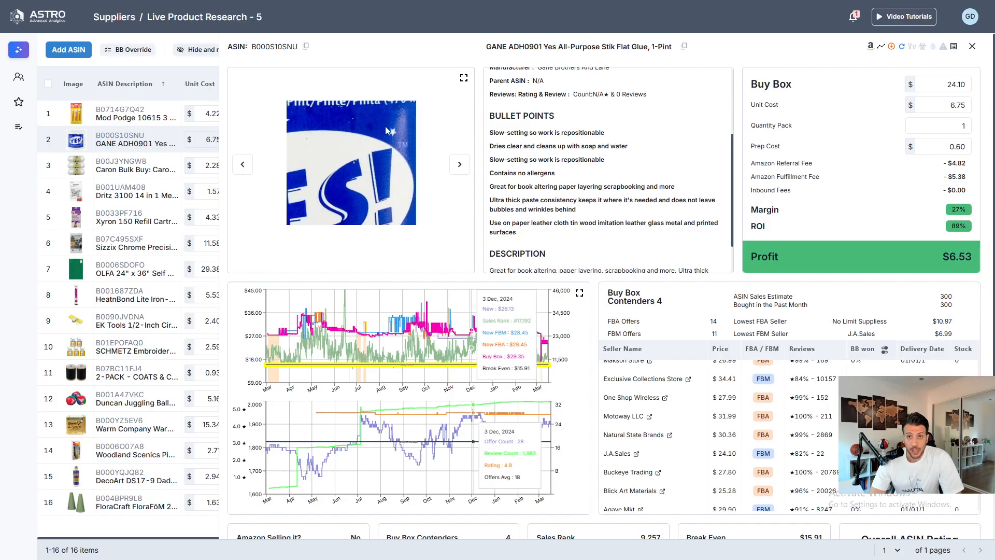
- Review the glue's listing, buy box contenders and sales ratings, mark its row as selected and close the details
scroll(629, 116, up, 3)
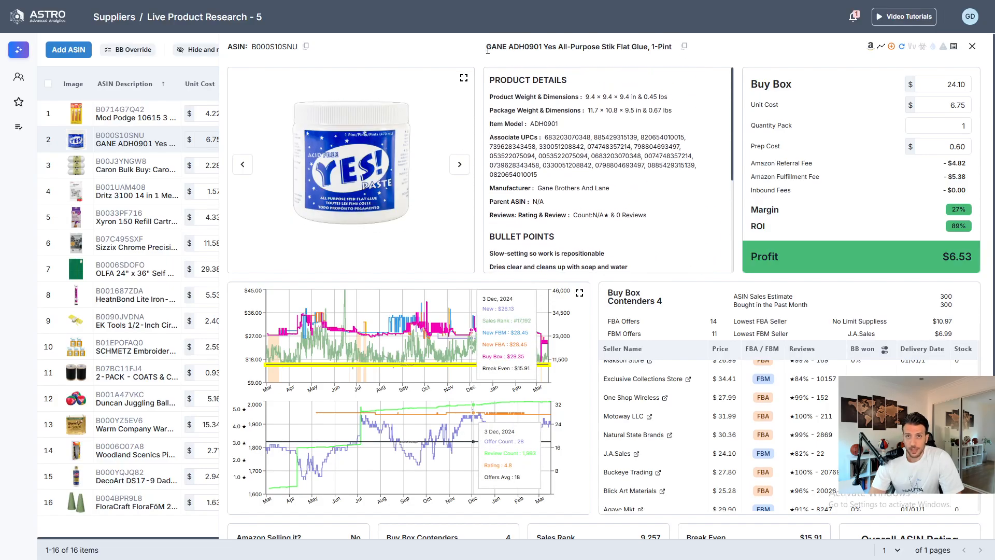
scroll(573, 267, down, 3)
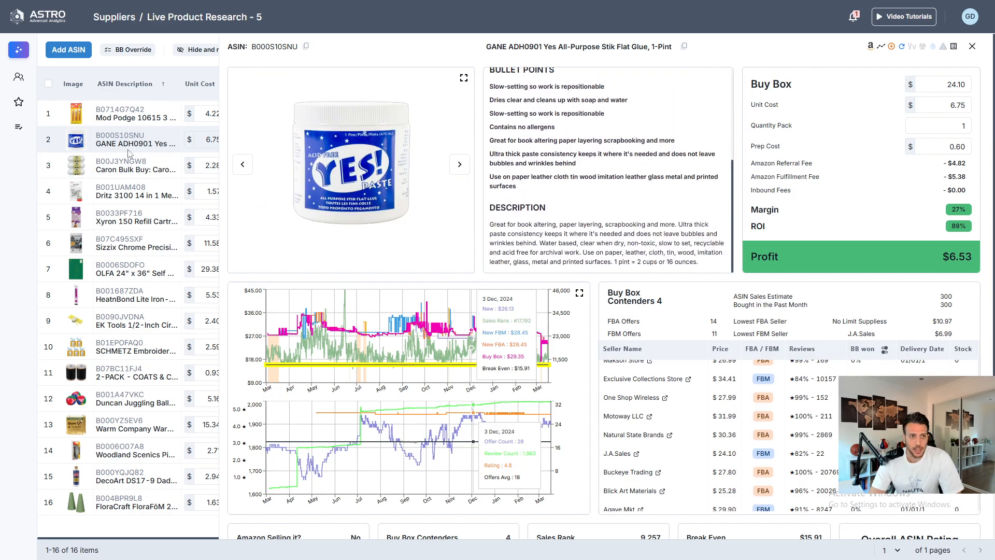
mouse_move(125, 143)
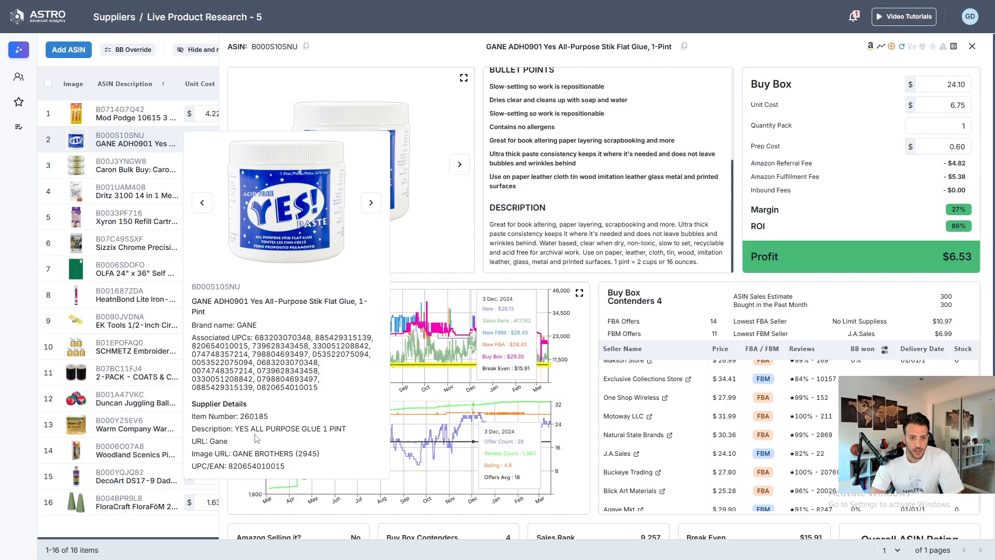
drag(230, 429, 347, 439)
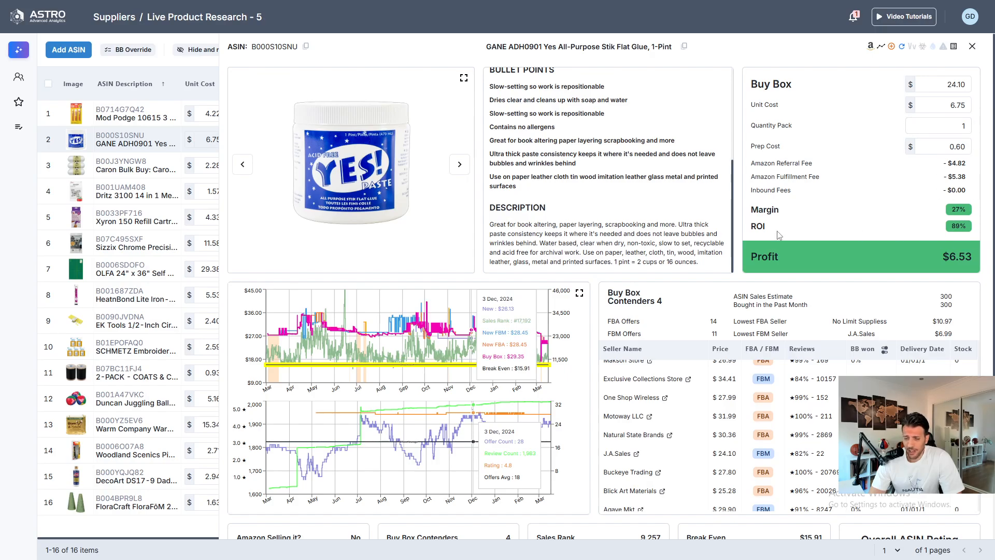
scroll(779, 235, down, 4)
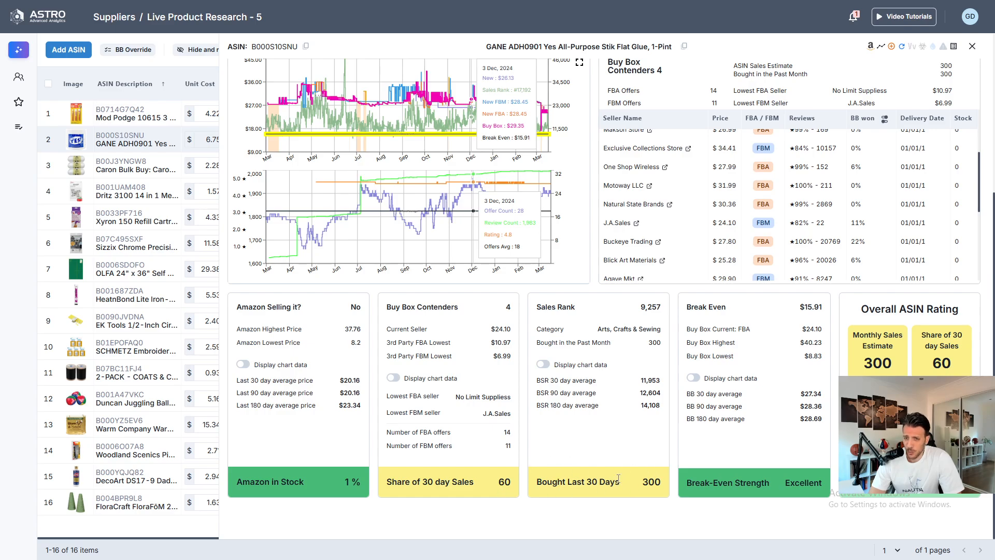
scroll(619, 478, up, 2)
scroll(629, 426, up, 2)
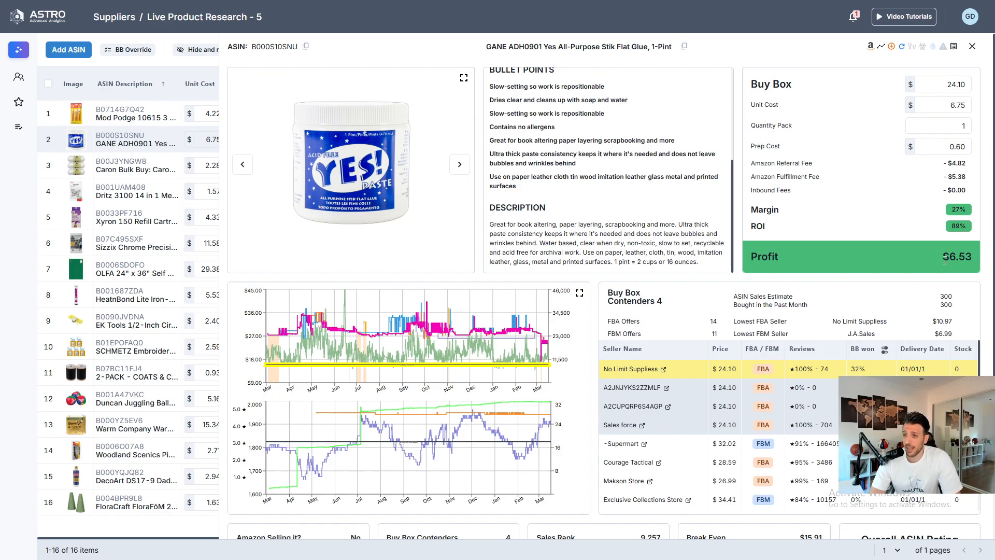
scroll(944, 259, down, 10)
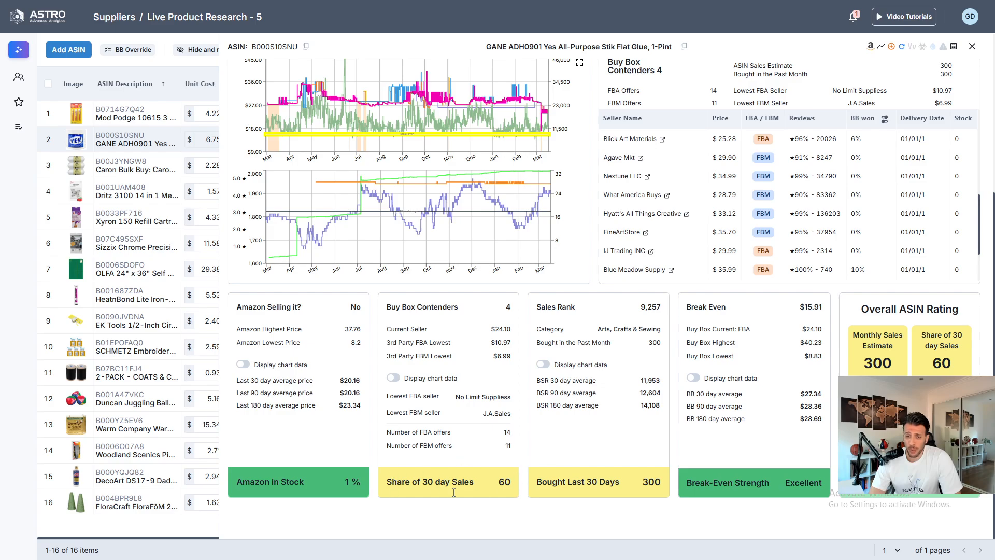
scroll(635, 280, up, 10)
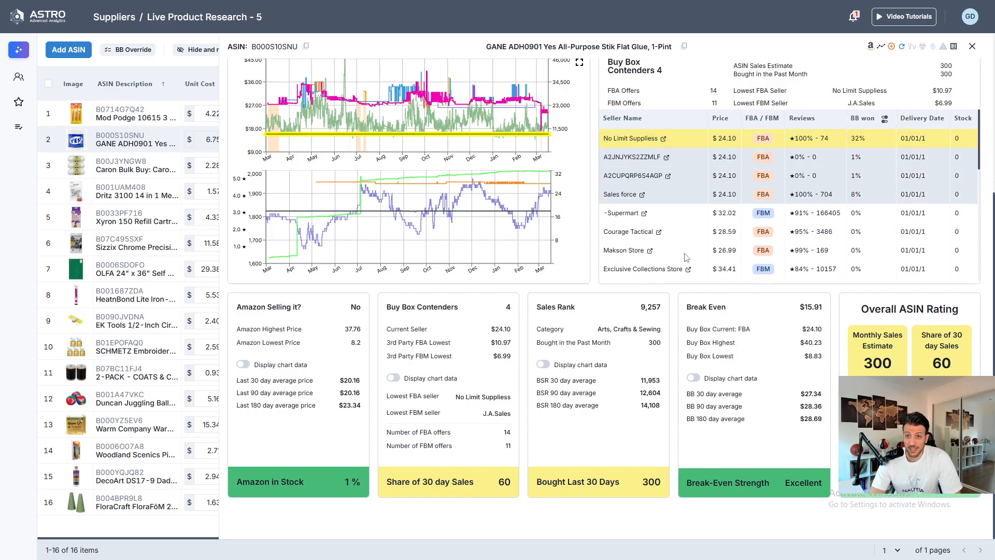
scroll(773, 265, down, 3)
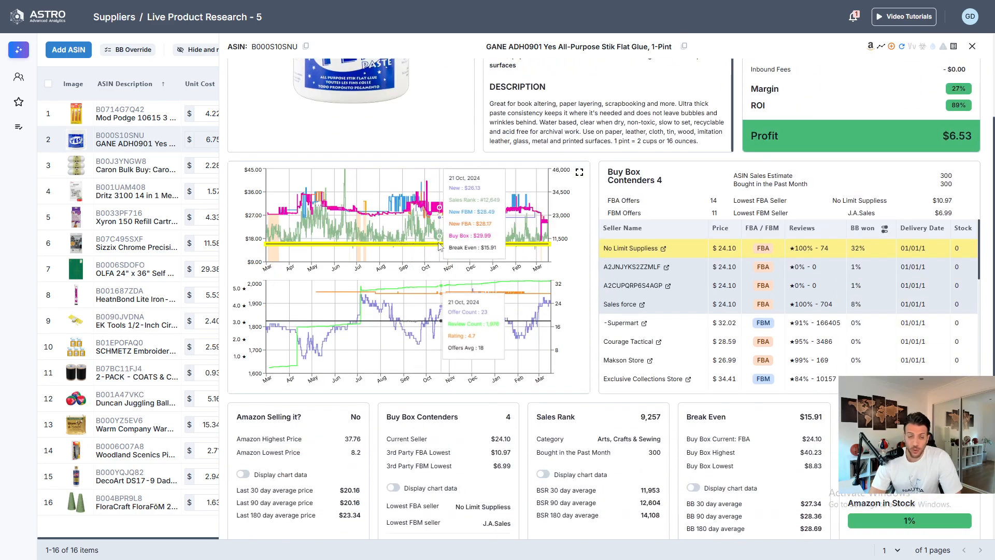
scroll(353, 280, down, 2)
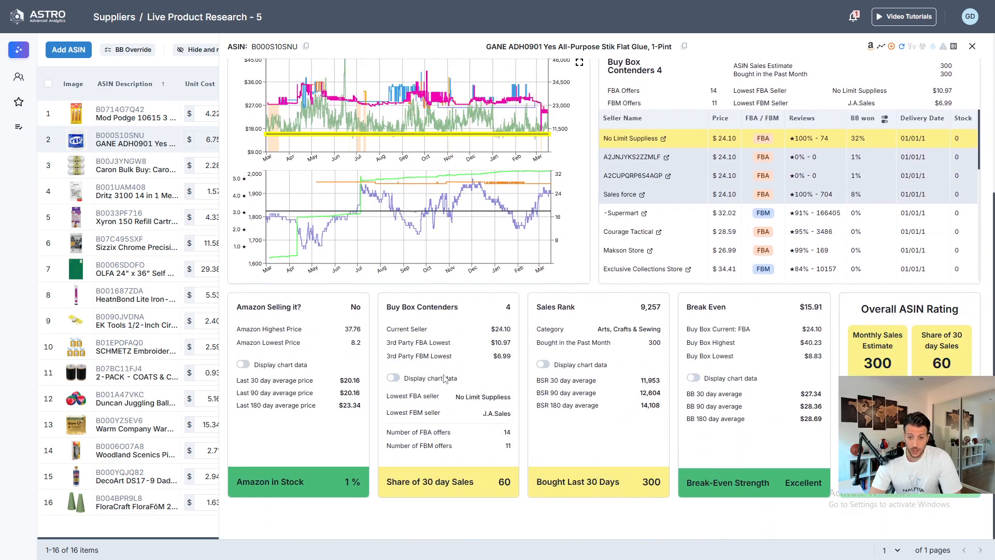
scroll(353, 356, up, 4)
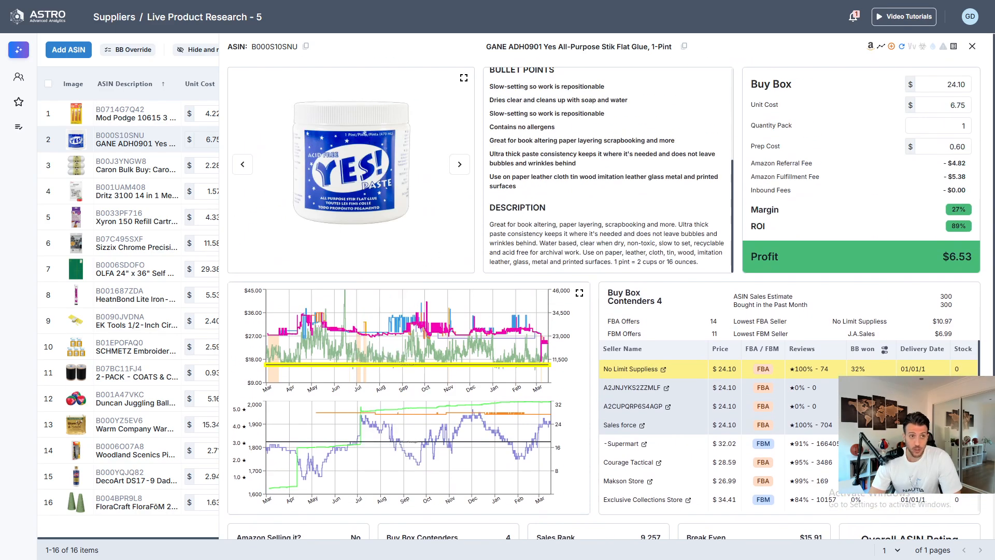
click(47, 140)
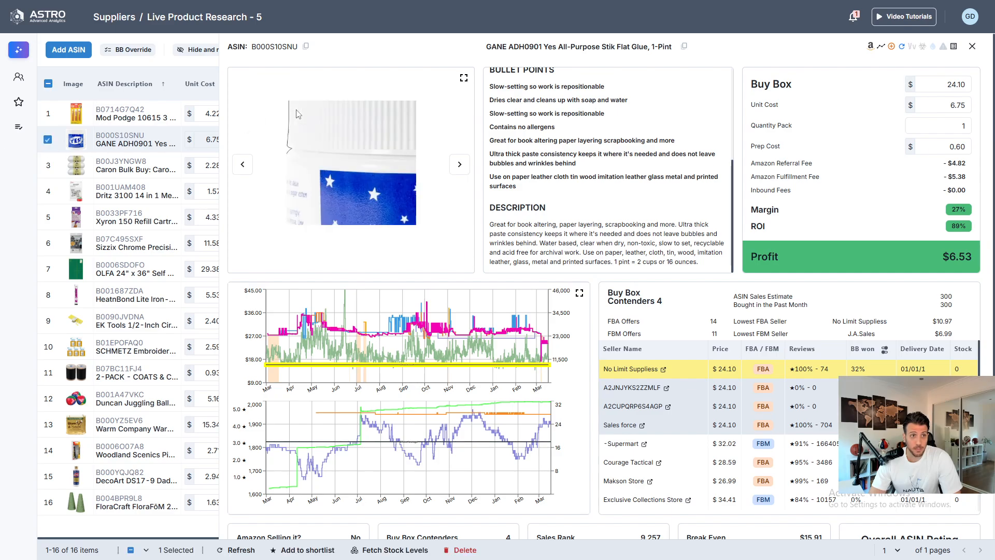
click(971, 47)
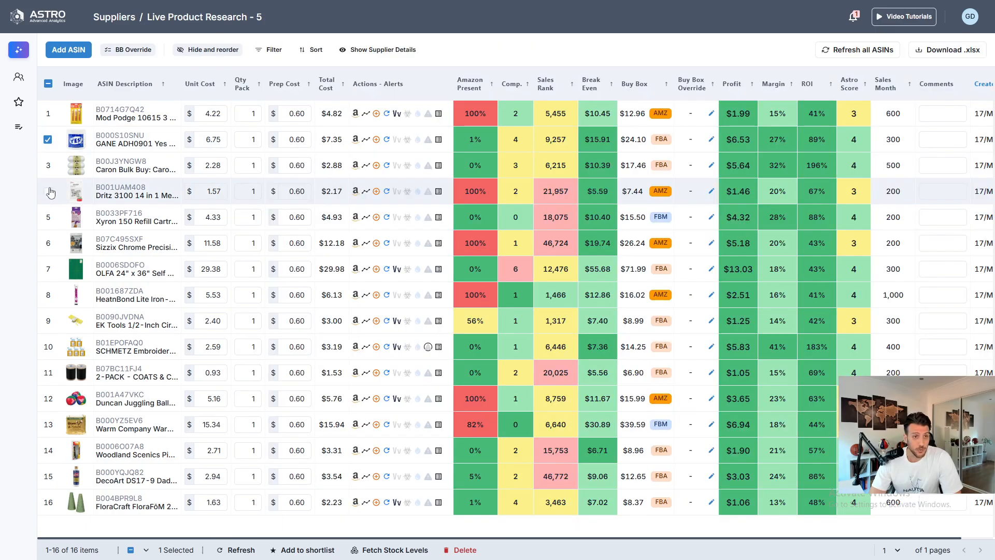
- Set the Caron Simply Soft yarn row's quantity pack to 3 and its prep cost to 1.10
mouse_move(135, 165)
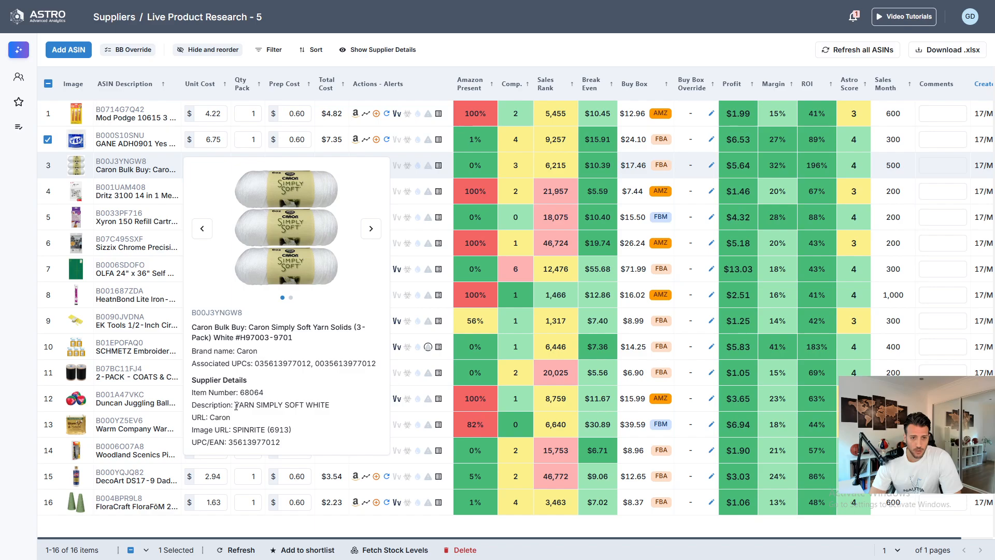
drag(235, 406, 326, 407)
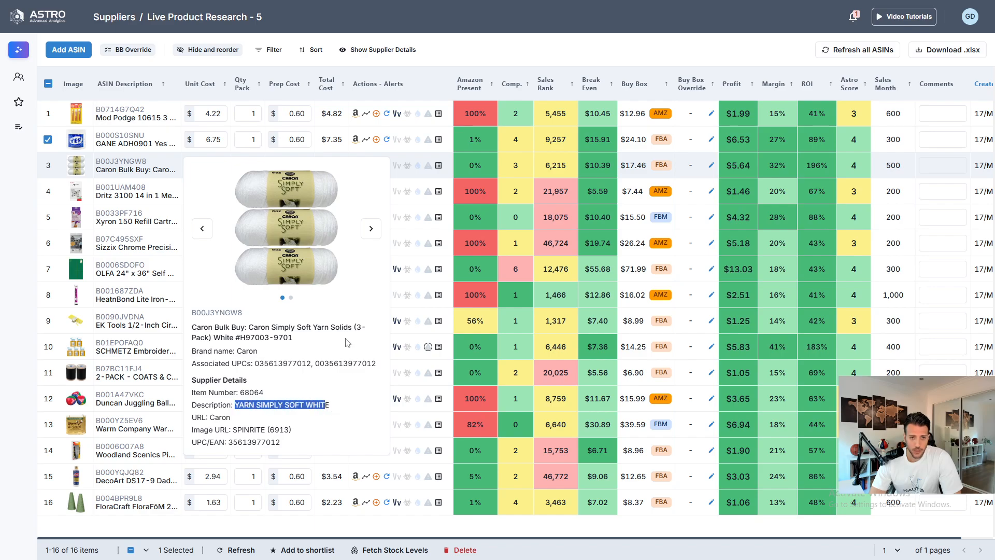
drag(355, 329, 367, 343)
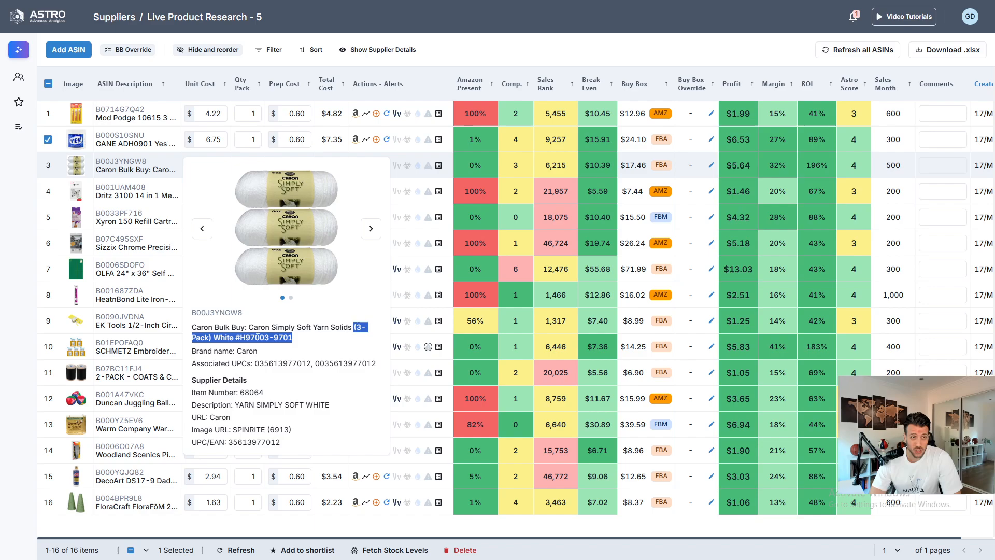
click(252, 165)
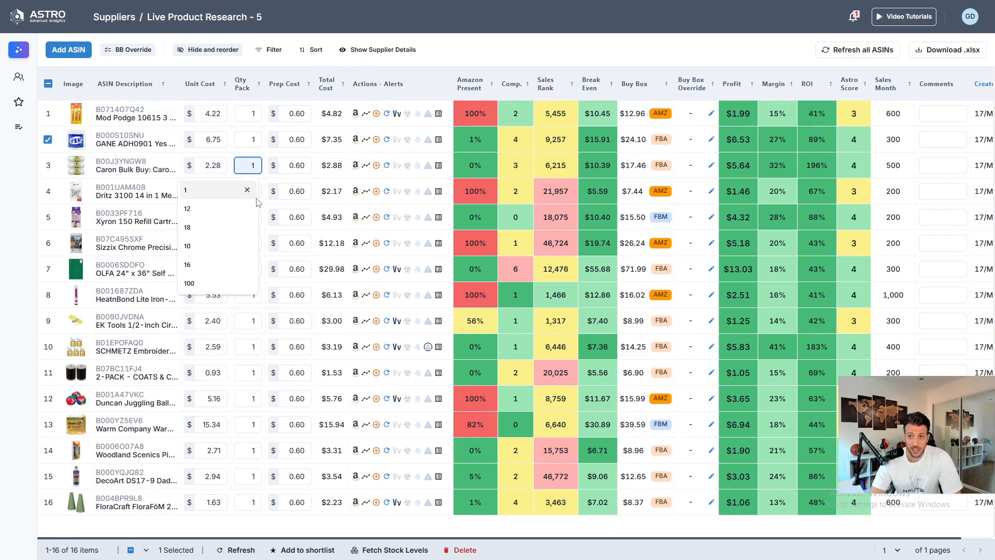
text(3)
key(Return)
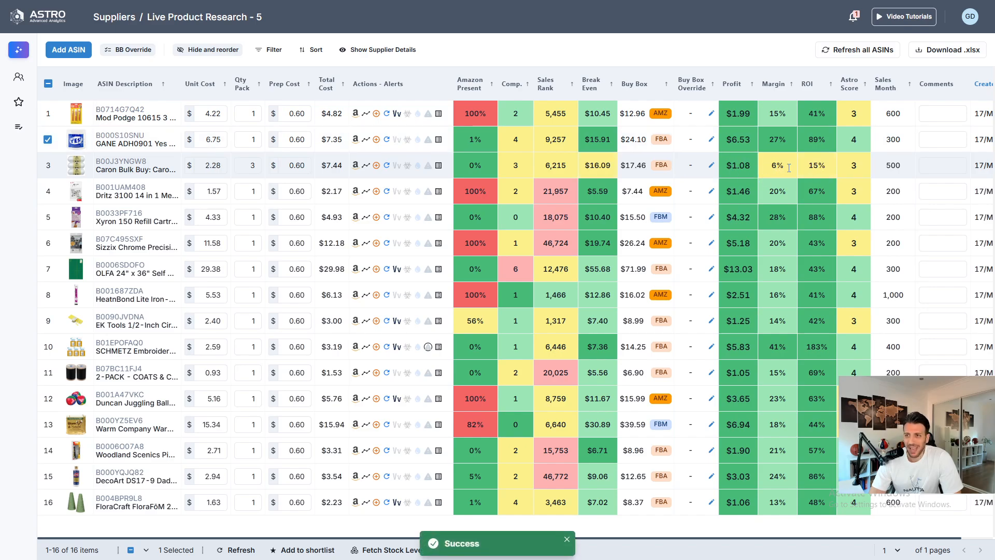
click(289, 168)
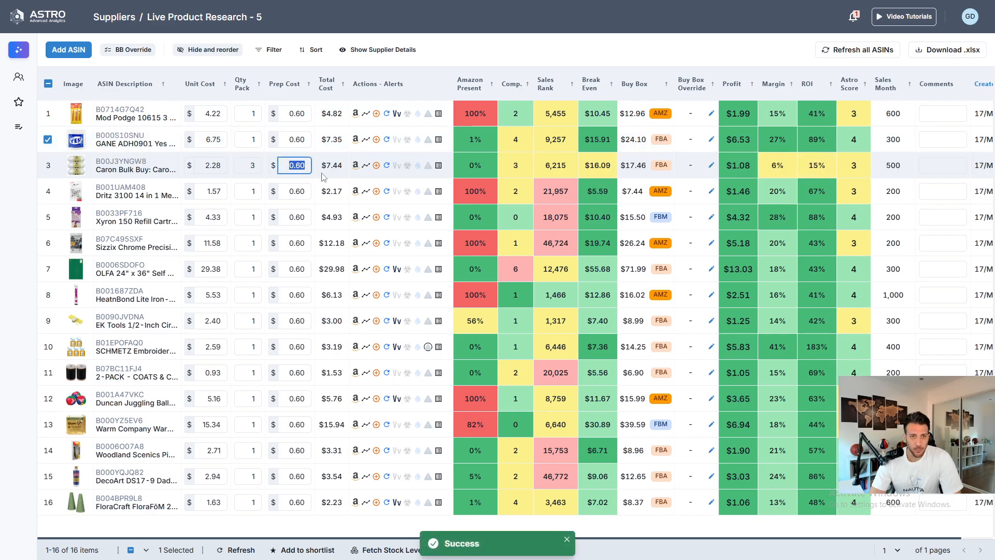
text(1.1)
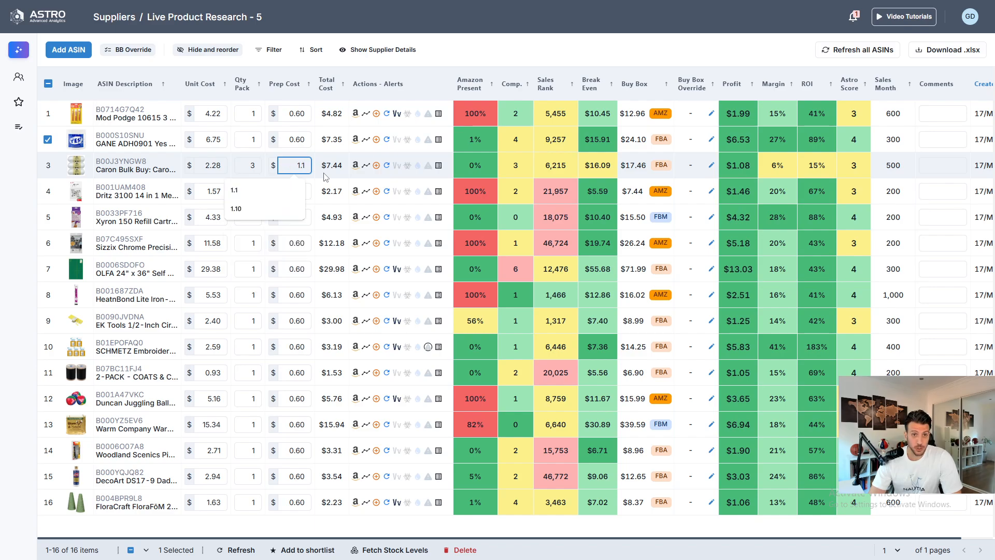
key(Return)
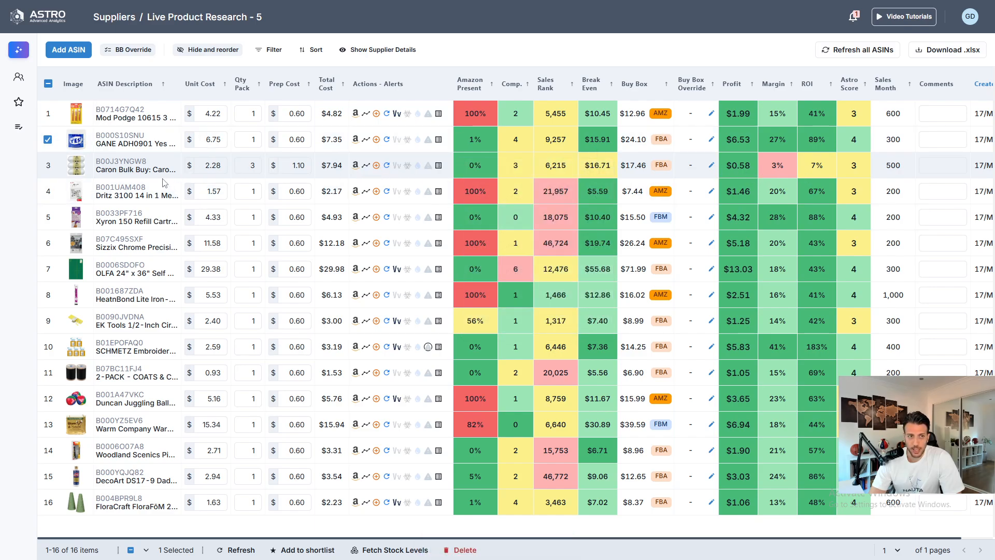
- Open the Caron yarn's details to check its recalculated profit, then close them
click(111, 162)
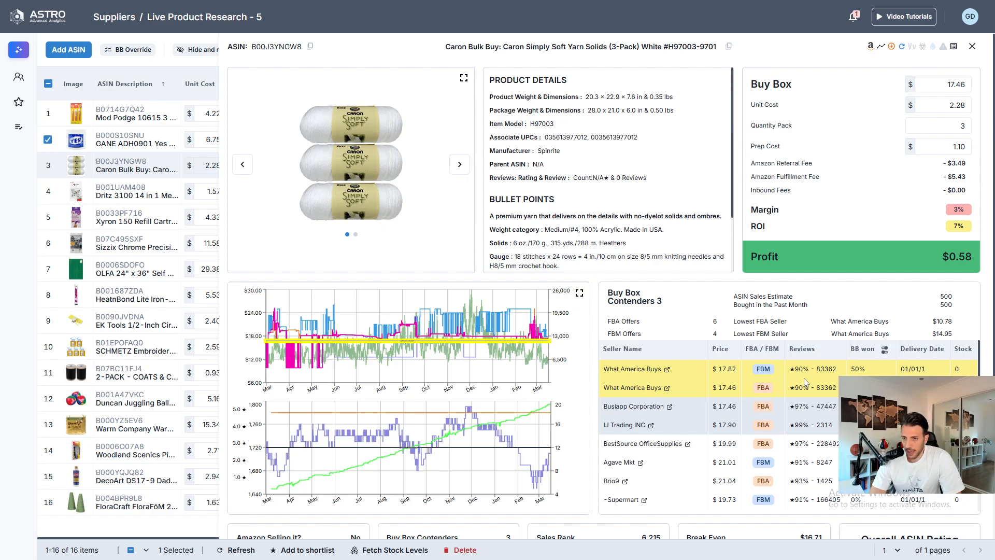
click(972, 46)
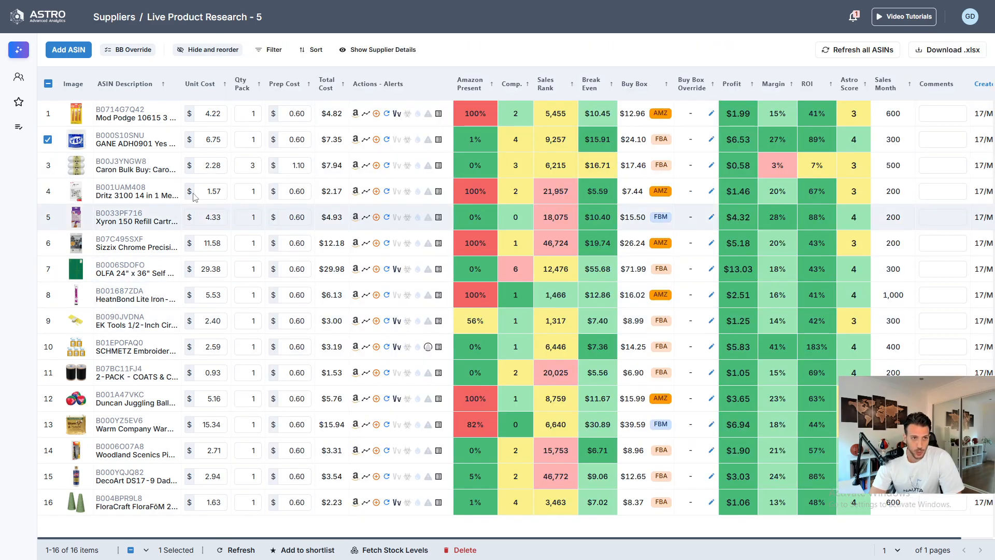
- Open the Dritz 3100 14 in 1 Measuring Gauge details, sort contenders by buy box share, review its ratings and close them
mouse_move(130, 196)
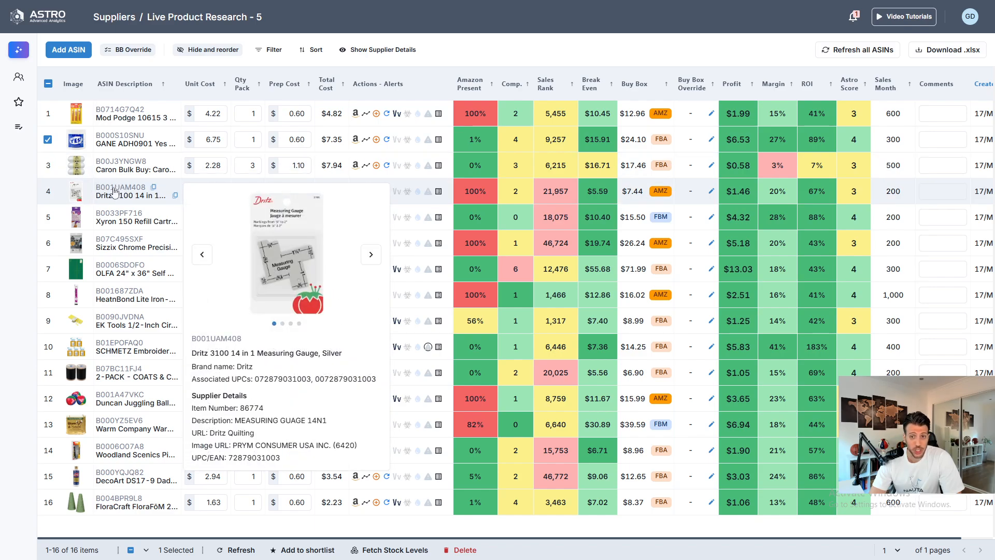
click(129, 192)
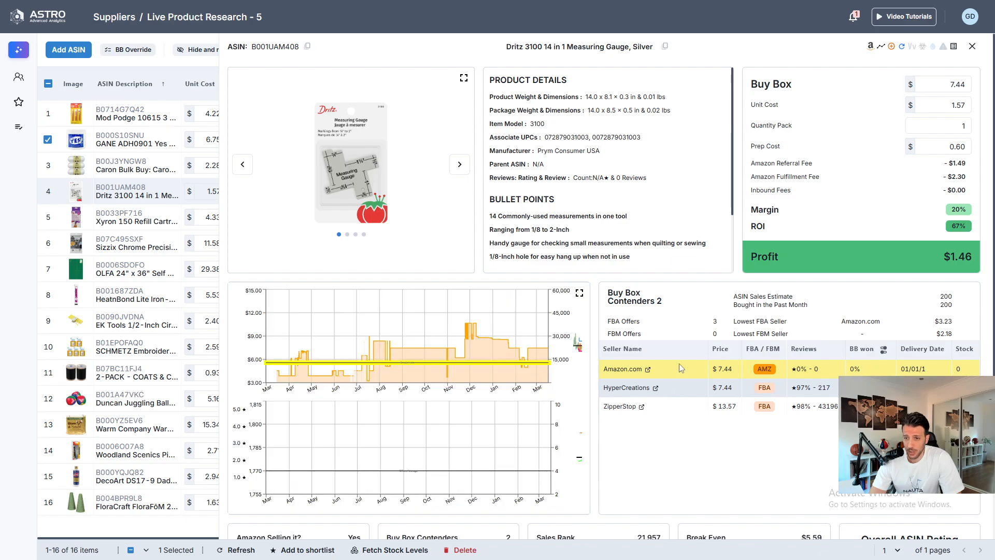
click(884, 352)
click(728, 406)
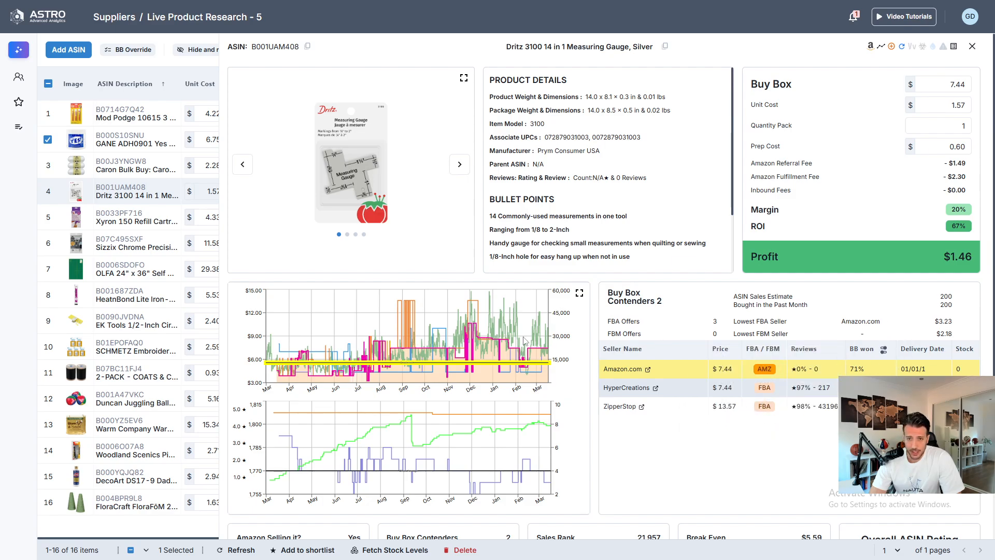
scroll(518, 373, down, 4)
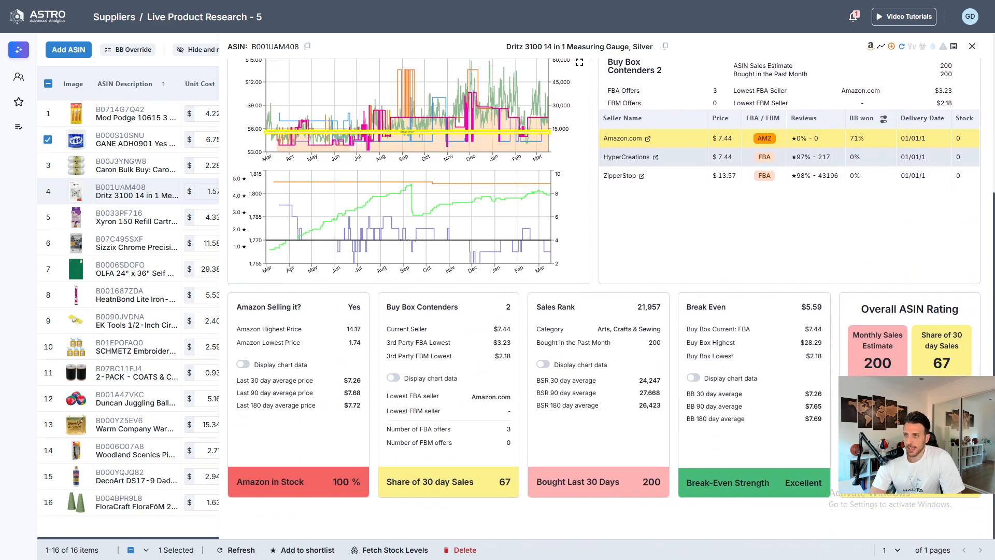
click(972, 46)
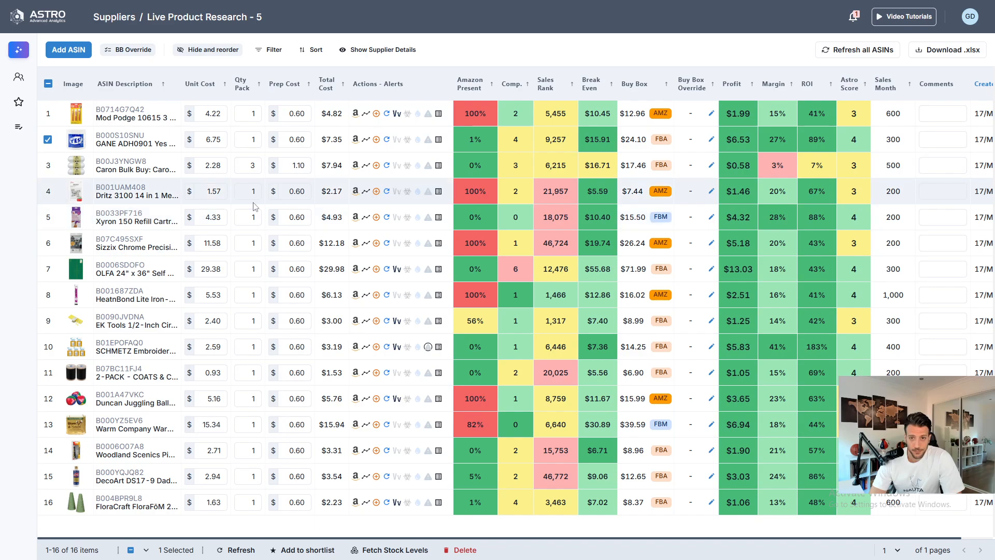
- Open the Xyron 150 Refill Cartridge details, set its quantity pack to 2, and close the details
mouse_move(100, 217)
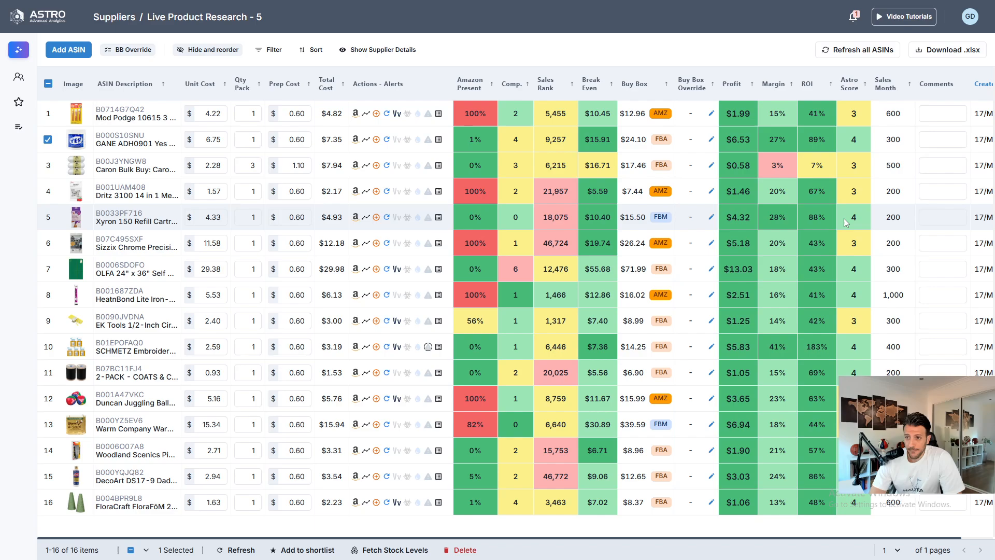
click(109, 213)
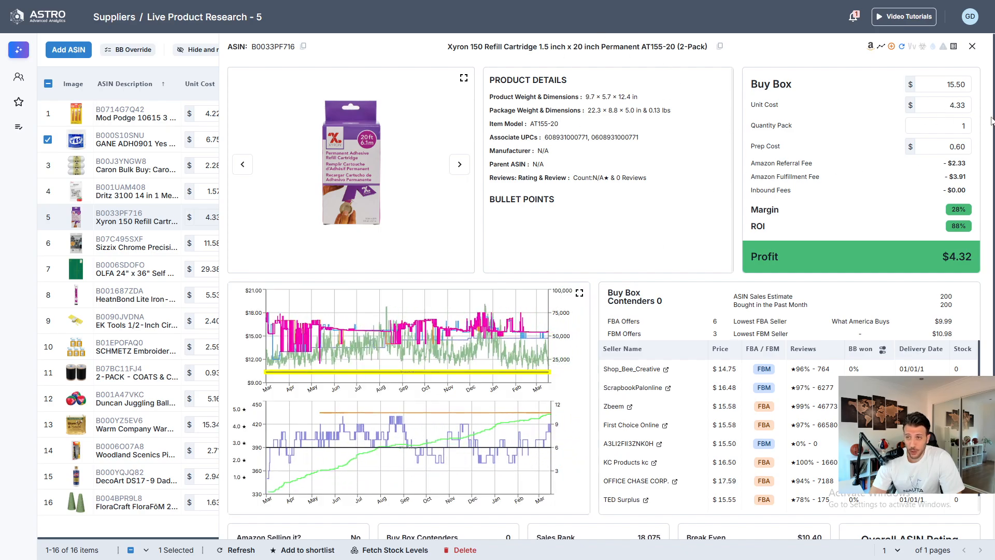
mouse_move(130, 218)
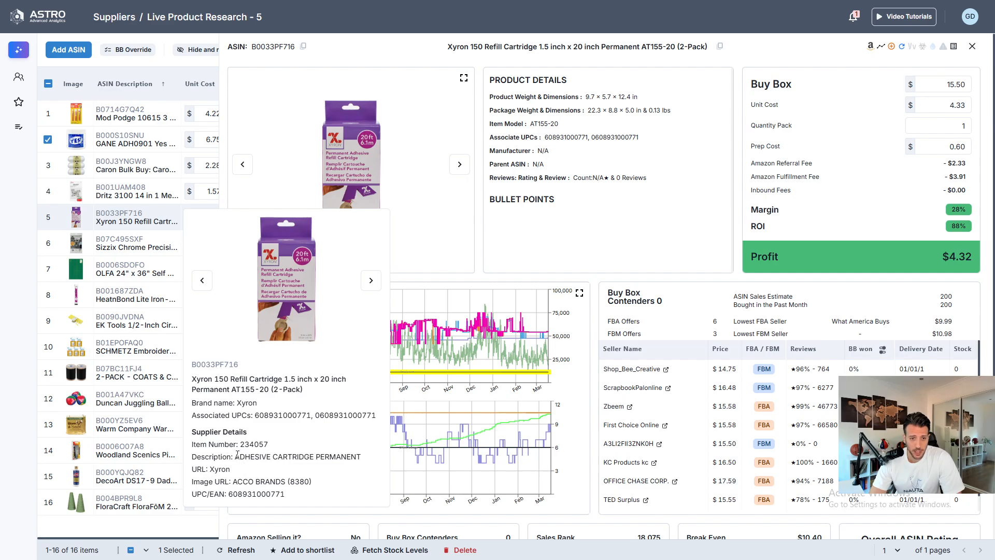
drag(237, 454, 348, 456)
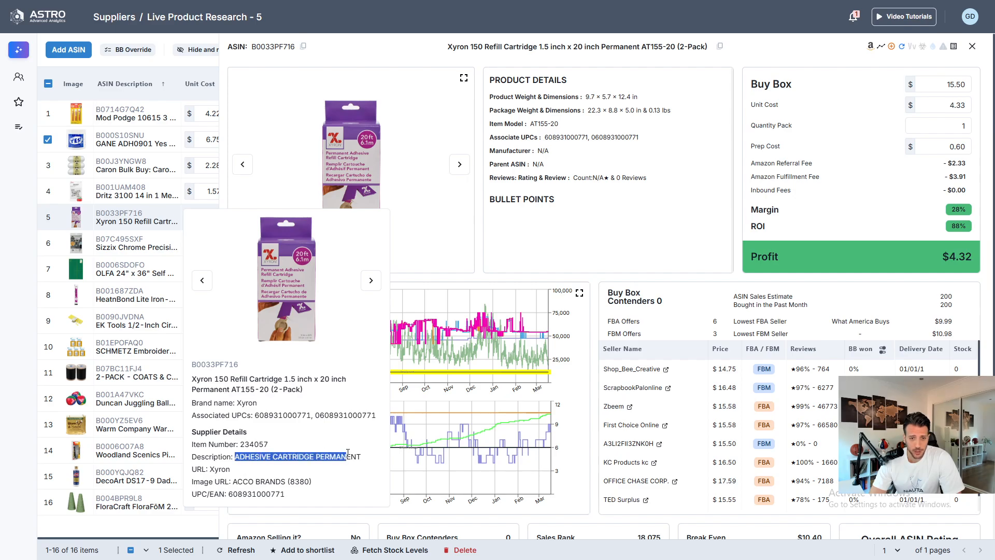
double_click(957, 128)
text(2)
key(Return)
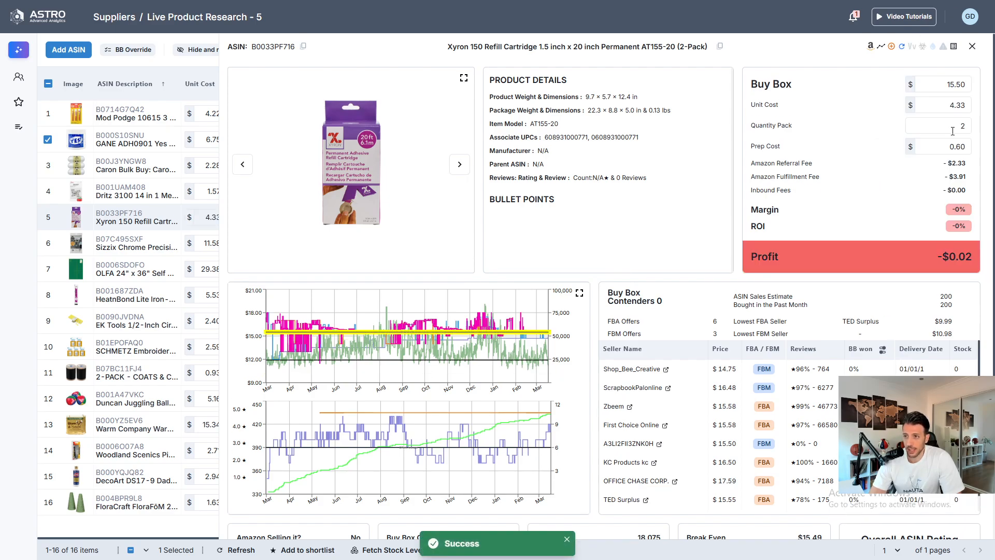
key(Escape)
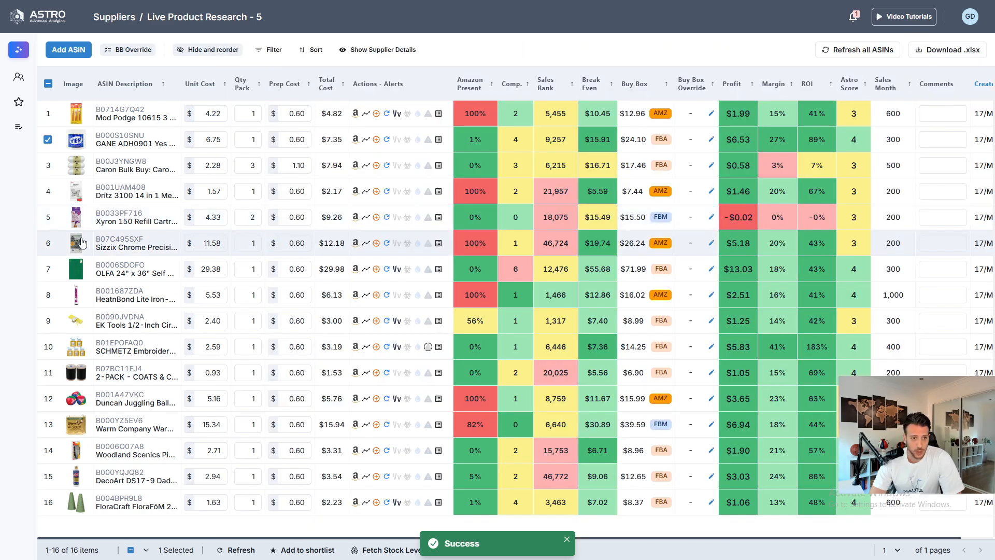
- Open the Sizzix Chrome Precision Base Plate details, show buy box winners for the last 90 days, and view the enlarged price chart
mouse_move(112, 239)
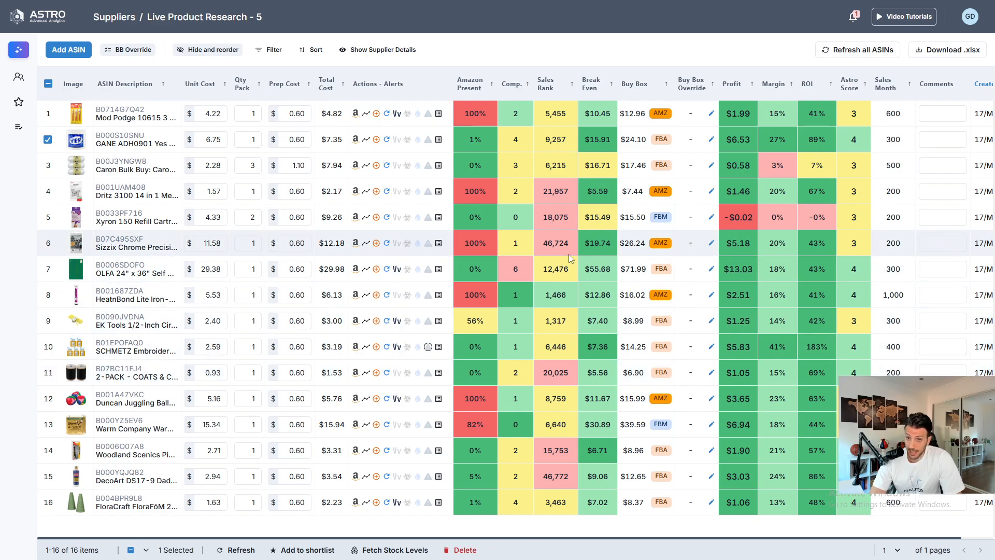
click(124, 245)
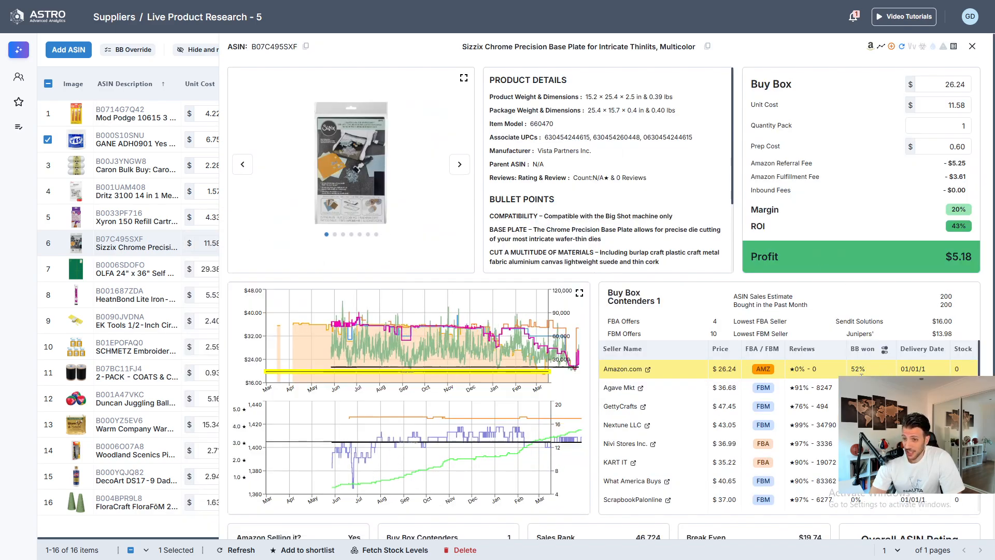
click(886, 353)
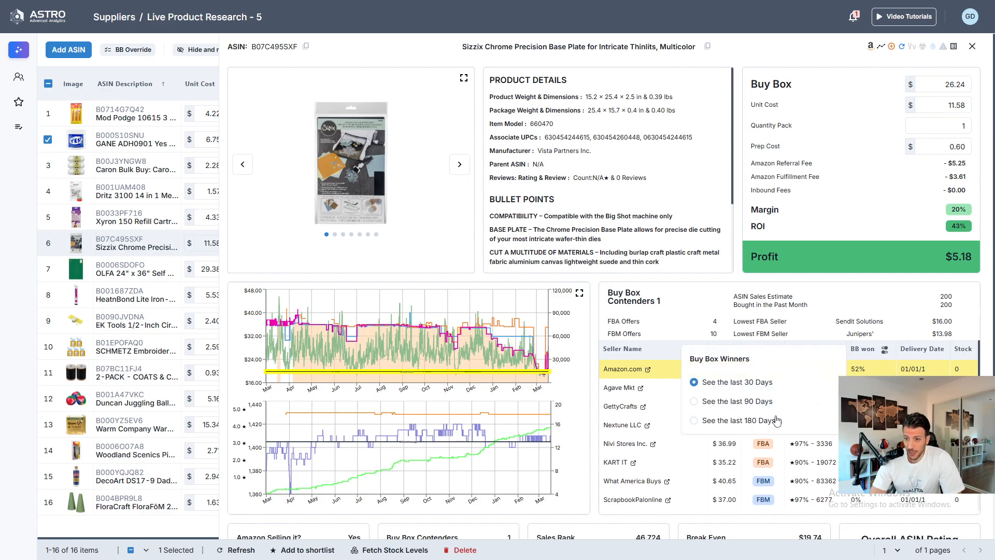
click(743, 402)
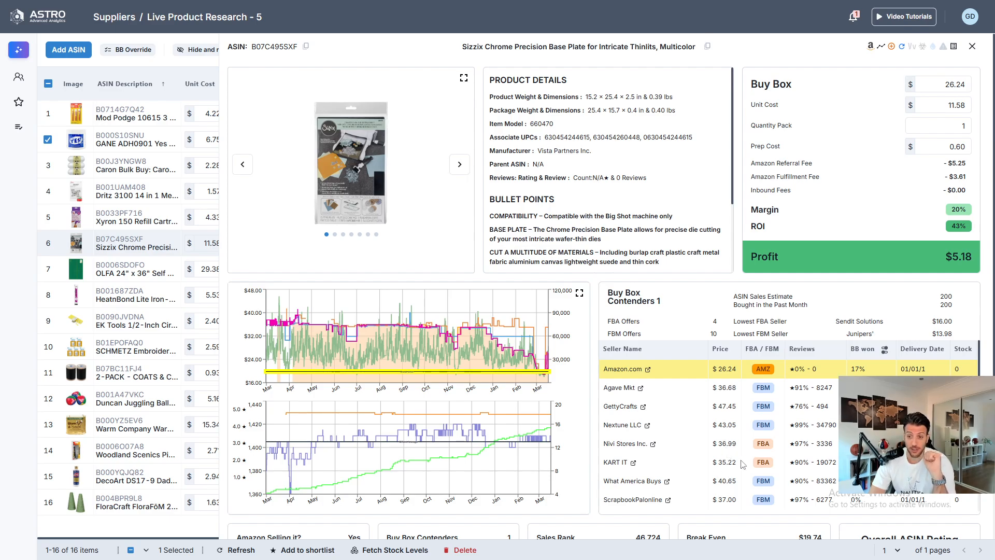
scroll(775, 445, down, 2)
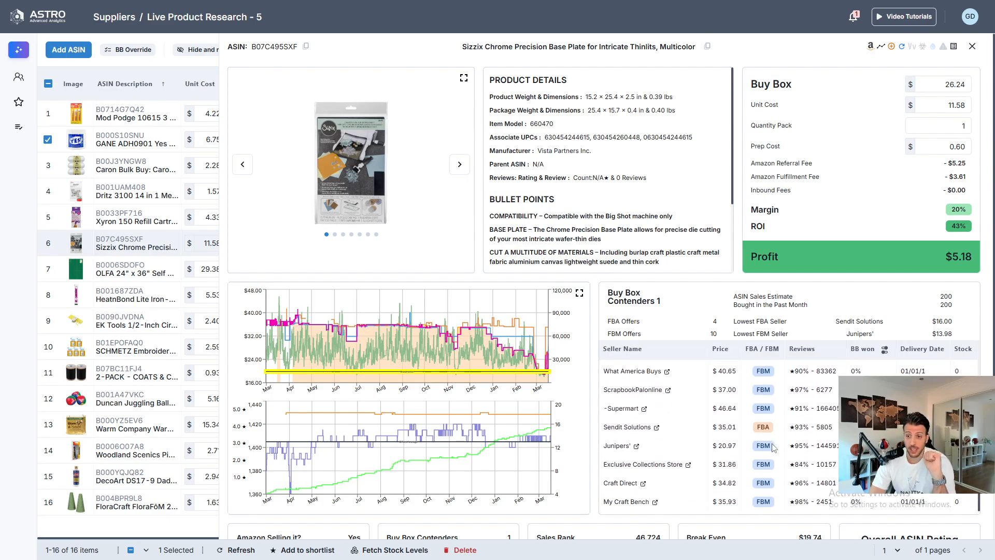
scroll(742, 433, up, 2)
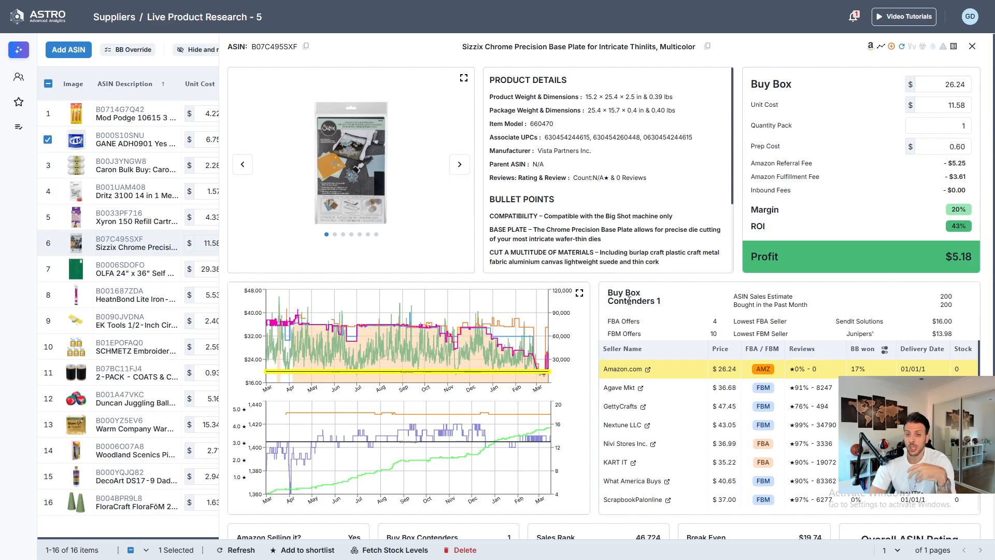
click(580, 293)
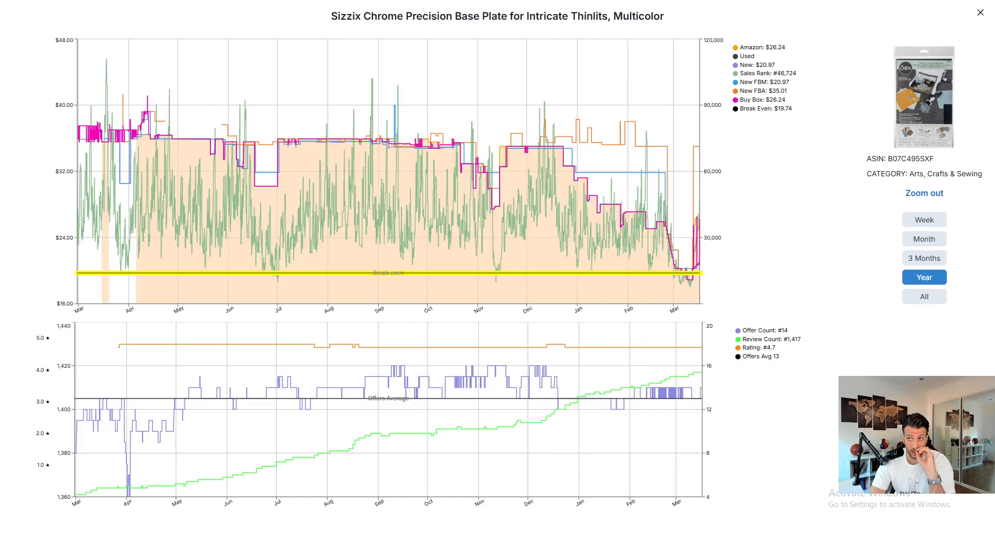
click(977, 14)
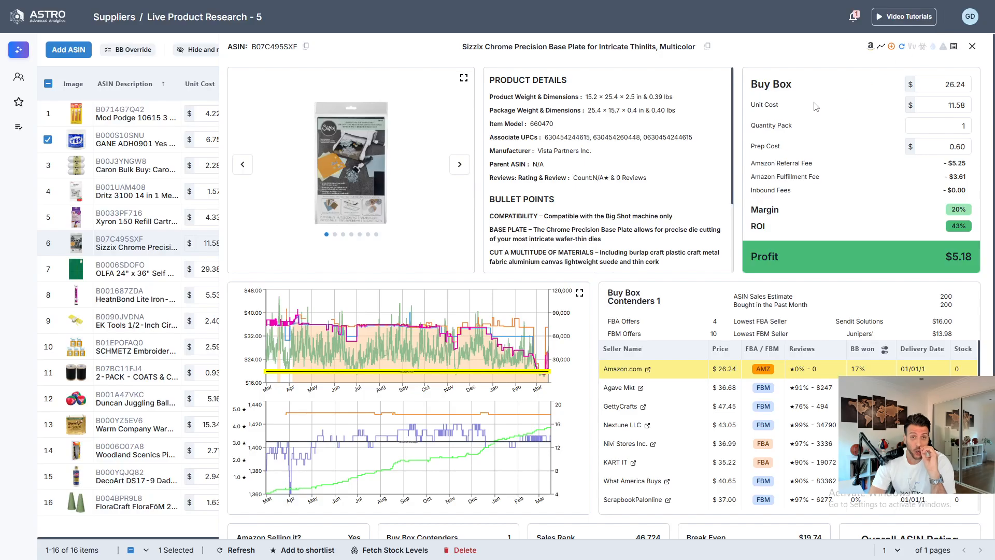
- Review the Sizzix plate's sales and break-even ratings, close the details and mark its row as selected
scroll(794, 274, down, 5)
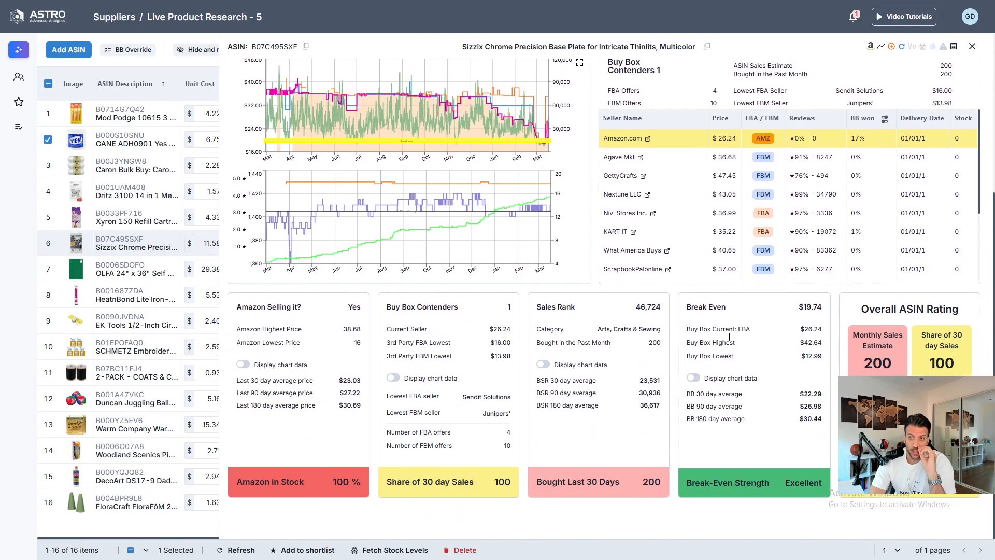
scroll(729, 337, up, 5)
scroll(633, 398, down, 5)
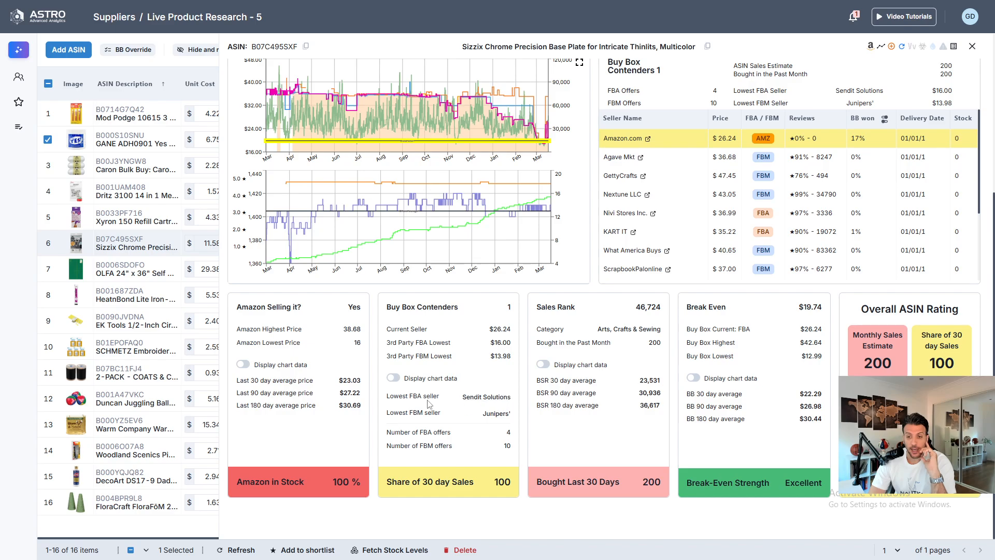
scroll(600, 325, up, 5)
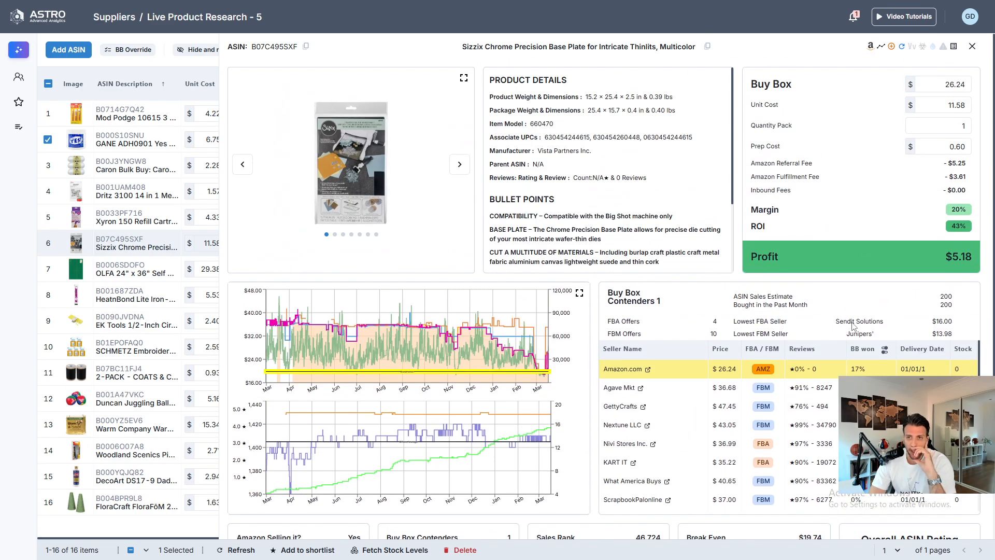
scroll(861, 259, down, 5)
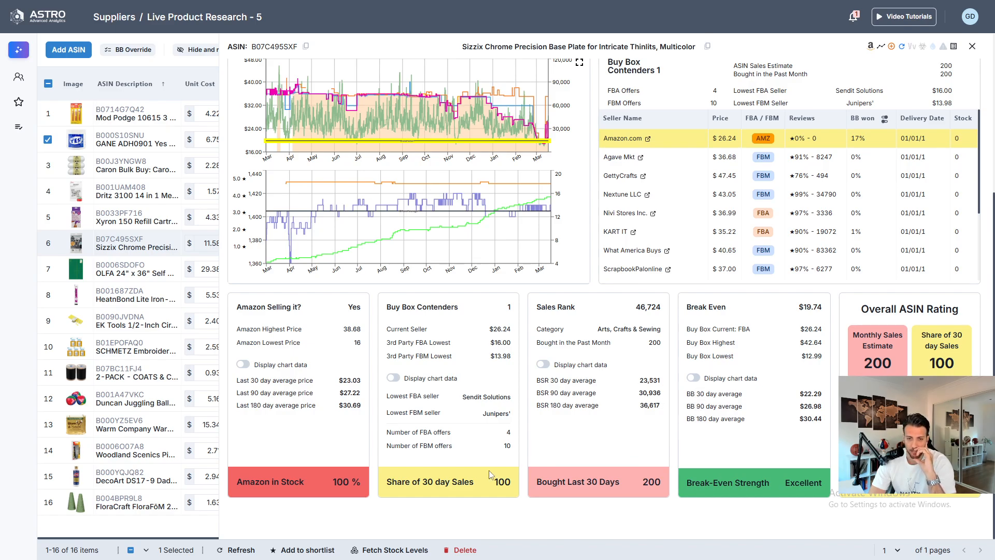
scroll(550, 369, up, 5)
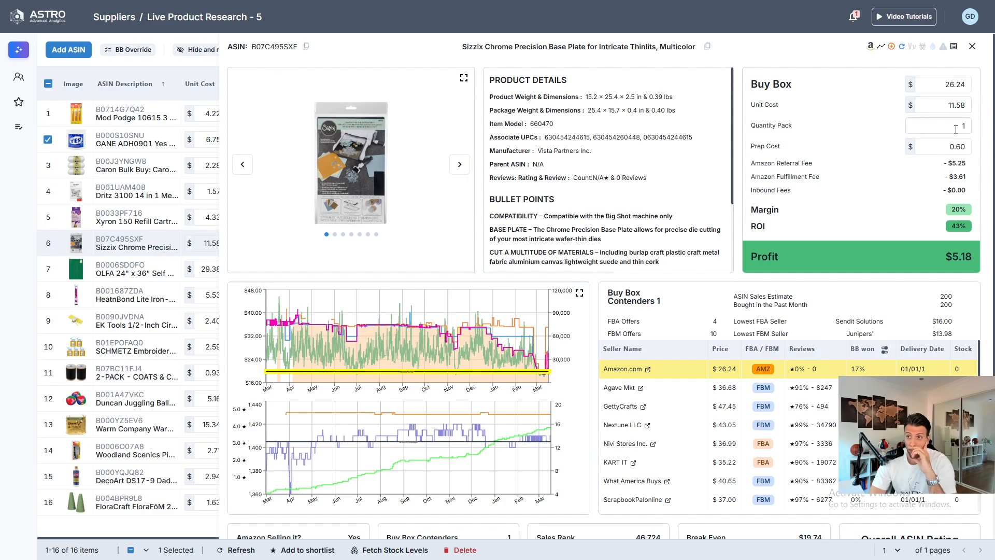
drag(937, 107, 978, 110)
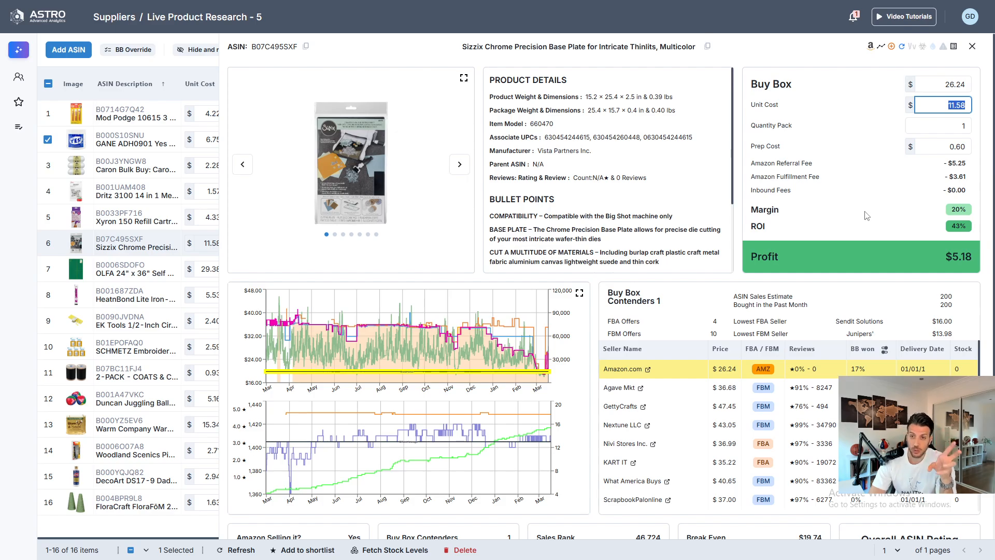
click(973, 46)
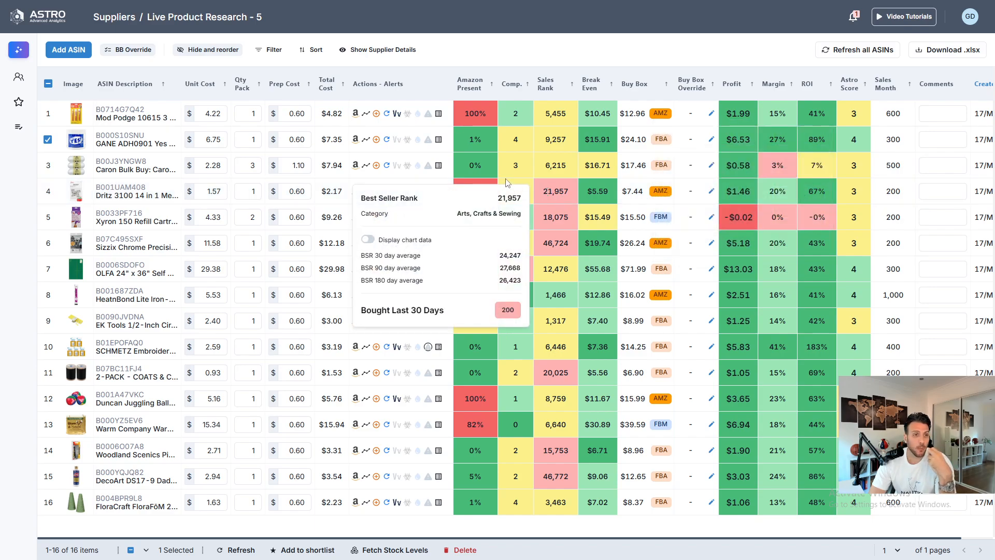
click(48, 243)
- Open the OLFA 24" x 36" Self Healing cutting mat details and view its enlarged price chart
mouse_move(122, 272)
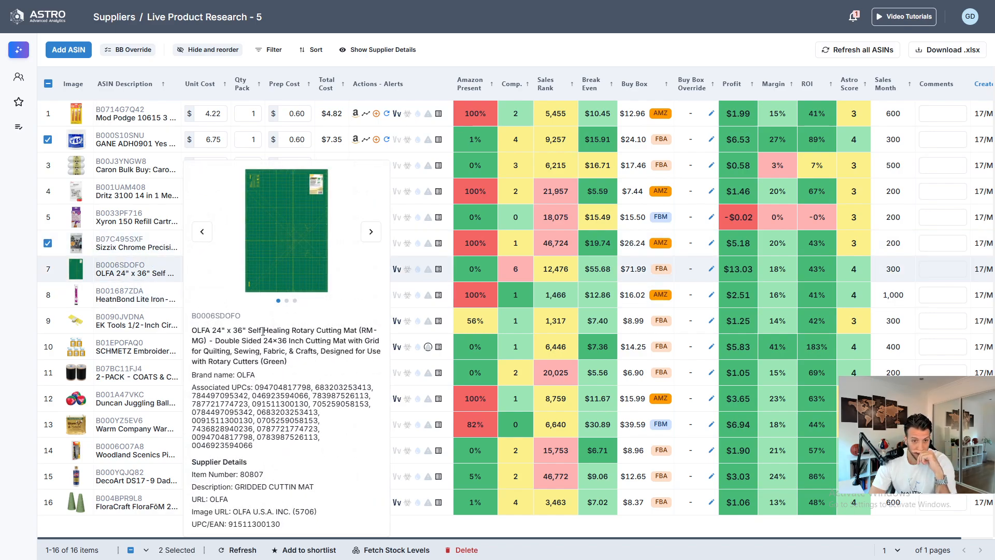
click(110, 268)
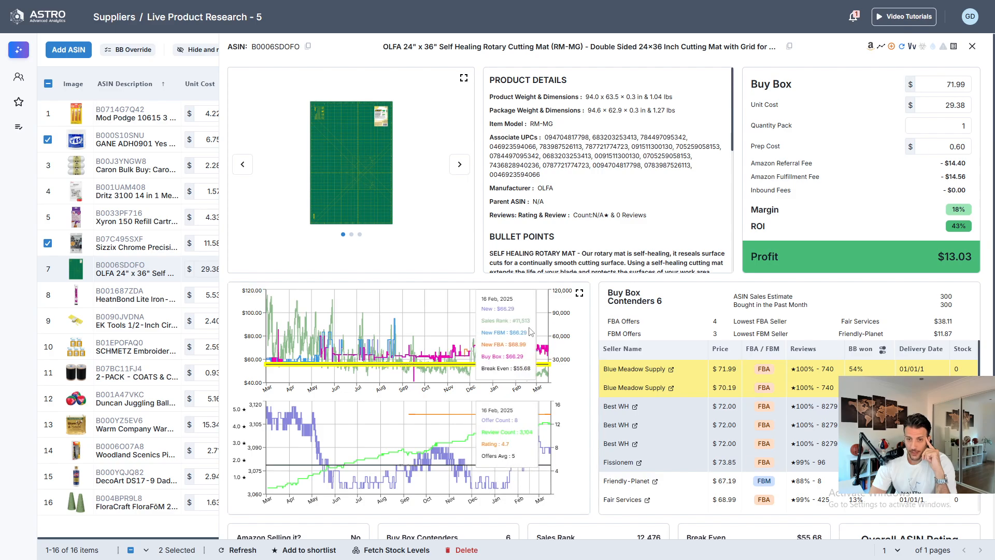
click(579, 295)
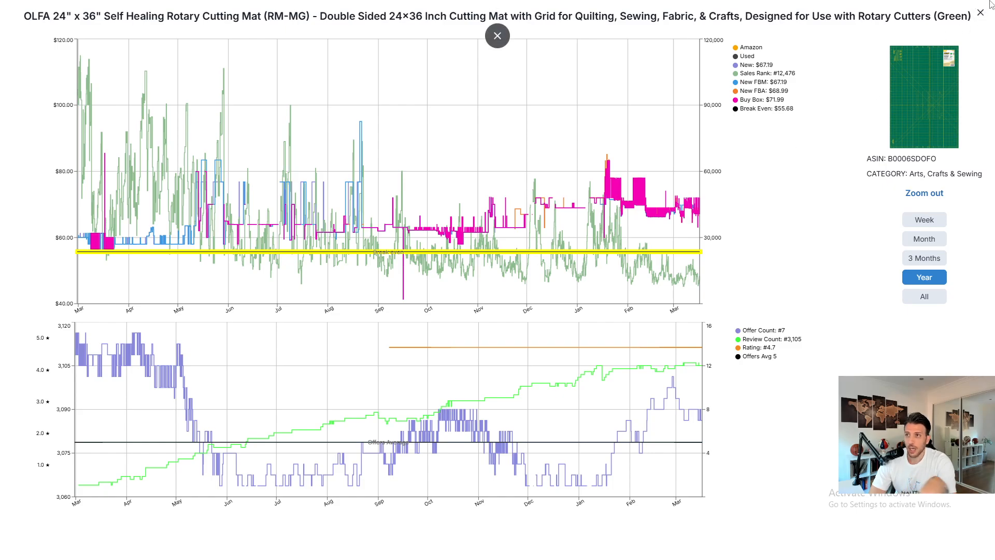
click(979, 15)
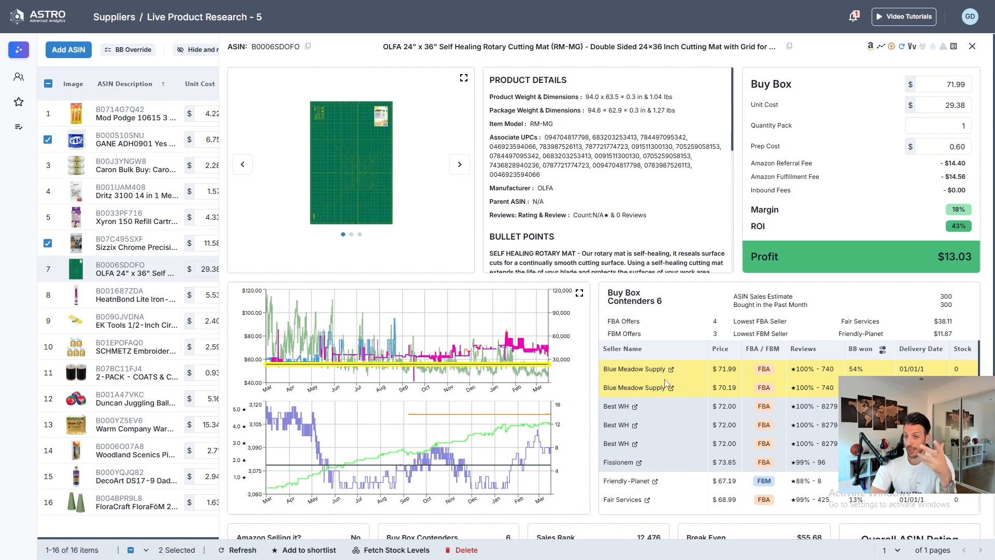
- Review the OLFA mat's buy box contenders and ratings, close the details and mark its row as selected
scroll(728, 392, down, 1)
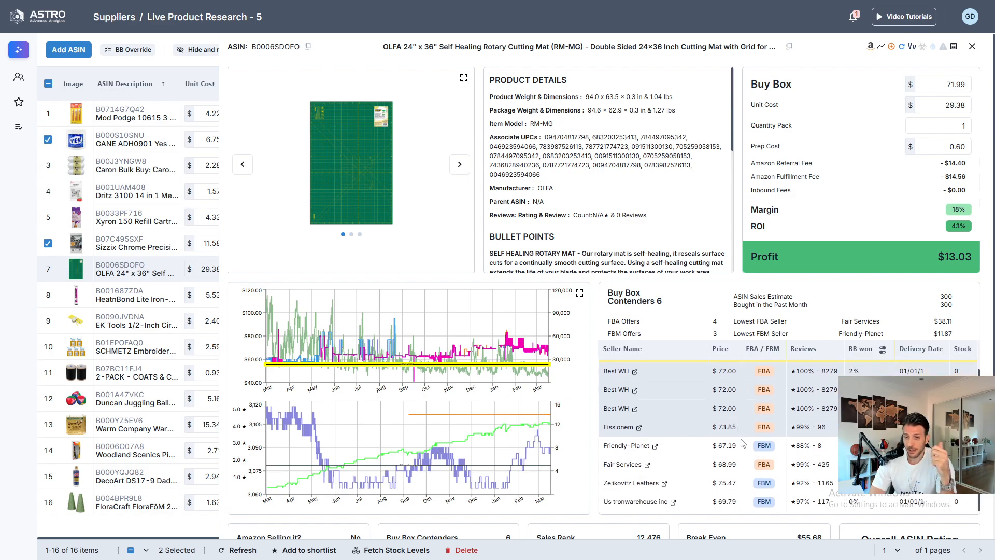
scroll(700, 415, up, 2)
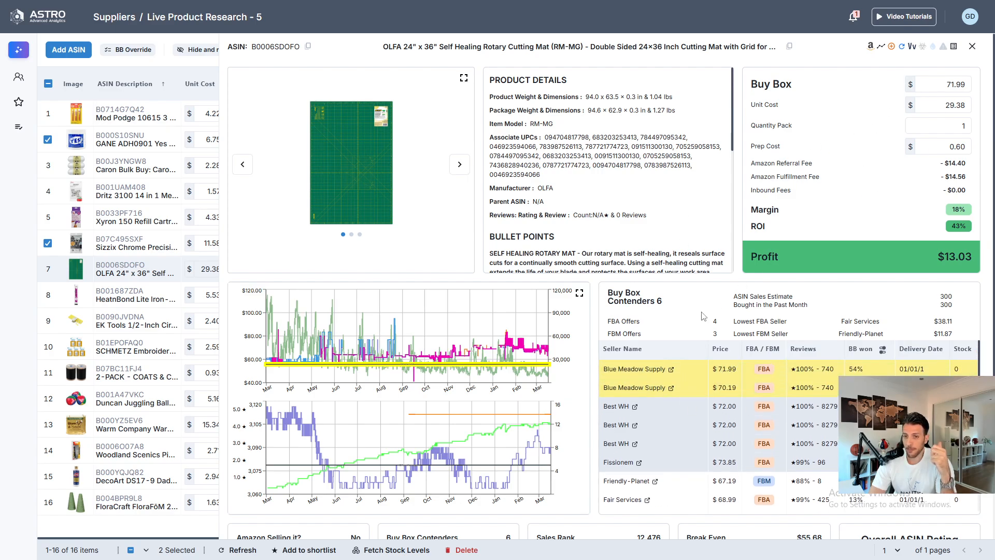
scroll(703, 317, down, 4)
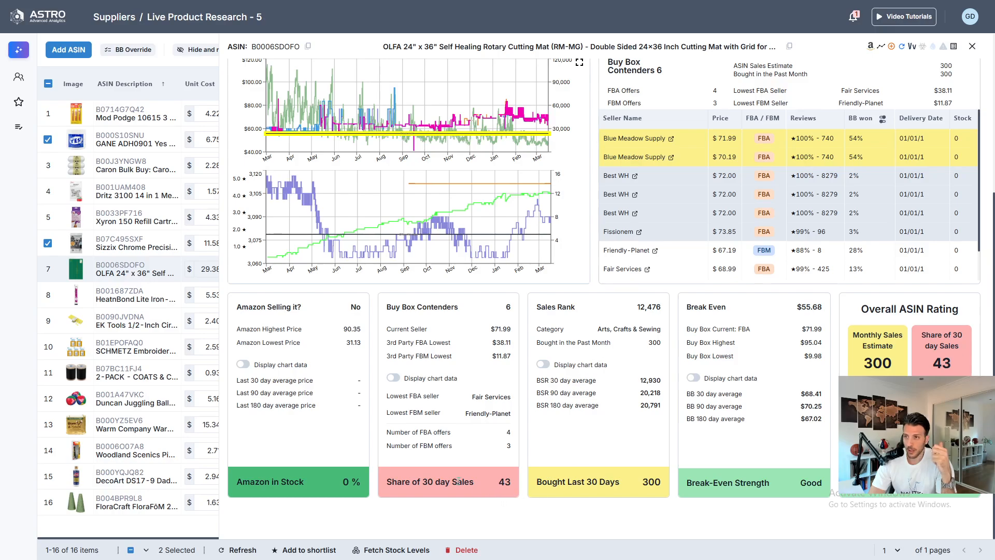
scroll(466, 482, up, 2)
scroll(482, 438, down, 2)
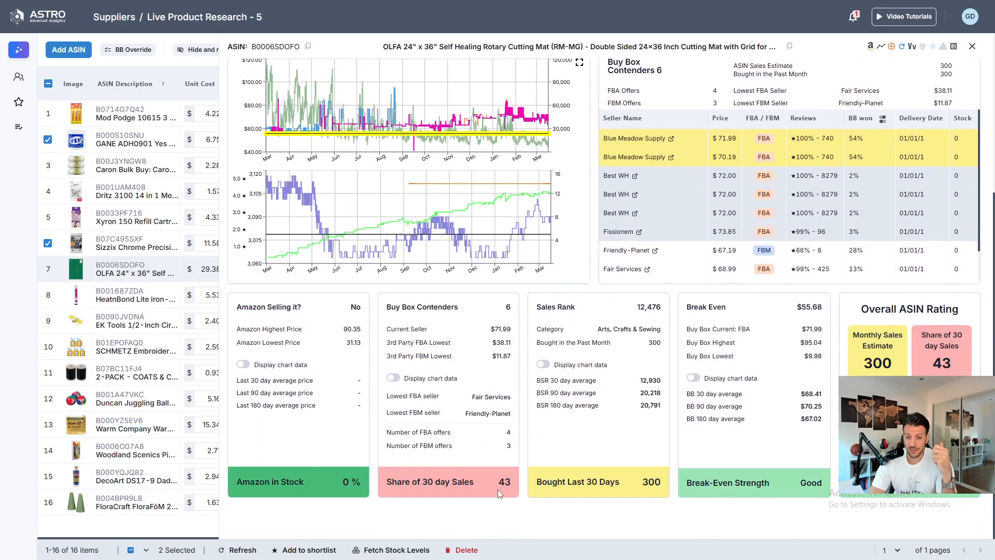
scroll(627, 310, up, 2)
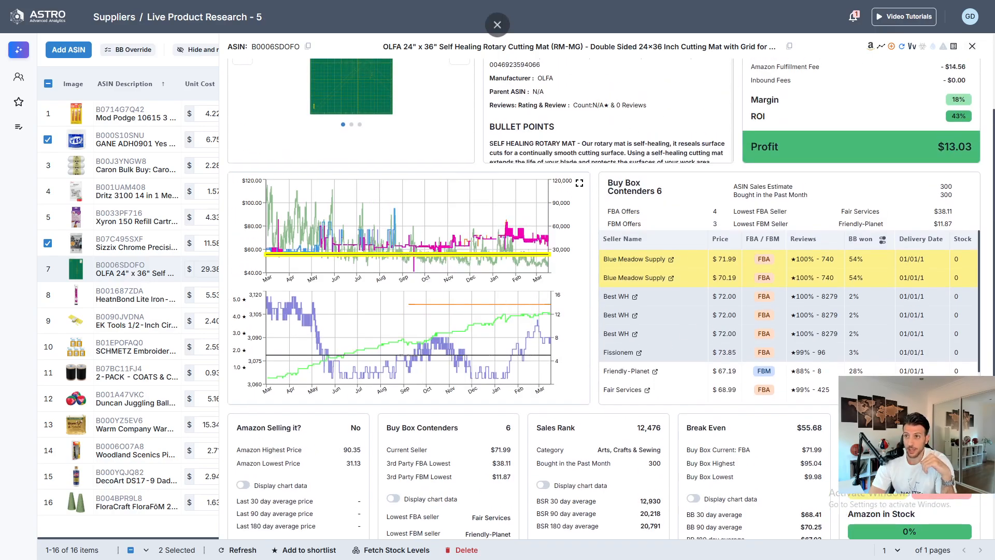
click(973, 47)
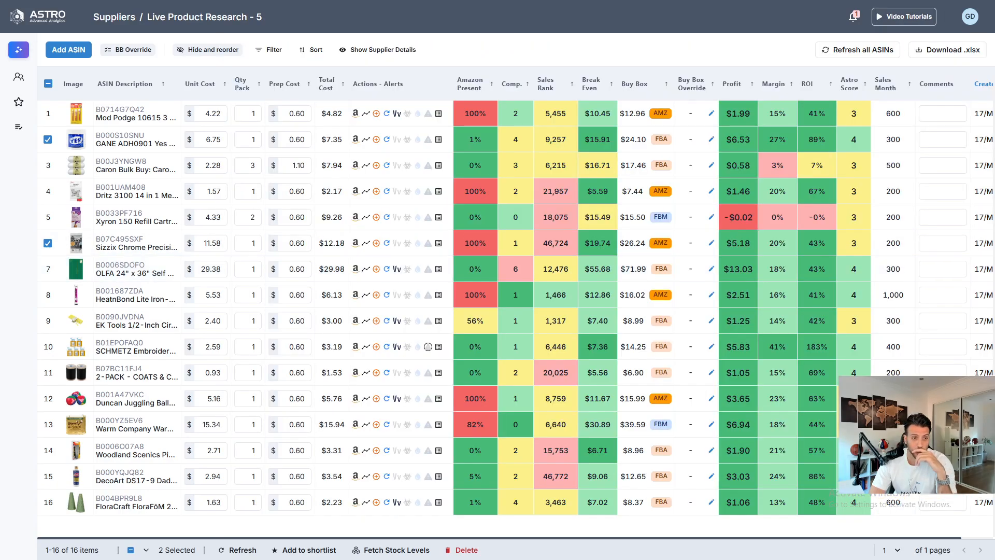
click(48, 269)
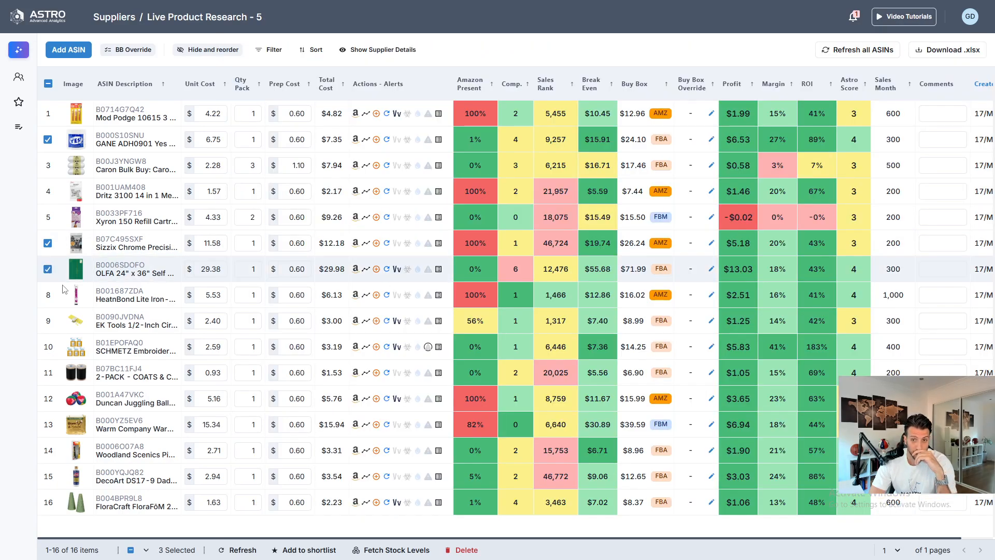
- Open the HeatnBond Lite Iron-On Adhesive details and switch its buy box winners between 90 and 180 days, ending on 90 days
mouse_move(124, 294)
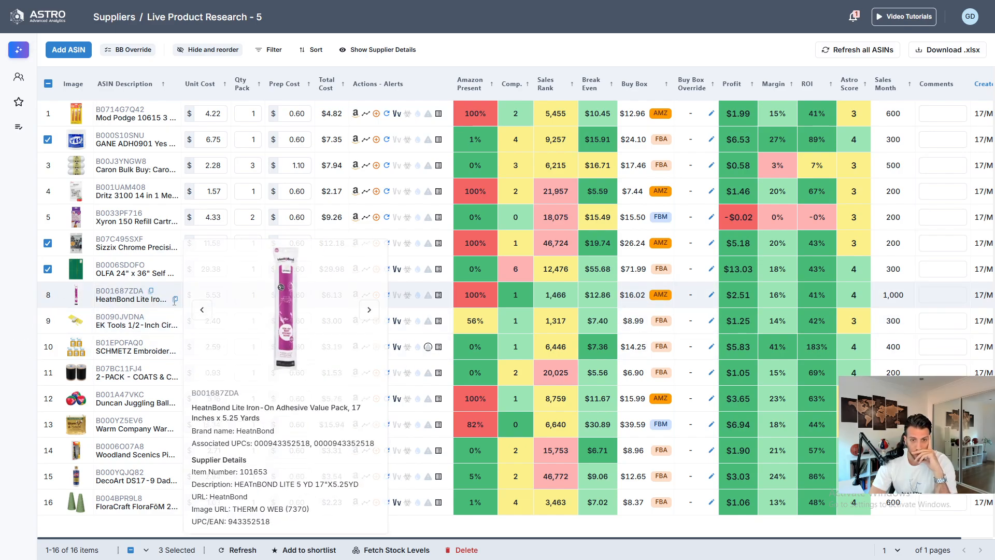
mouse_move(610, 291)
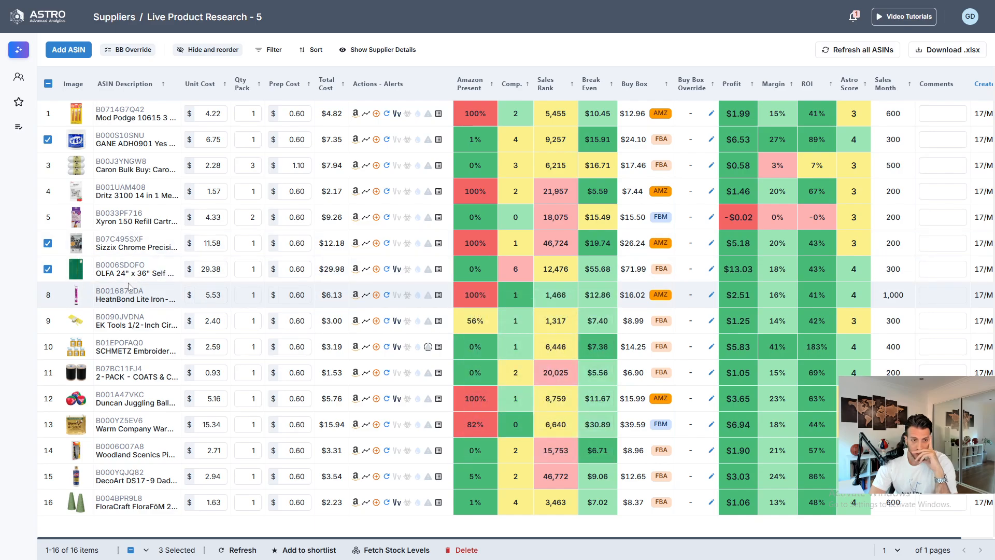
click(127, 293)
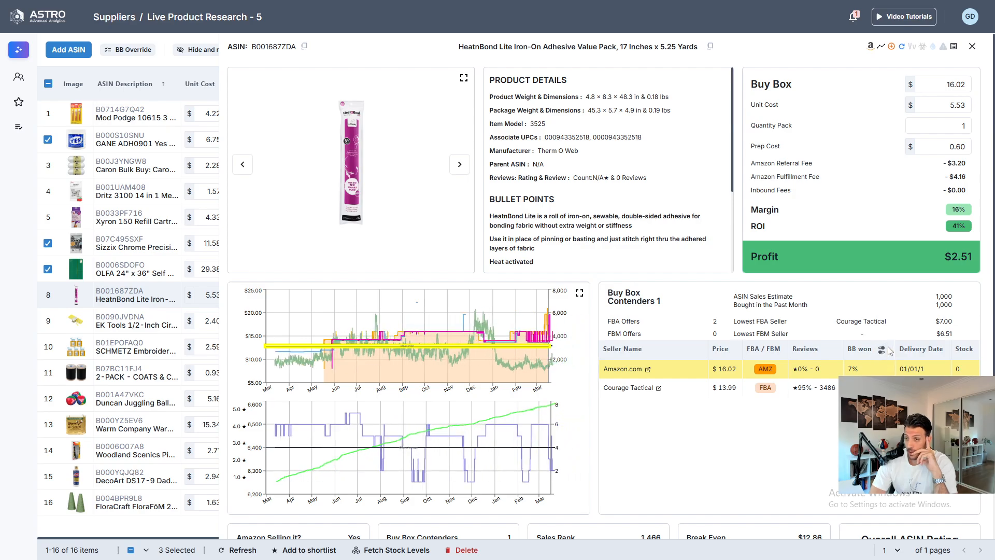
click(882, 350)
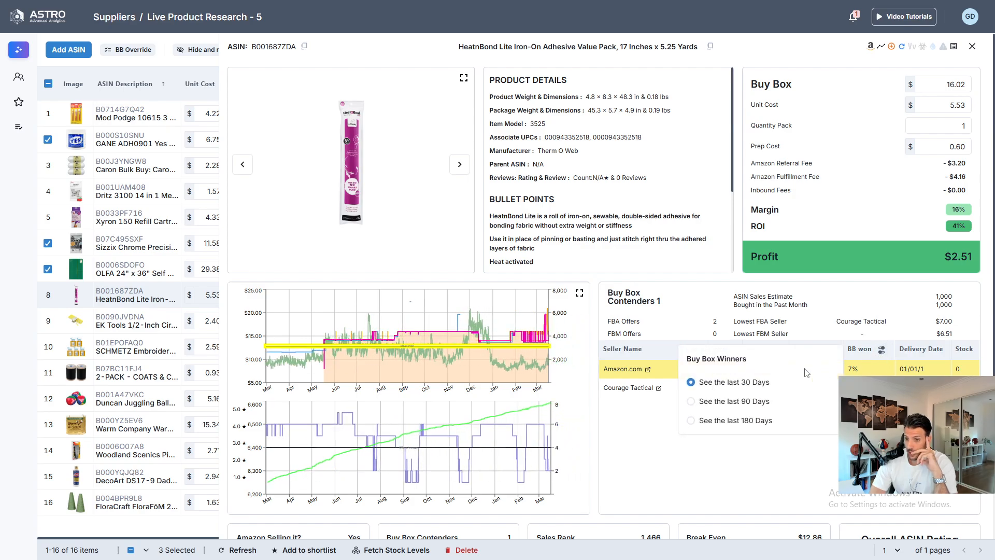
click(740, 402)
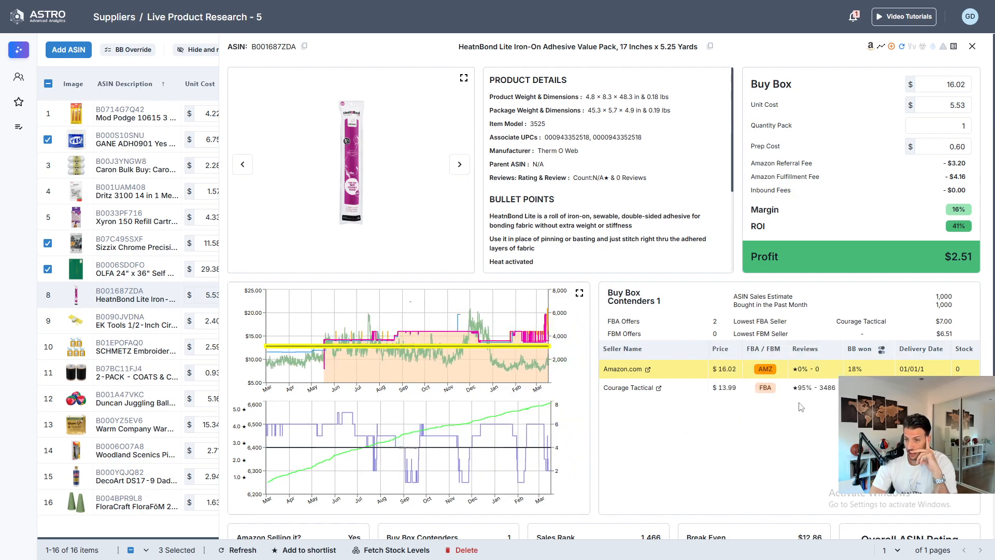
click(882, 350)
click(756, 422)
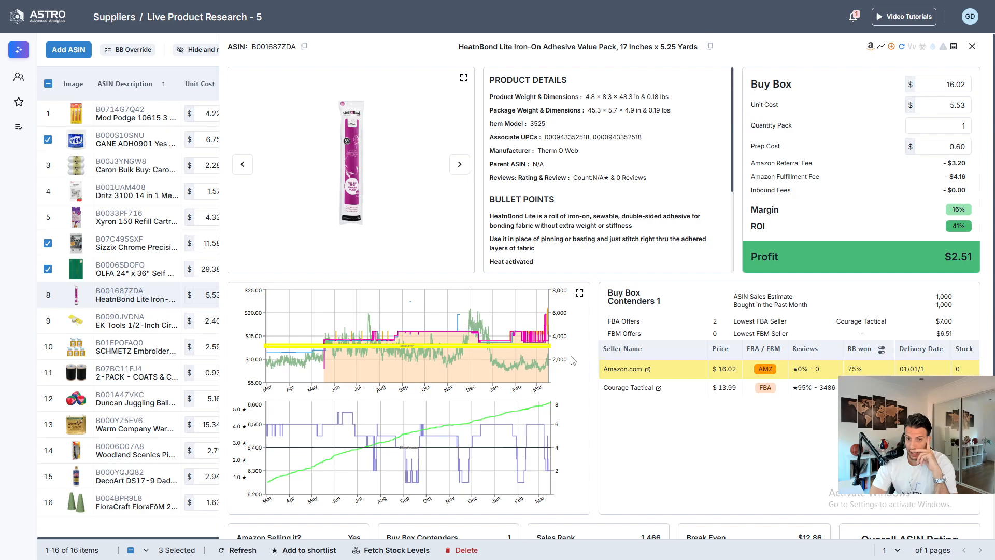
click(881, 351)
click(739, 400)
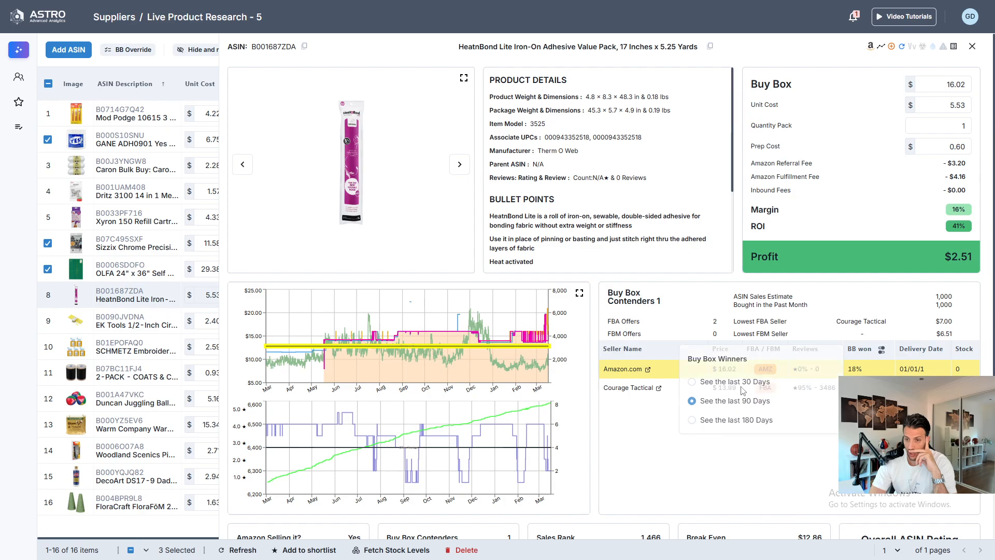
- Review the HeatnBond product's sales and break-even ratings, close the details and mark its row as selected
scroll(516, 379, down, 5)
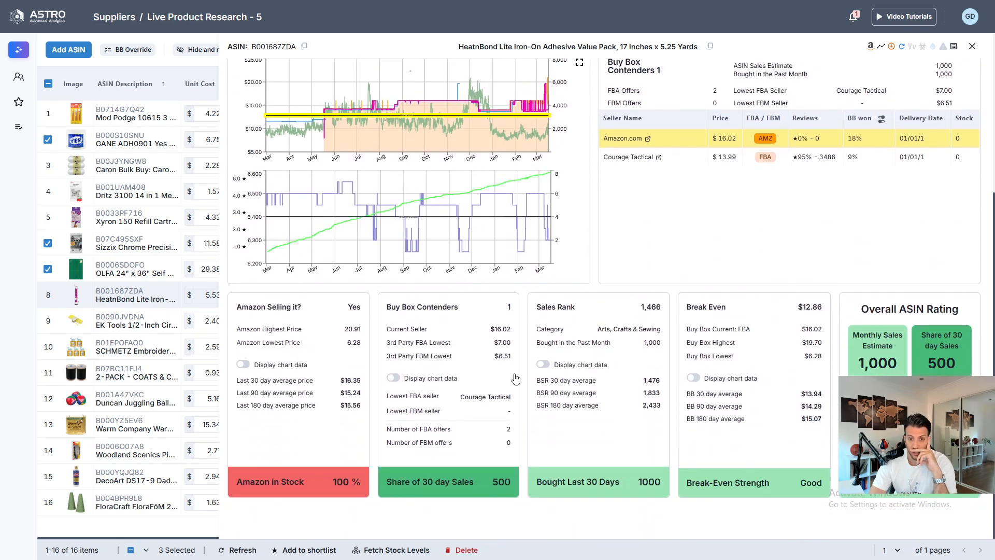
scroll(560, 489, up, 5)
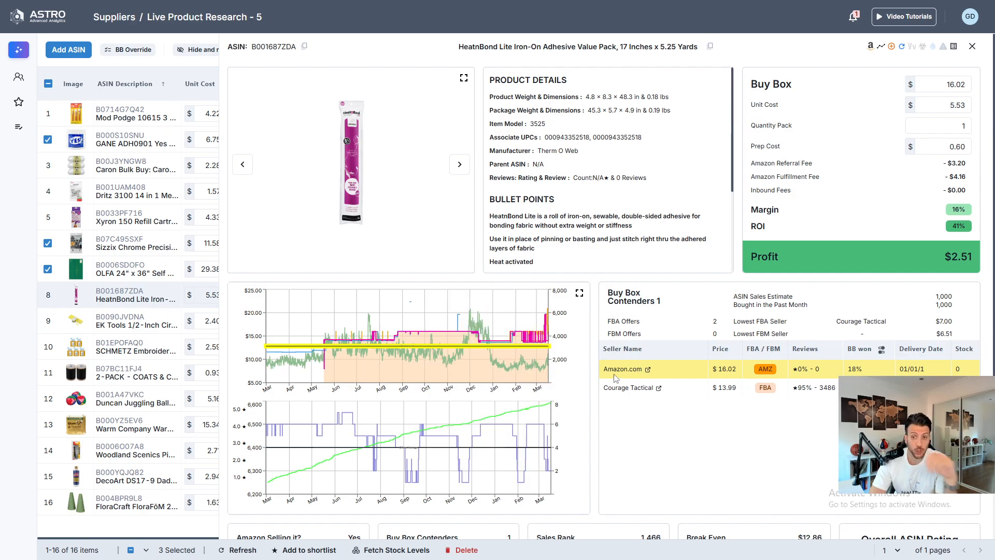
click(972, 48)
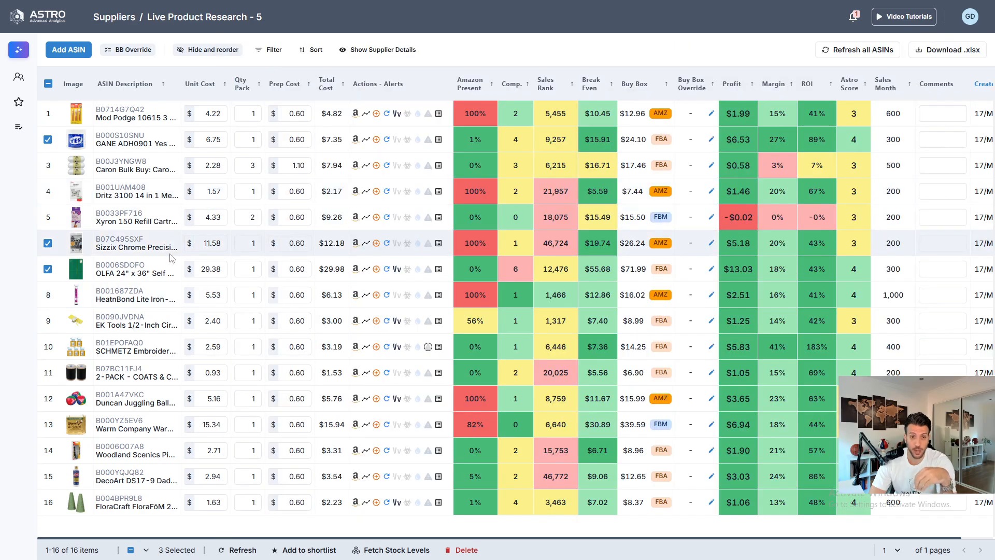
click(48, 296)
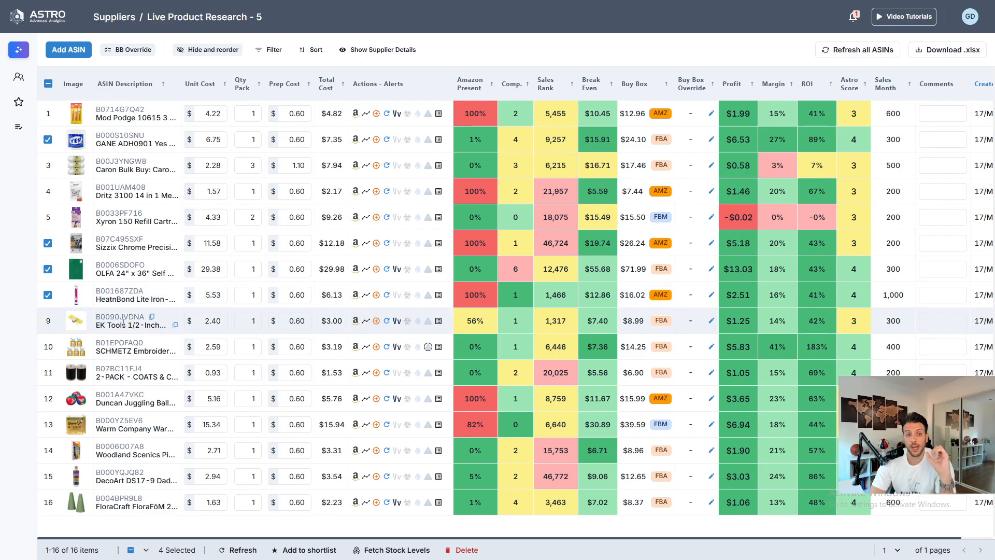
- Open the EK Tools 1/2-Inch Circle Punch details, show buy box winners for the last 90 days, and close them
mouse_move(134, 325)
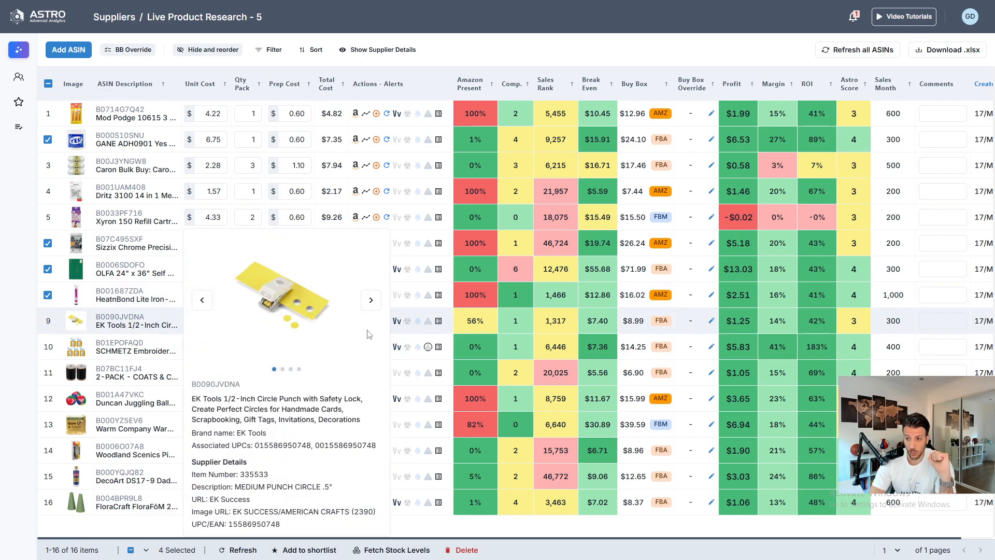
mouse_move(105, 320)
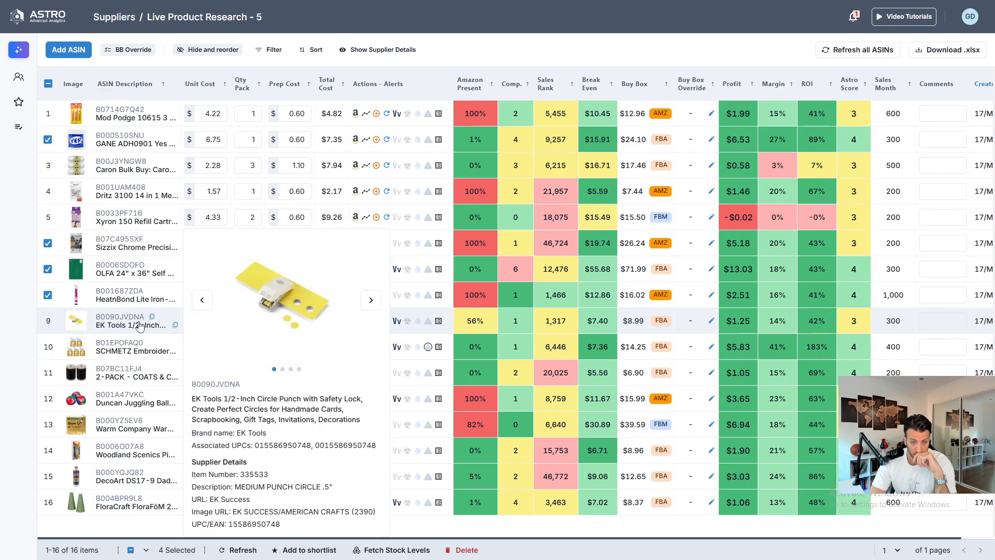
click(103, 324)
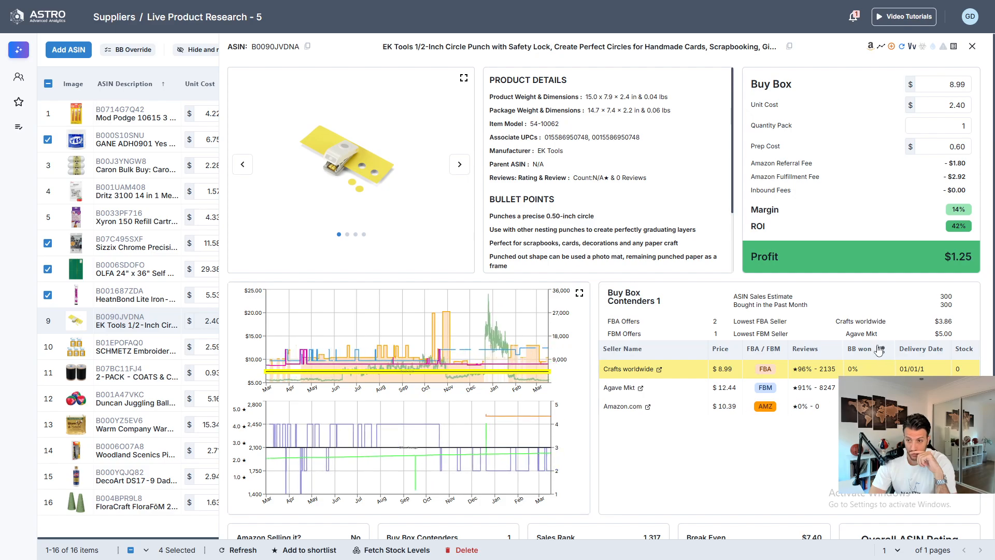
click(880, 351)
click(725, 408)
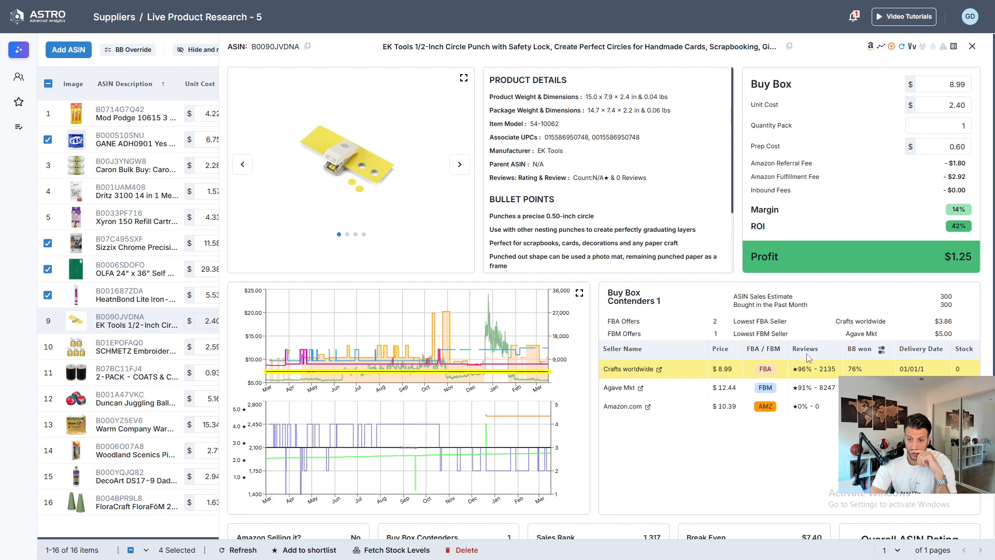
click(973, 45)
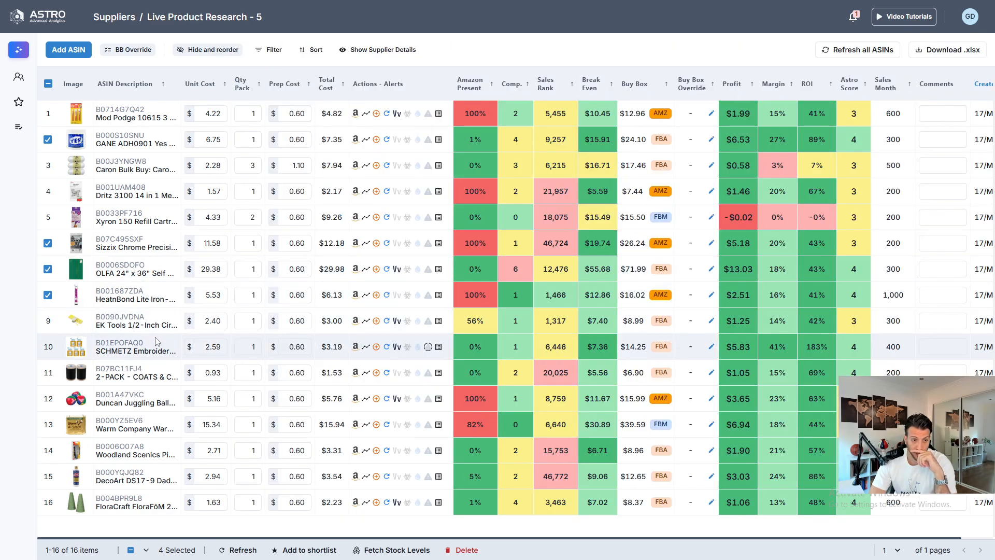
- View the SCHMETZ Embroidery Sewing Machine Needles details and its buy box contenders popup, closing each
click(122, 351)
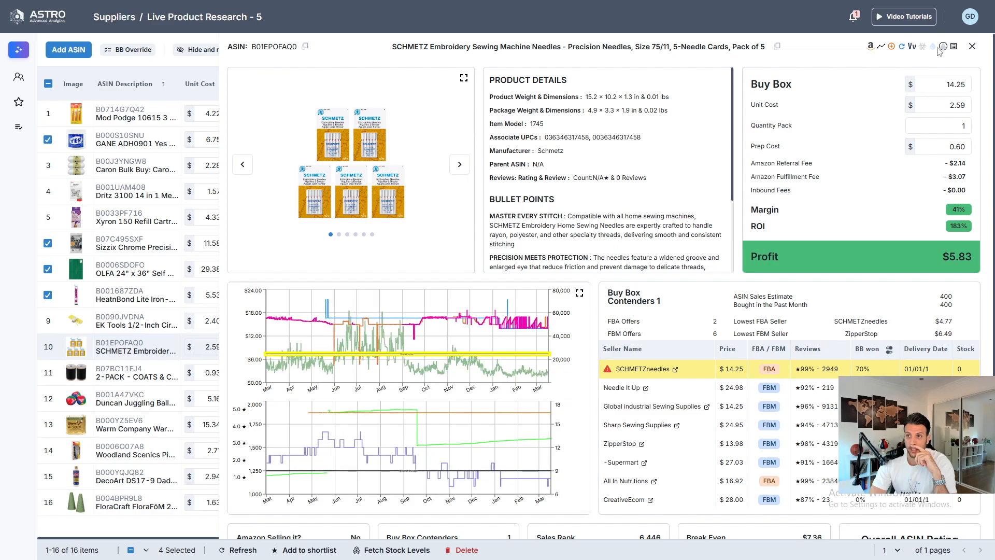
click(973, 46)
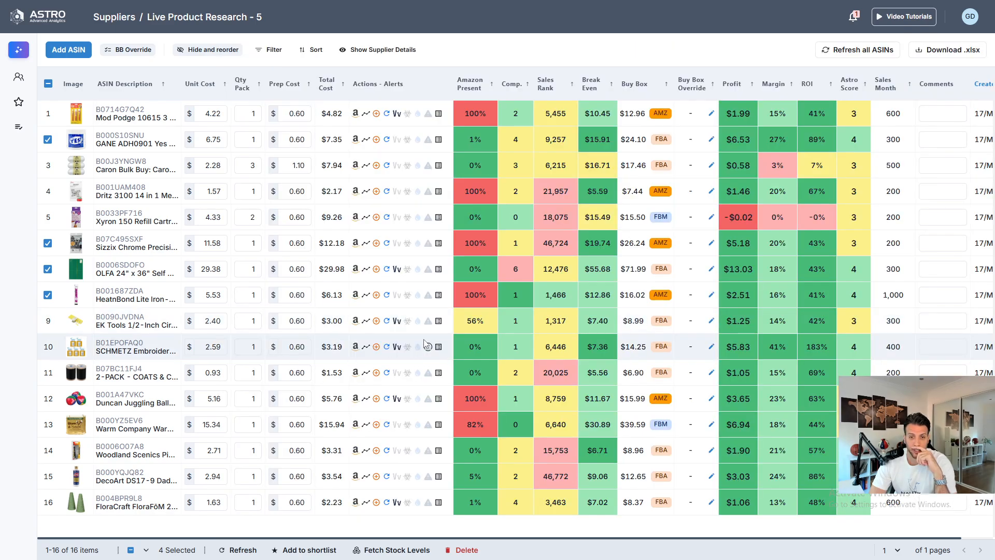
mouse_move(431, 348)
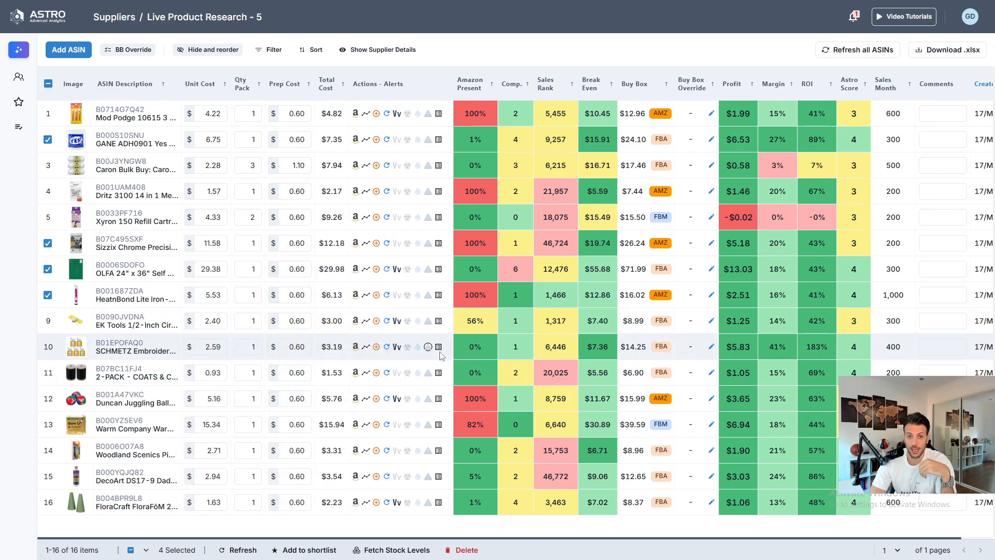
click(439, 348)
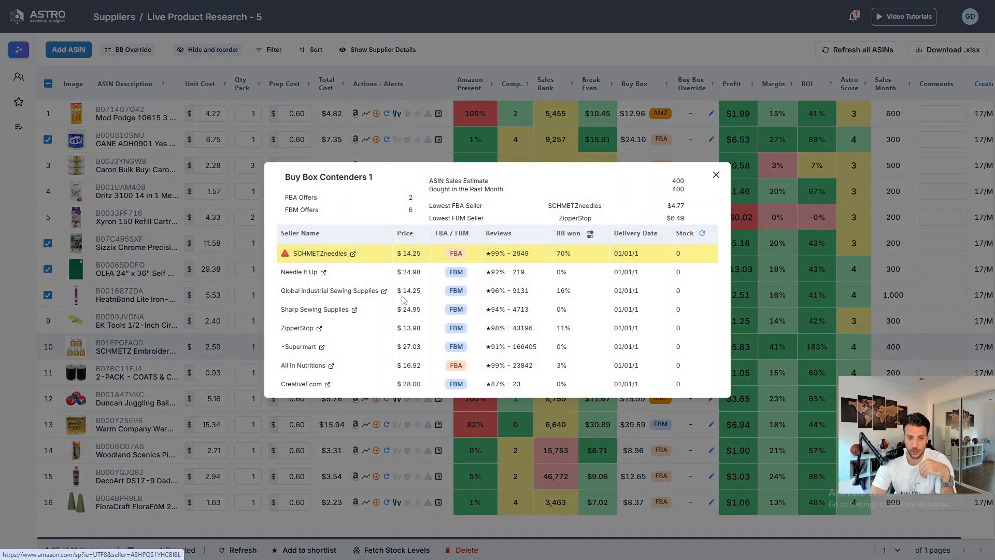
click(716, 176)
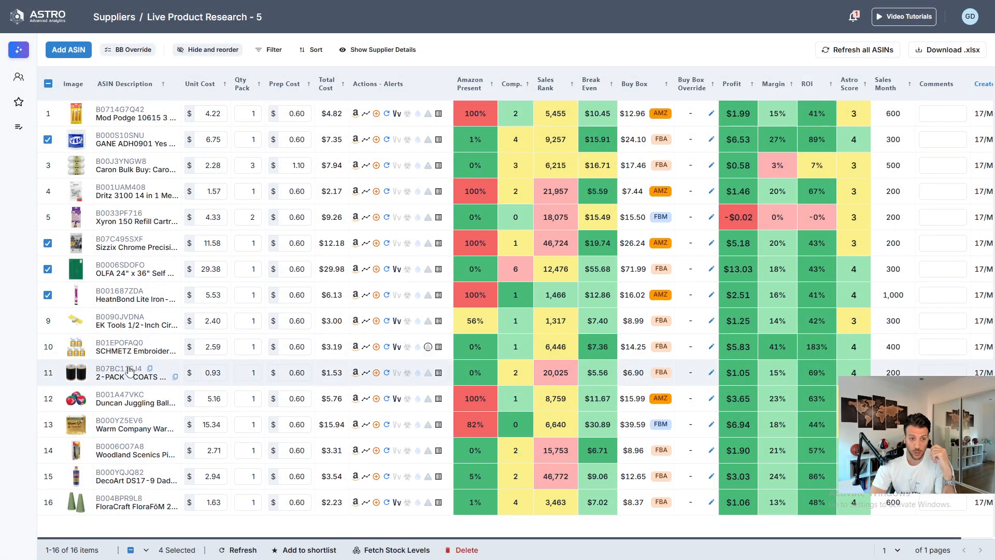
- Set the SCHMETZ needles' quantity pack to 5
mouse_move(113, 347)
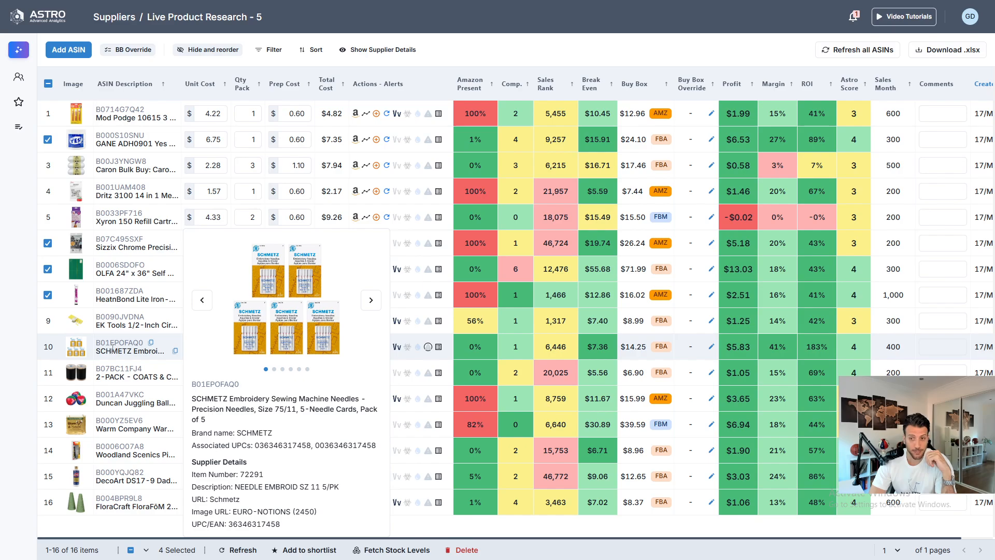
click(249, 347)
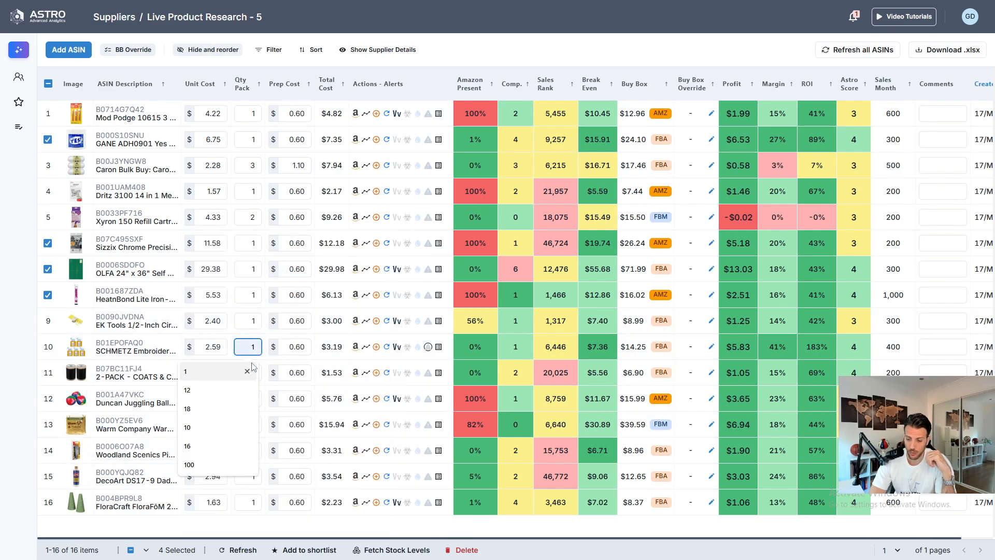
key(BackSpace)
text(5)
key(Return)
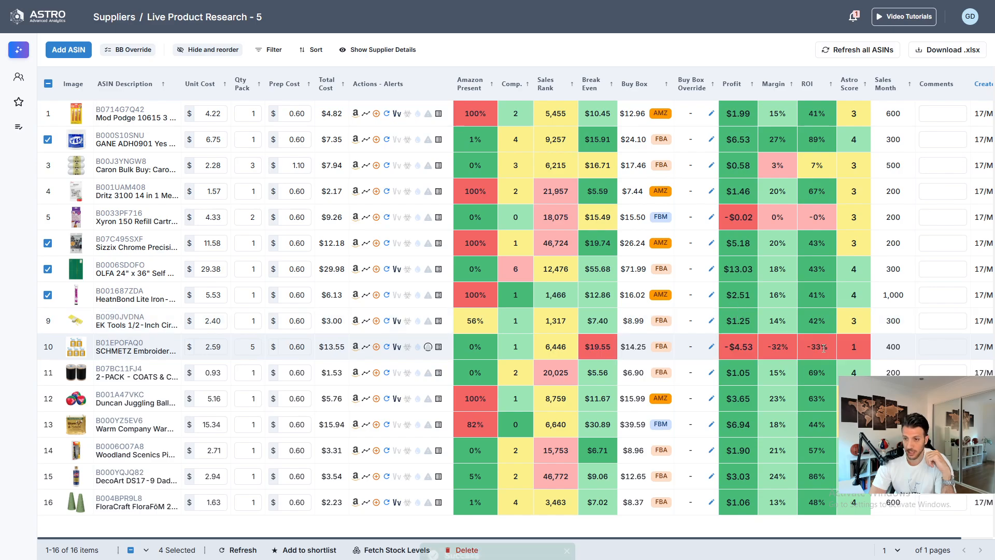
- Set the 2-PACK COATS & CLARK thread's quantity pack to 2
mouse_move(101, 377)
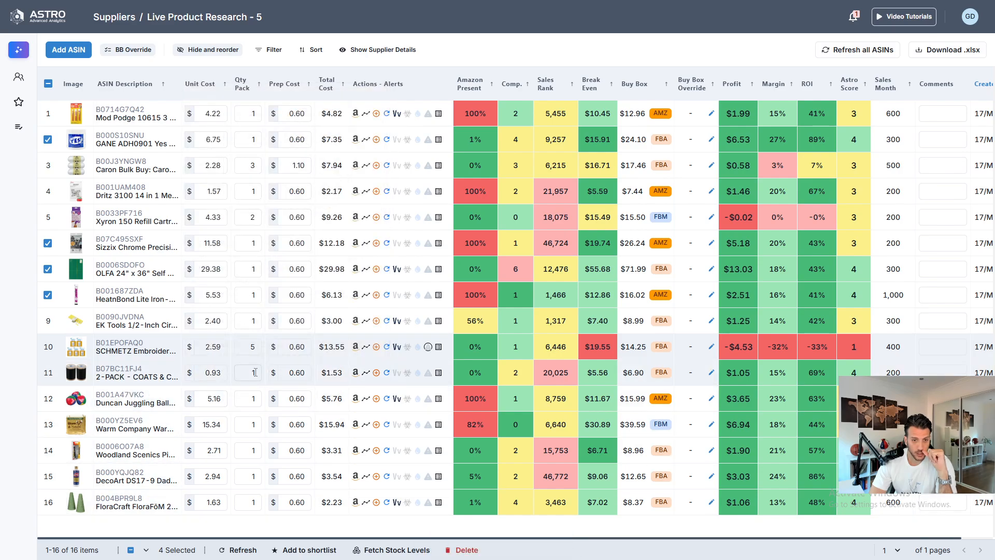
click(239, 375)
text(2)
key(Return)
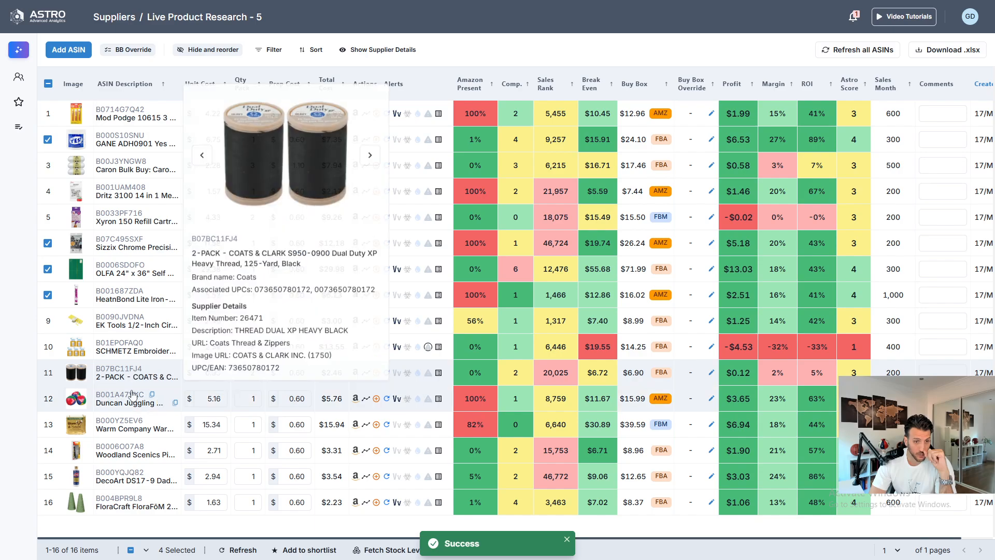
- Open the Duncan Juggling Balls details and compare buy box winners for the last 90 and 180 days
mouse_move(134, 395)
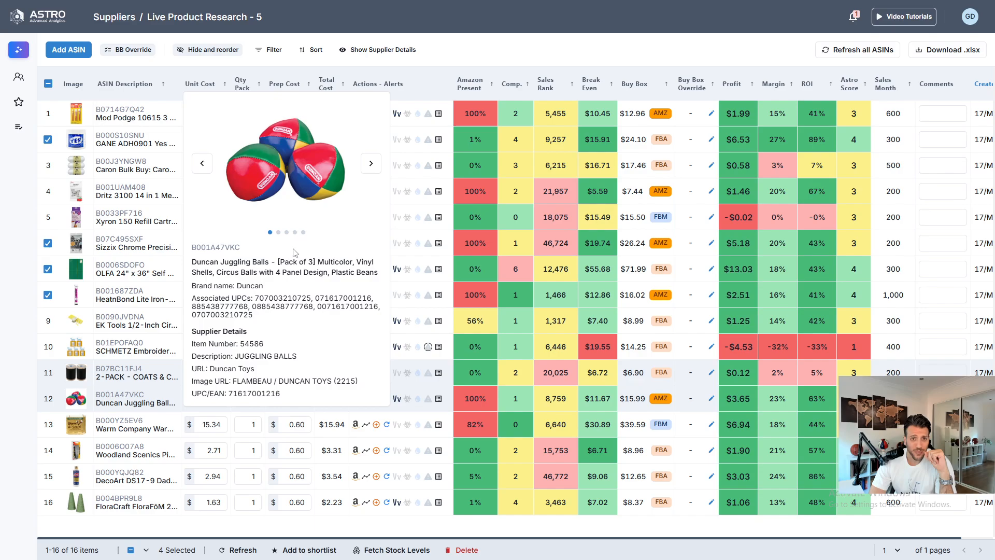
drag(293, 356, 239, 361)
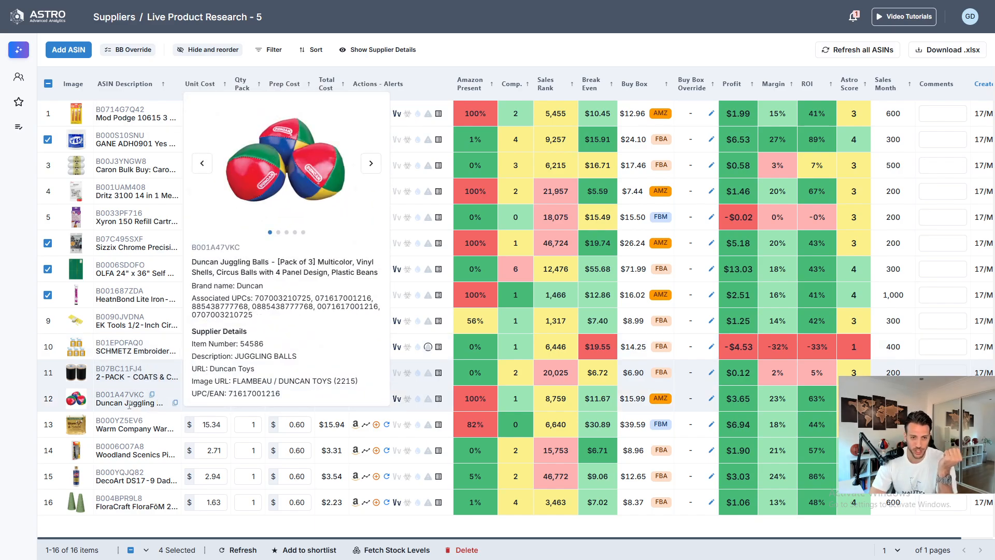
mouse_move(111, 399)
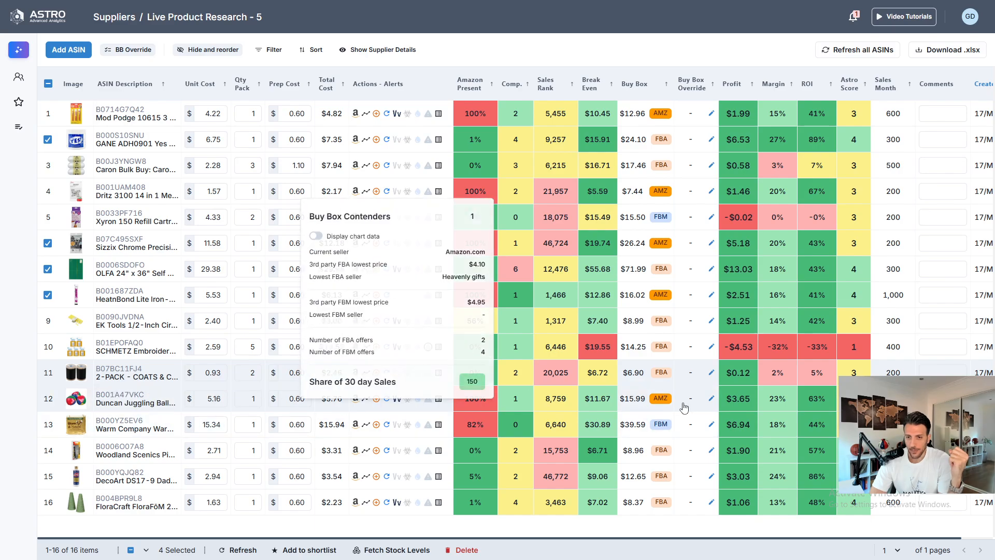
click(119, 403)
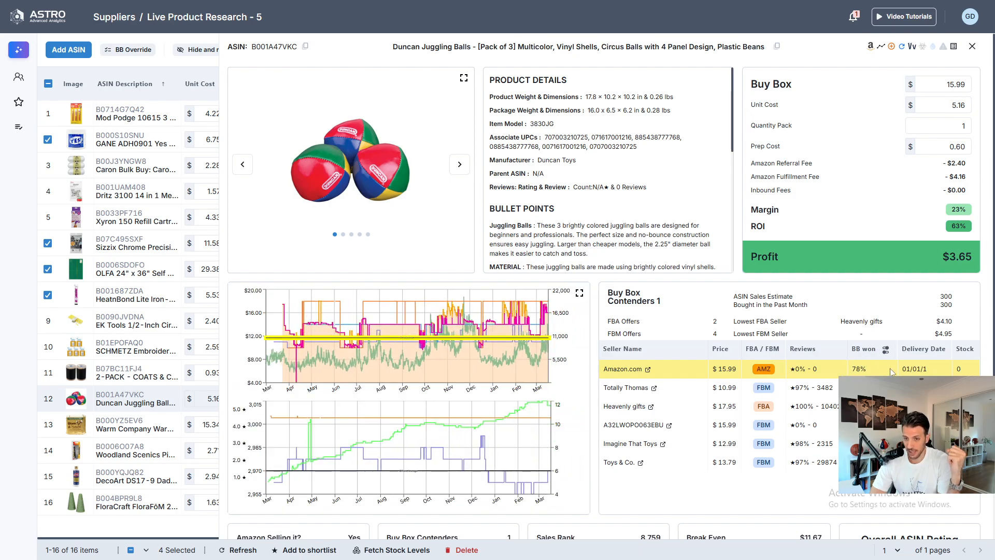
click(886, 351)
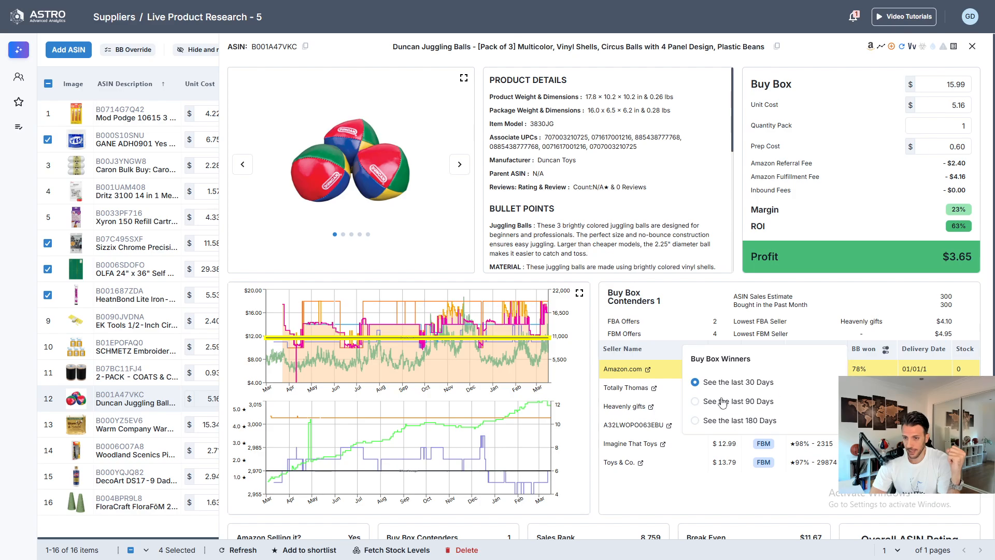
click(746, 406)
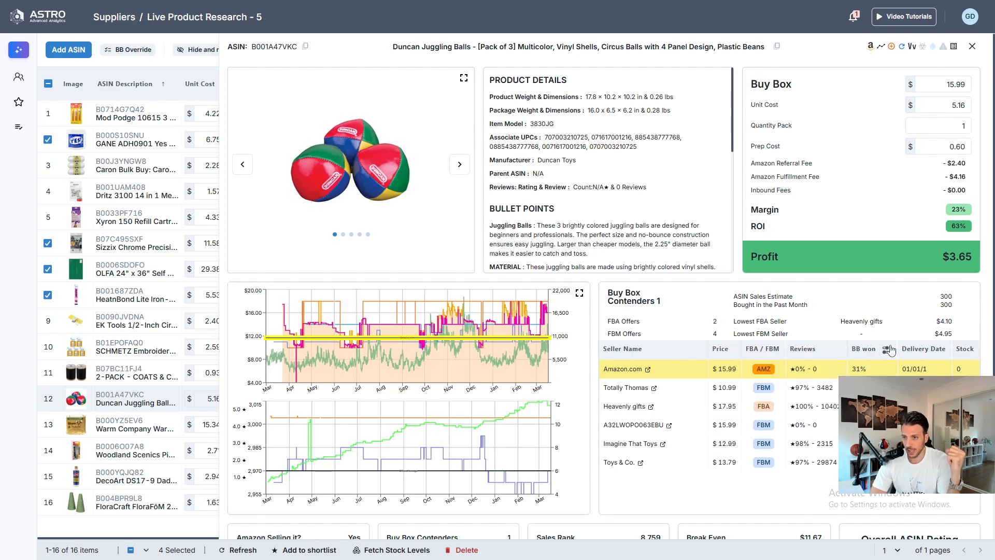
click(886, 350)
click(758, 421)
- Review the Duncan Juggling Balls' sales, break-even and overall ratings, then close the details
scroll(548, 281, down, 5)
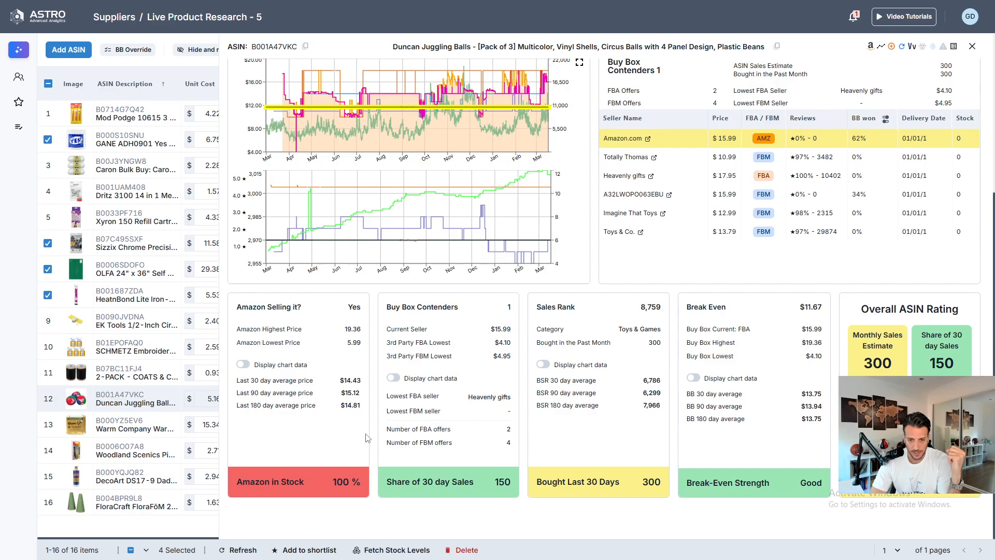
scroll(419, 388, up, 5)
scroll(442, 354, down, 5)
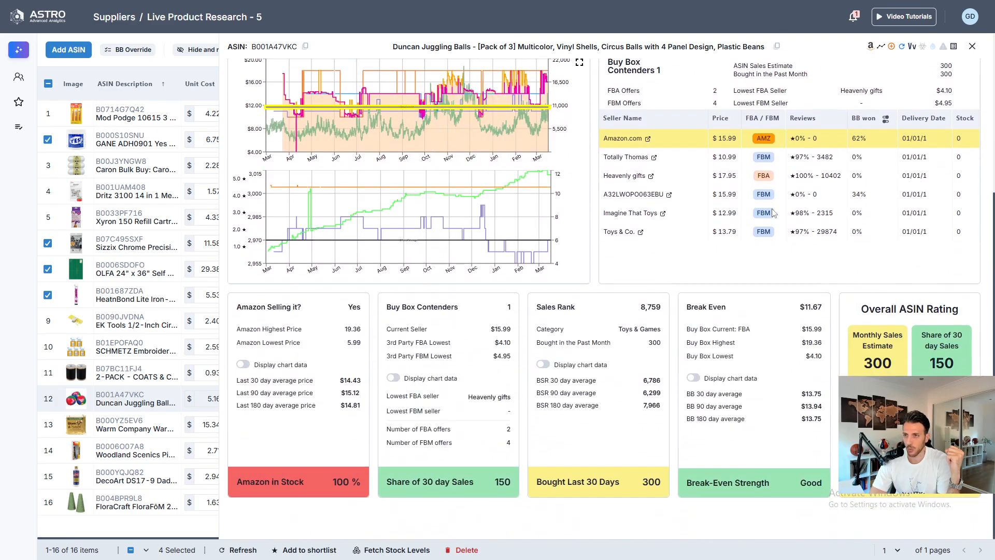
scroll(778, 212, up, 5)
click(972, 46)
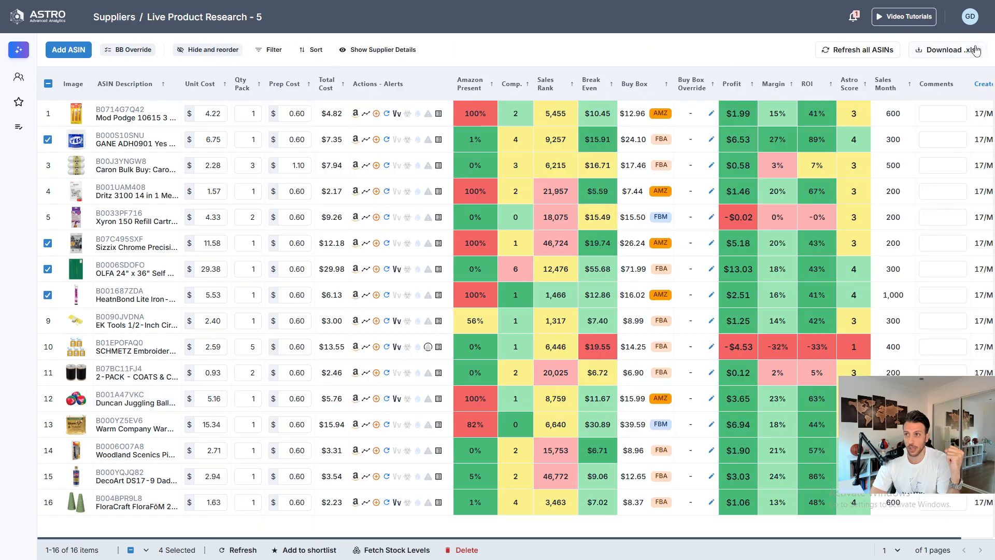
- Select the Duncan Juggling Balls product, then open the Warm Company cotton batting details showing buy box winners for the last 90 days
click(48, 399)
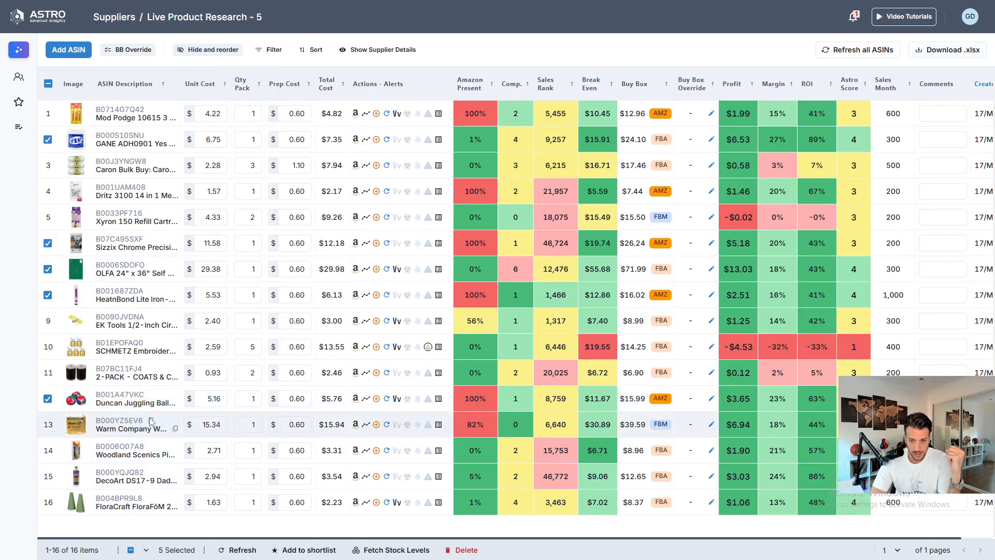
mouse_move(115, 428)
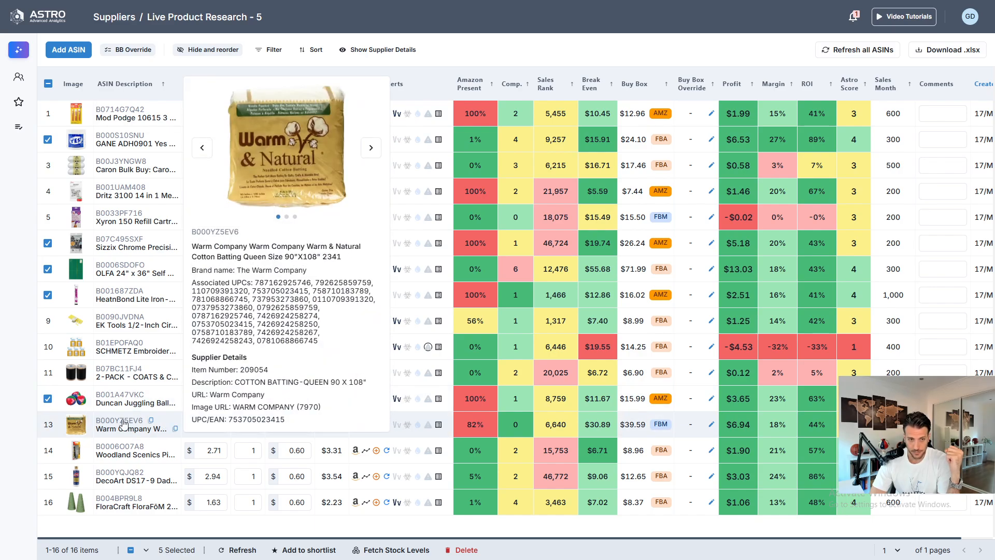
click(123, 423)
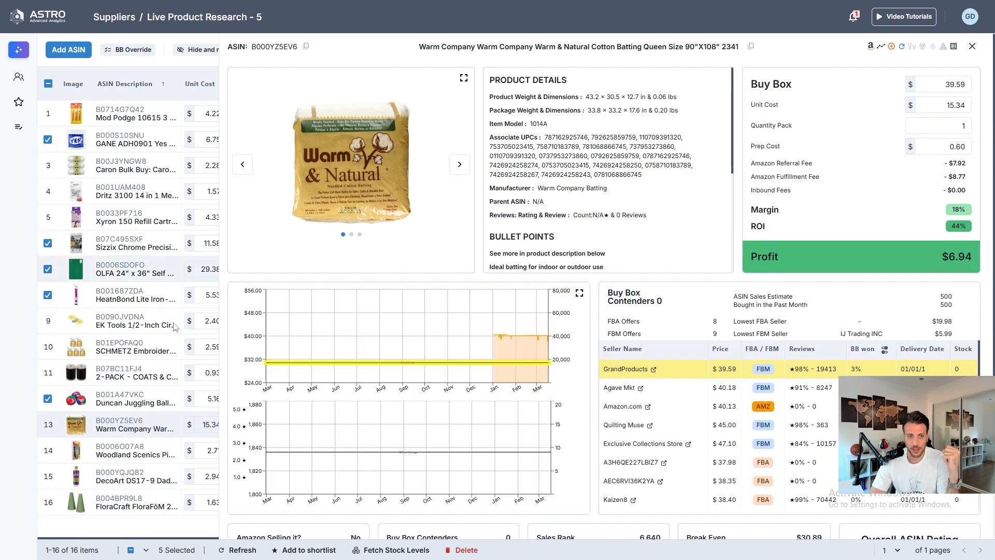
mouse_move(113, 423)
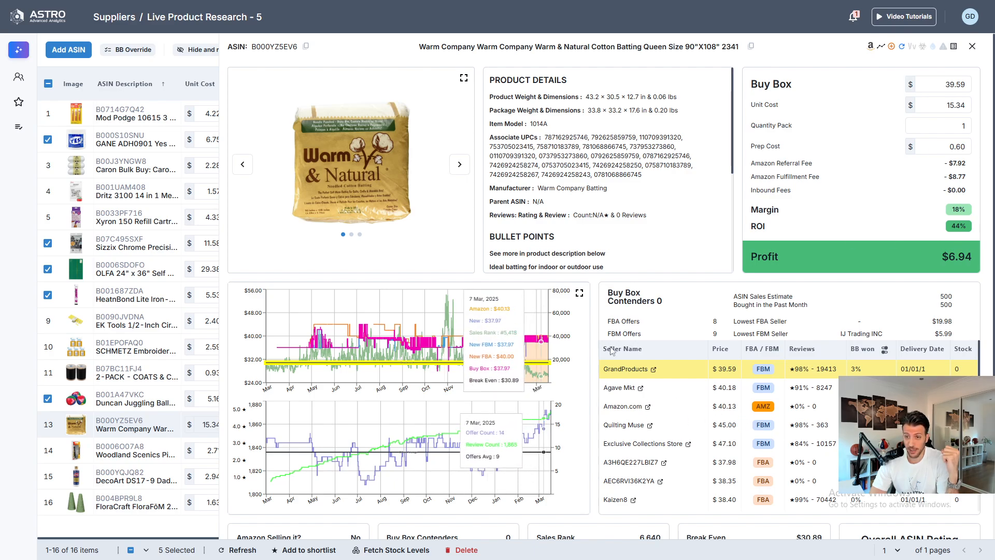
click(885, 351)
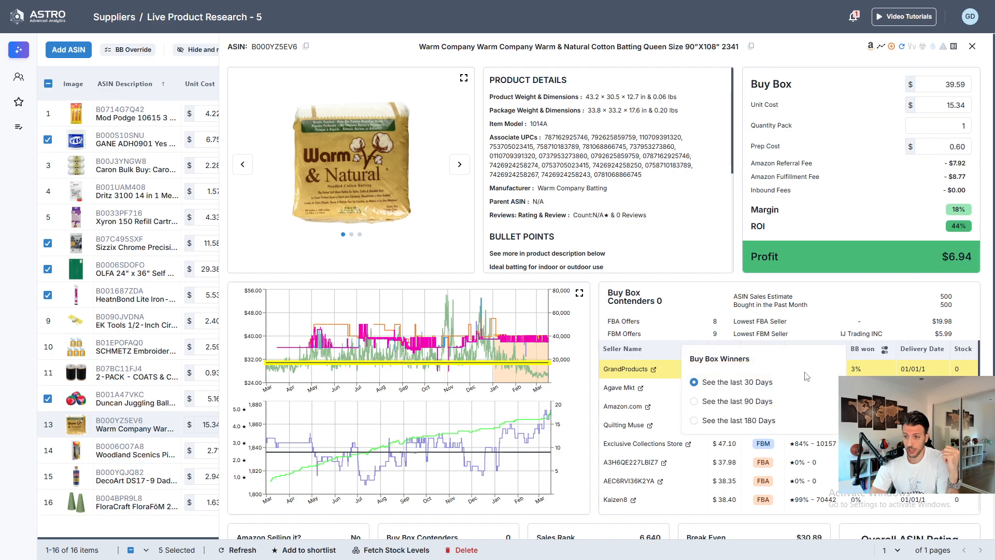
click(735, 405)
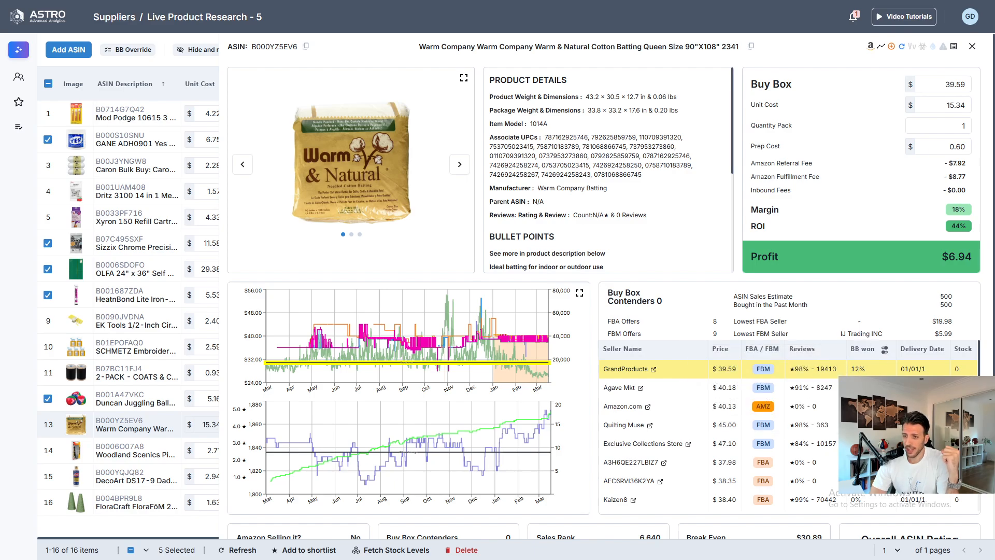
- Review the Warm Company batting's seller list, sales rank, break-even and overall ratings, then close the details
scroll(778, 358, down, 6)
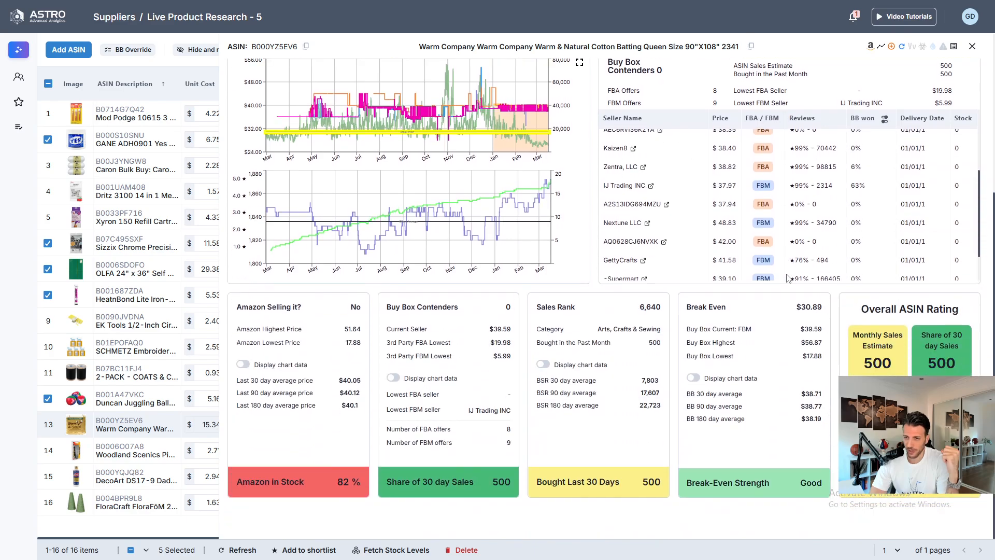
scroll(835, 278, up, 3)
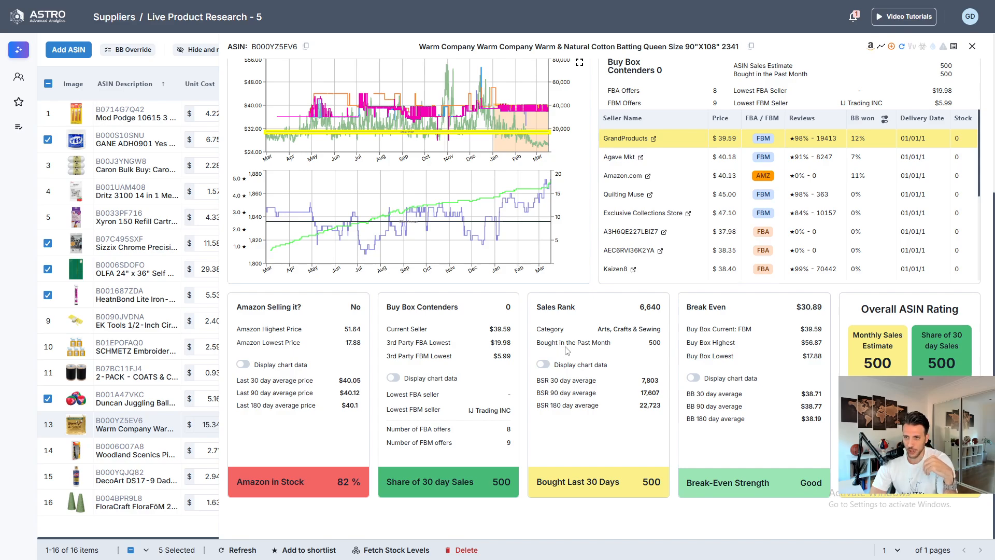
scroll(798, 205, down, 3)
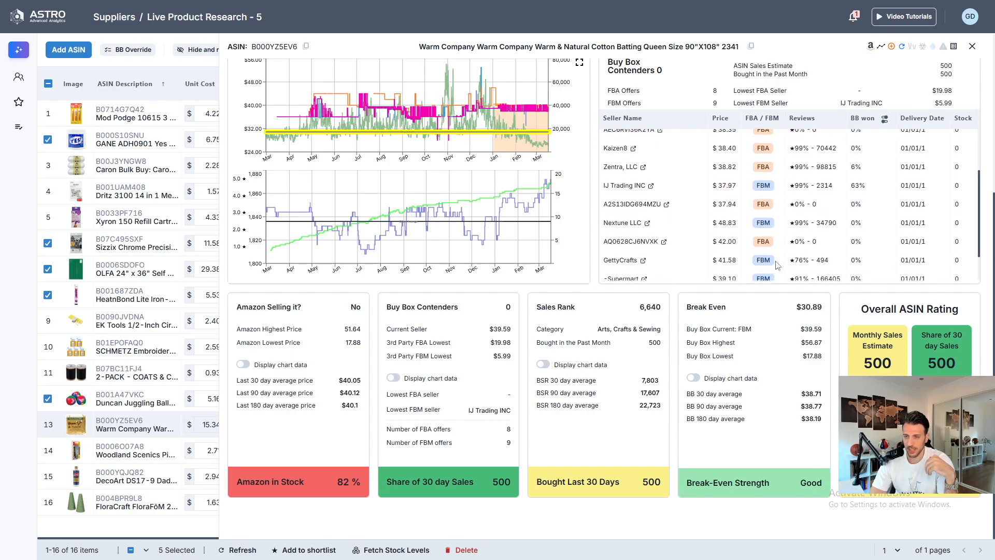
scroll(778, 266, up, 3)
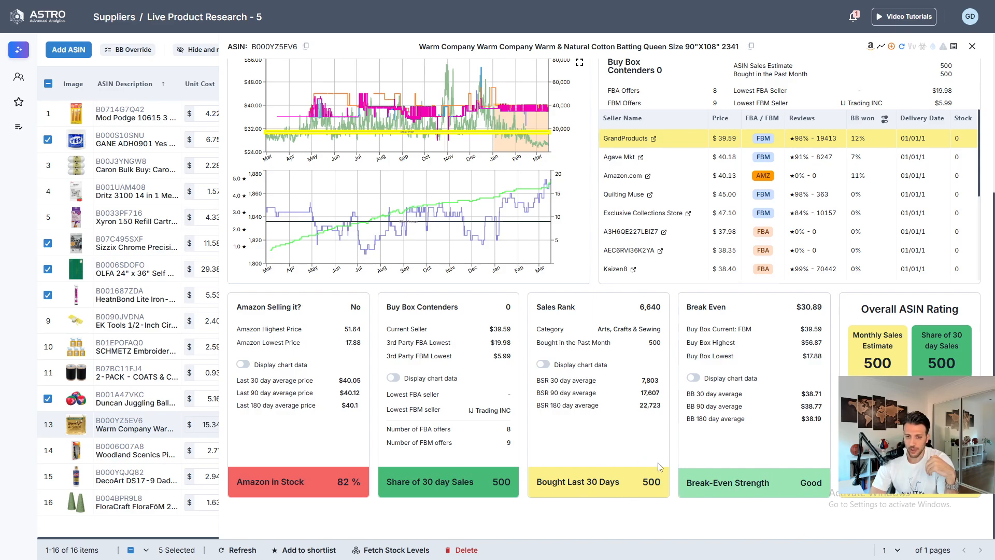
scroll(426, 463, up, 4)
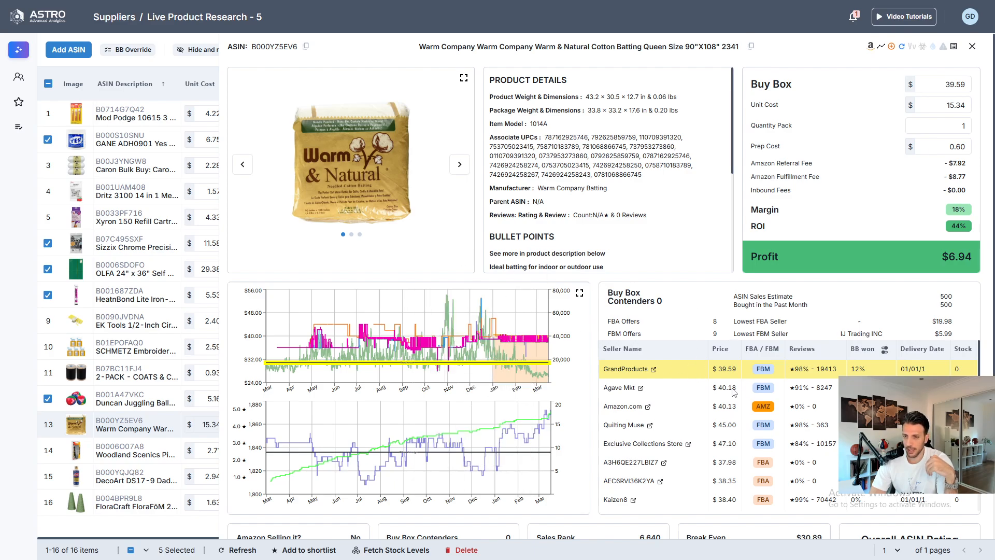
scroll(350, 445, down, 4)
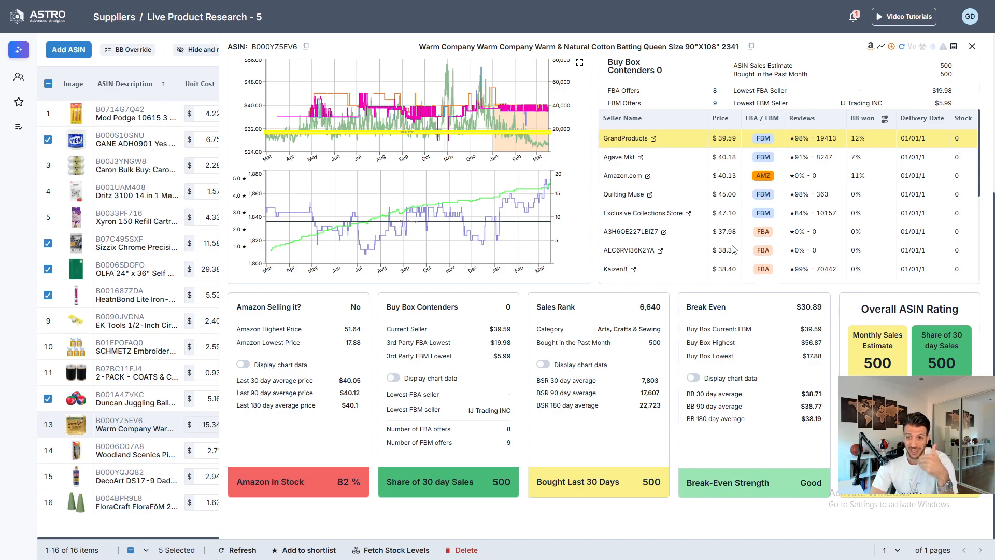
scroll(731, 248, up, 4)
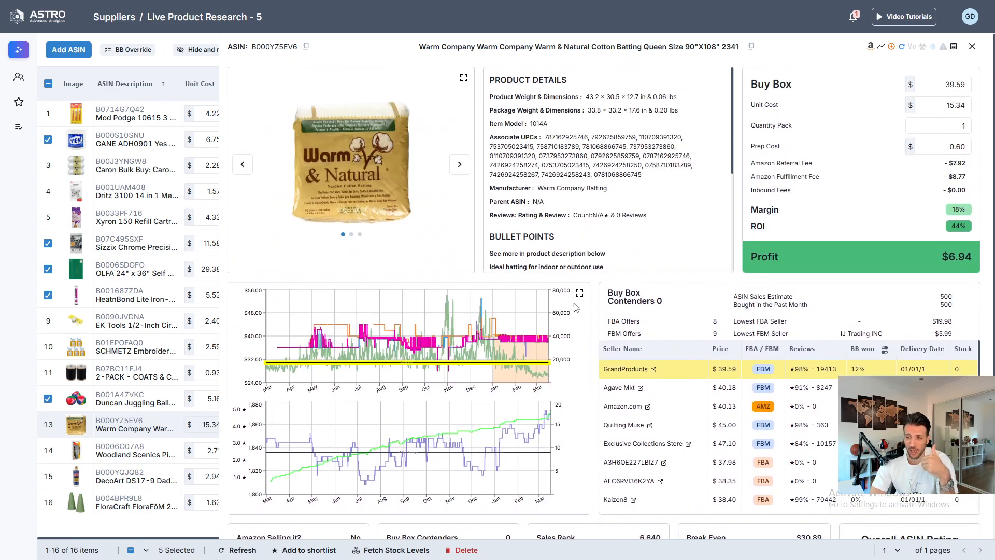
scroll(596, 319, down, 4)
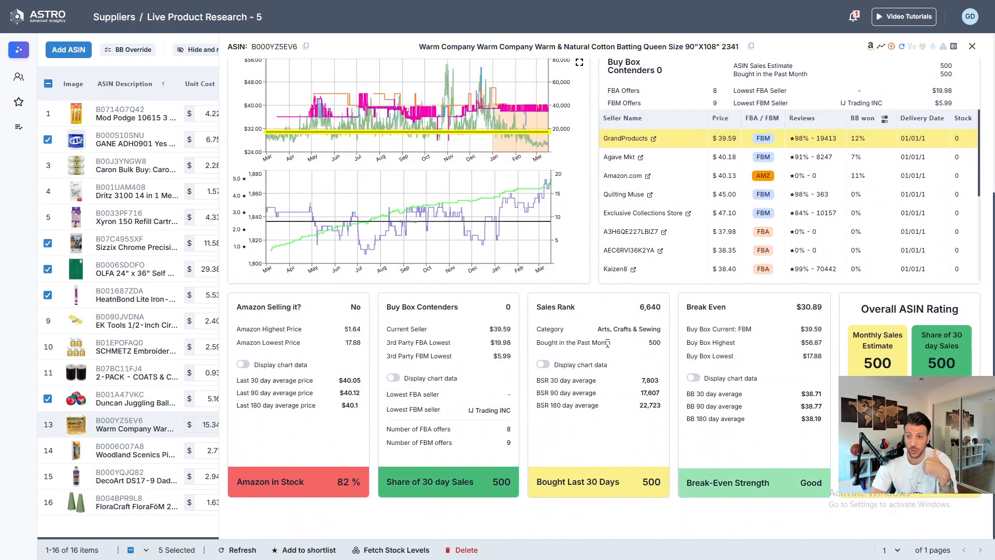
scroll(920, 139, up, 4)
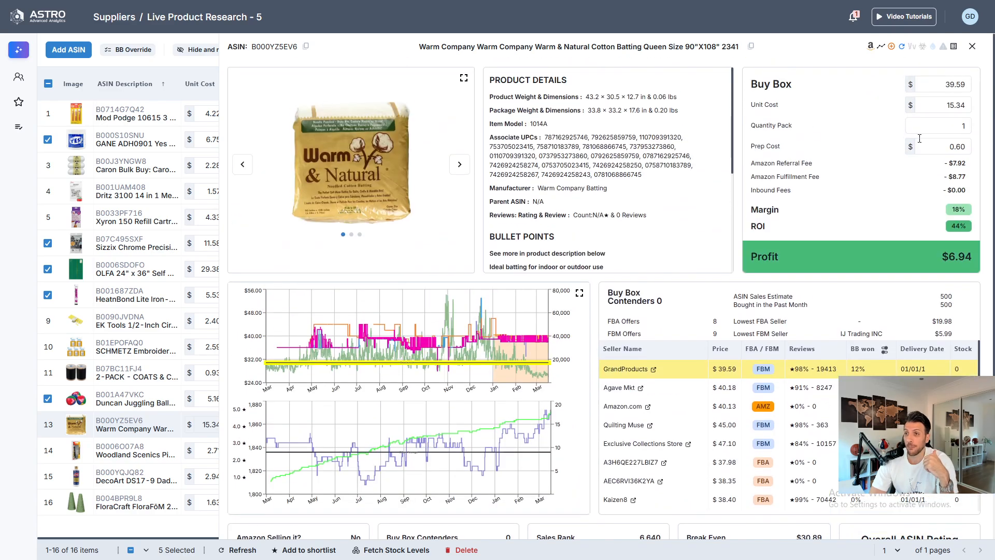
click(972, 46)
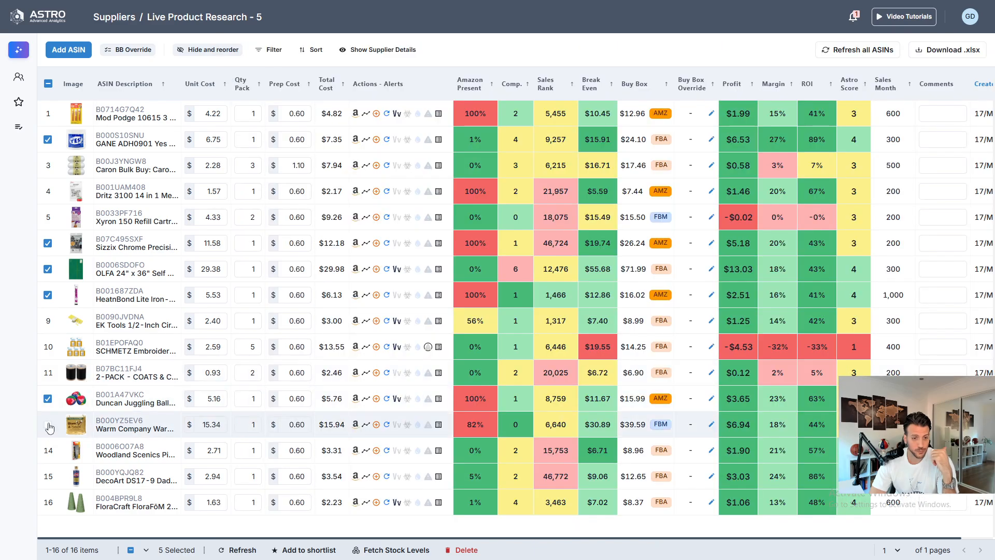
- Select the Warm Company batting product and open the Woodland Scenics Pine Car Derby Weights details
click(48, 425)
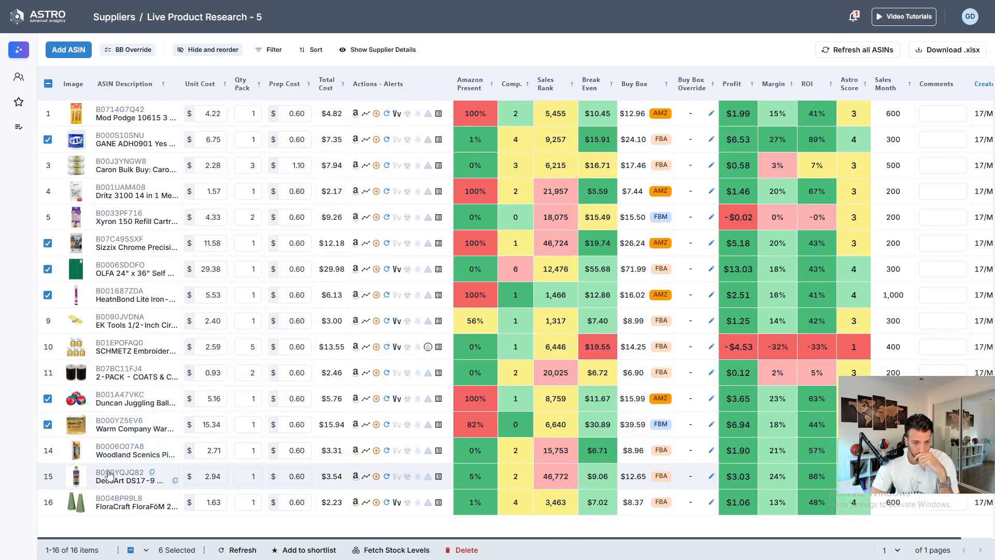
mouse_move(123, 453)
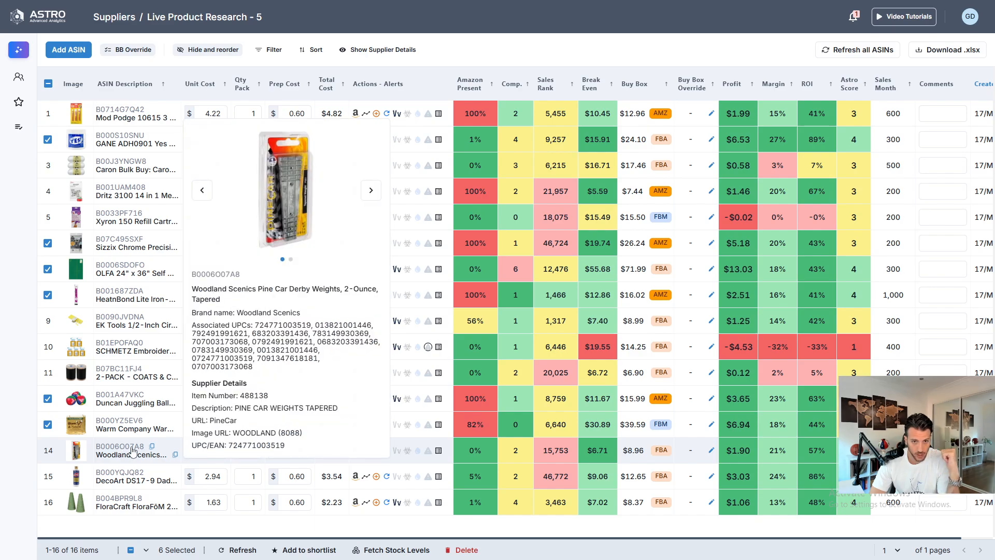
click(133, 452)
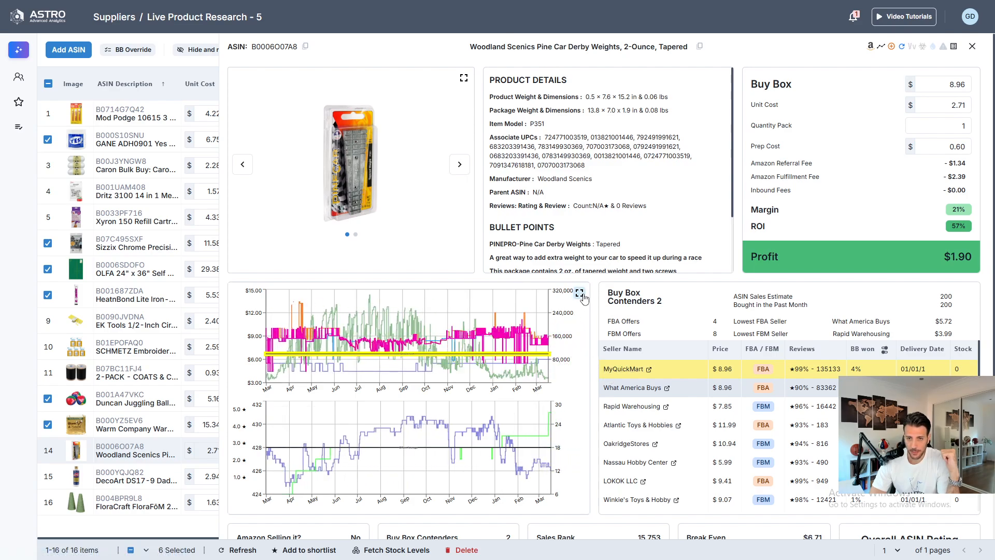
- Expand the Woodland Scenics price history chart to full screen, zoom into the last few months, then close it
click(579, 294)
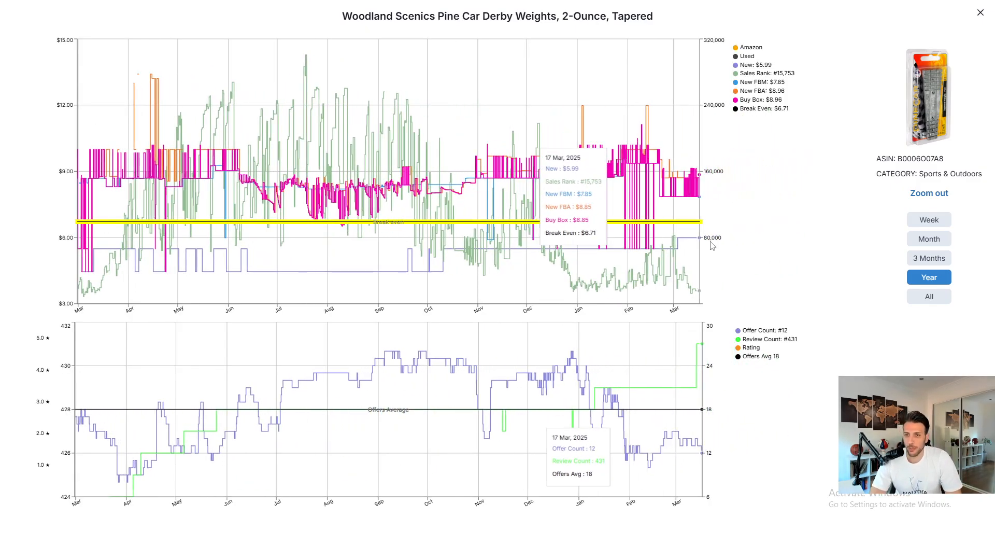
drag(697, 249, 467, 285)
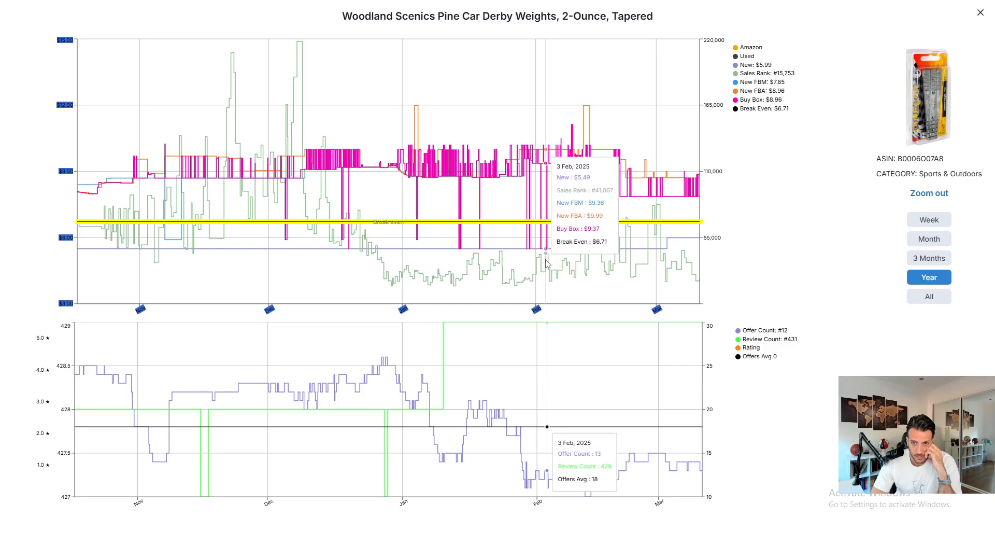
click(138, 115)
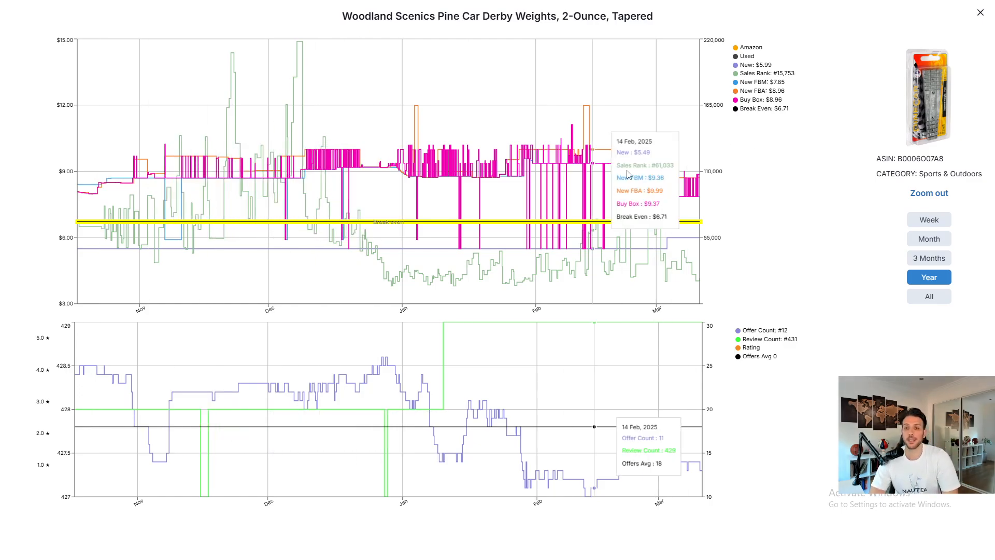
click(980, 13)
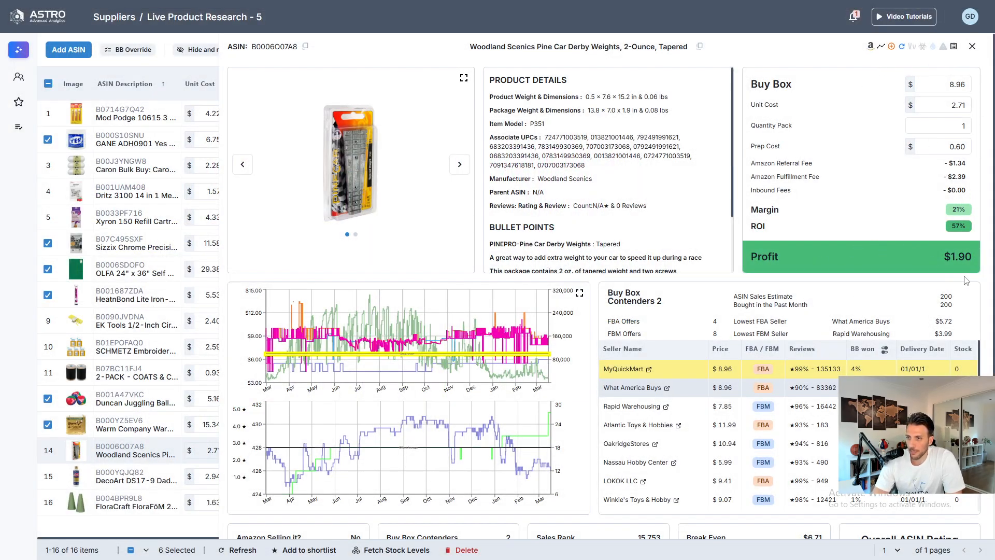
- Review the Woodland Scenics weights' profit, seller list, sales rank and break-even, then close the details
drag(954, 212, 957, 247)
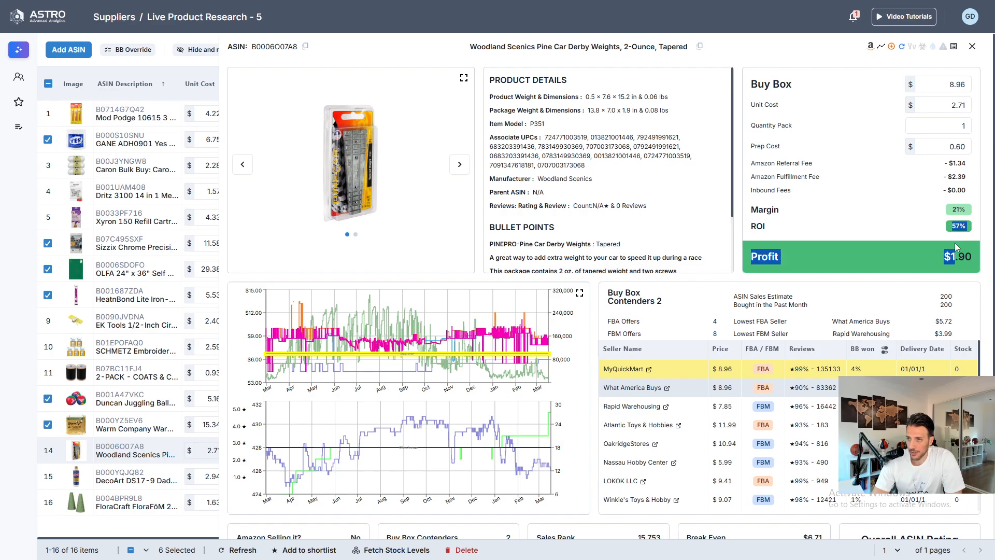
click(875, 222)
scroll(577, 355, down, 5)
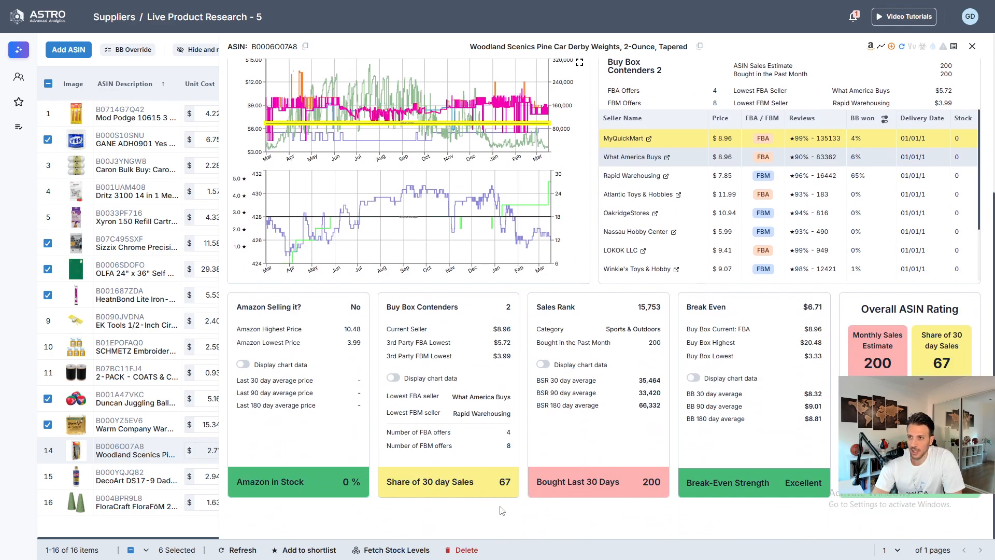
scroll(883, 250, up, 3)
scroll(717, 377, down, 3)
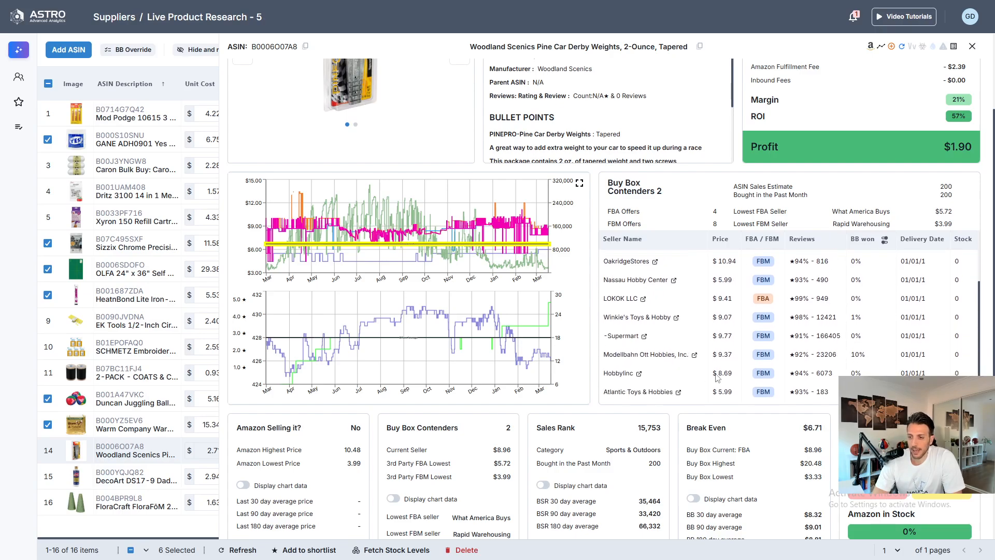
scroll(693, 431, down, 3)
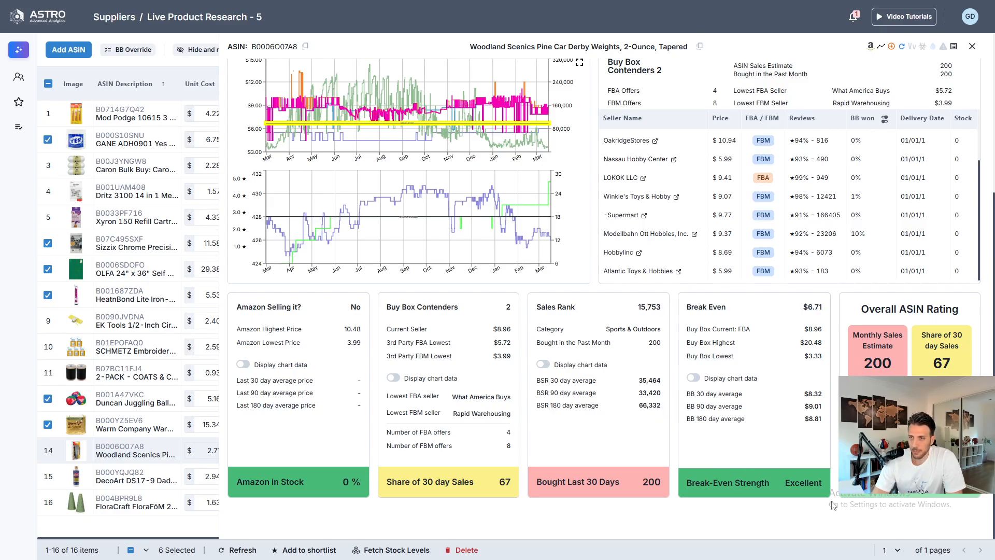
drag(992, 243, 991, 84)
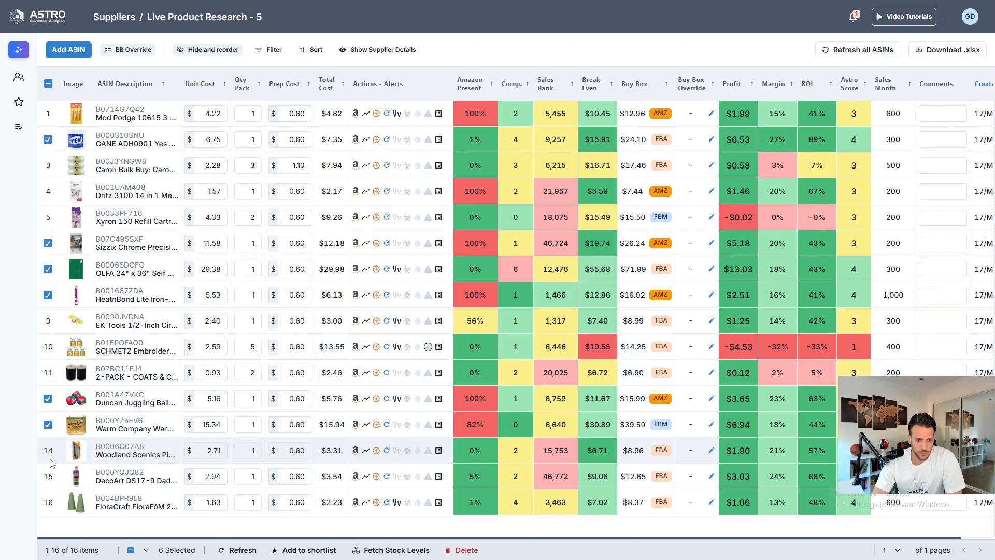
- Select the Woodland Scenics weights product and open the DecoArt Multi Purpose Acrylic Primer & Sealer details
click(48, 450)
mouse_move(125, 480)
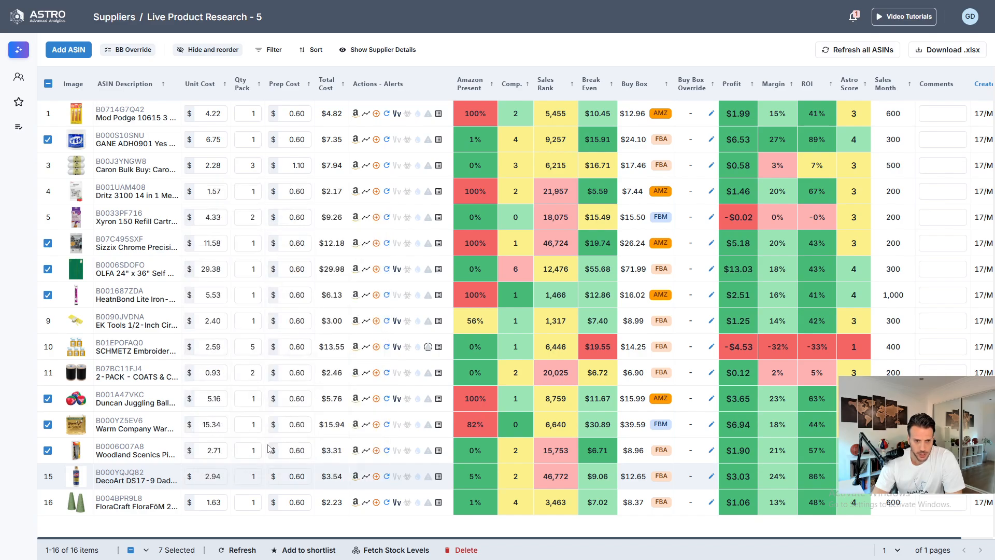
click(126, 476)
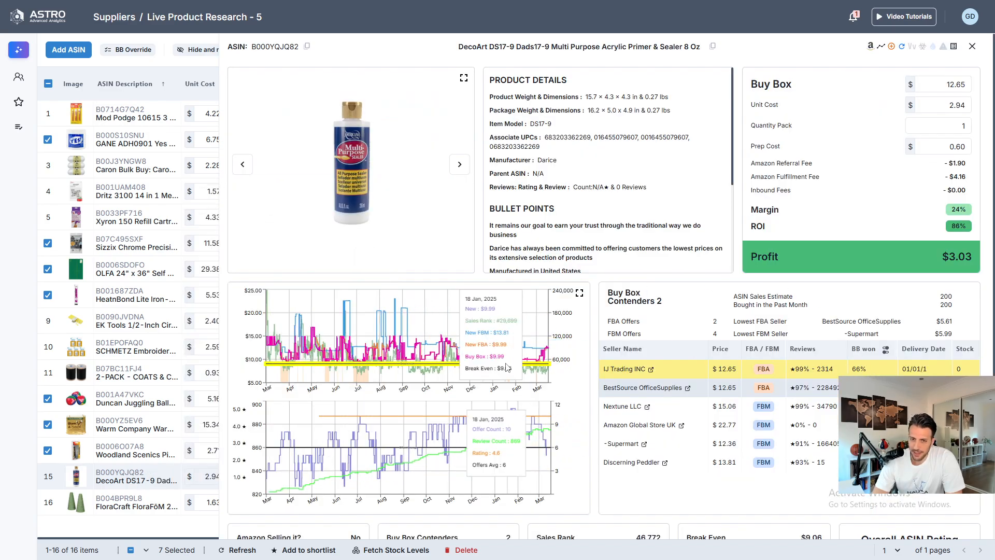
- Review the DecoArt primer's stats, zoom its price chart into recent months, and expand the chart to full screen
scroll(785, 482, down, 5)
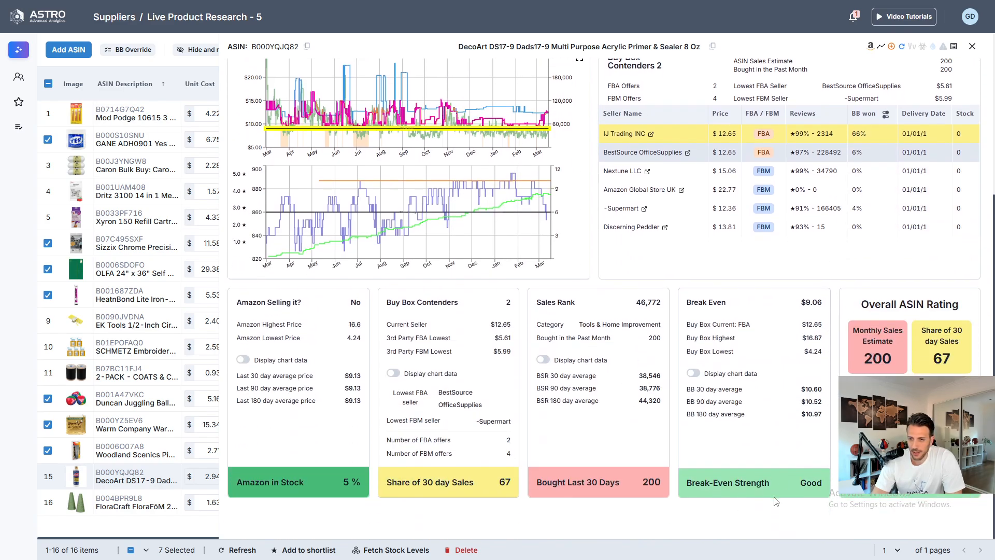
scroll(515, 340, up, 5)
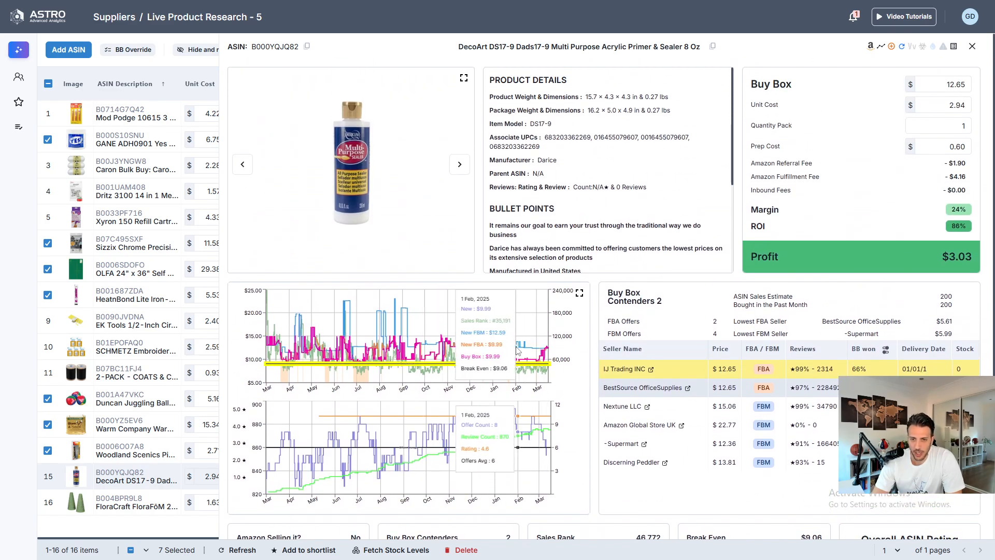
drag(433, 352, 548, 360)
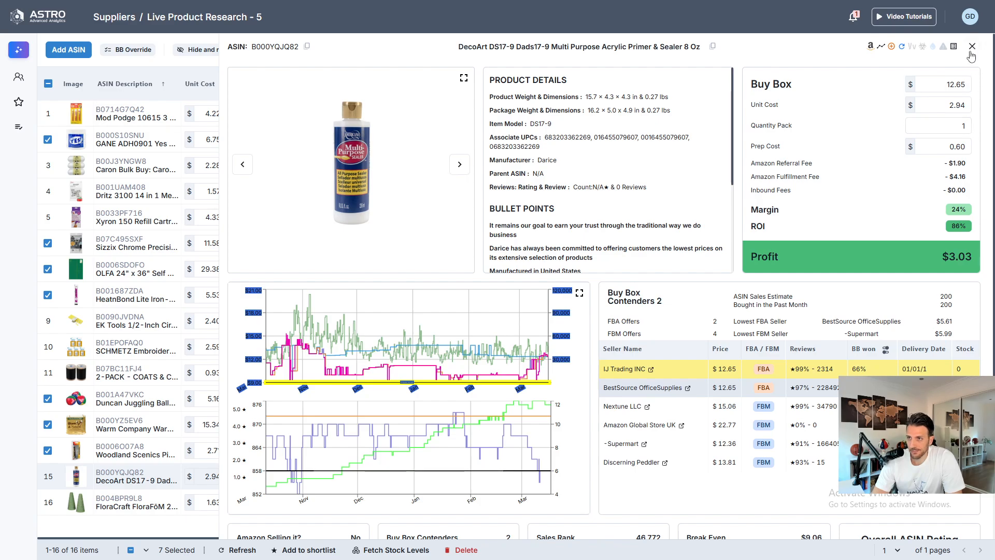
click(950, 228)
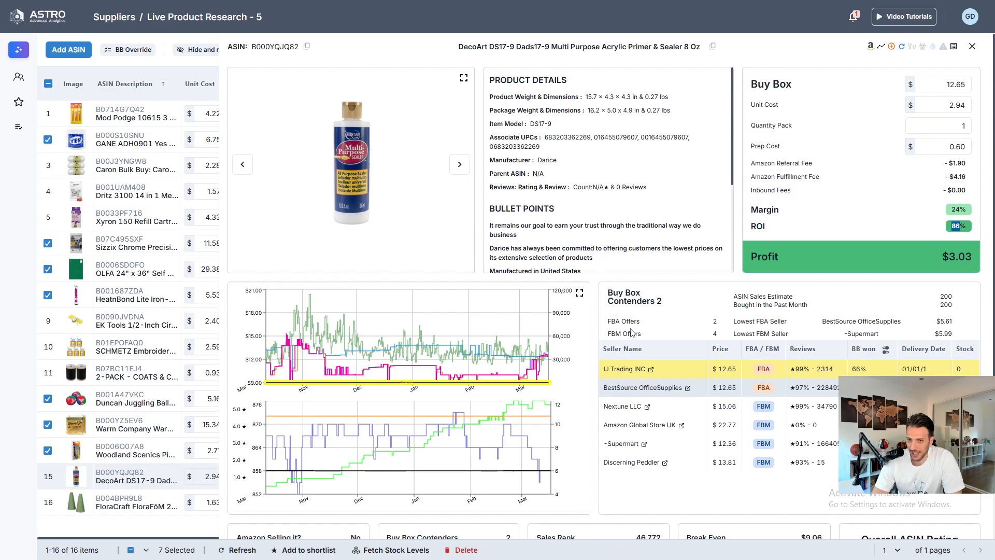
click(579, 293)
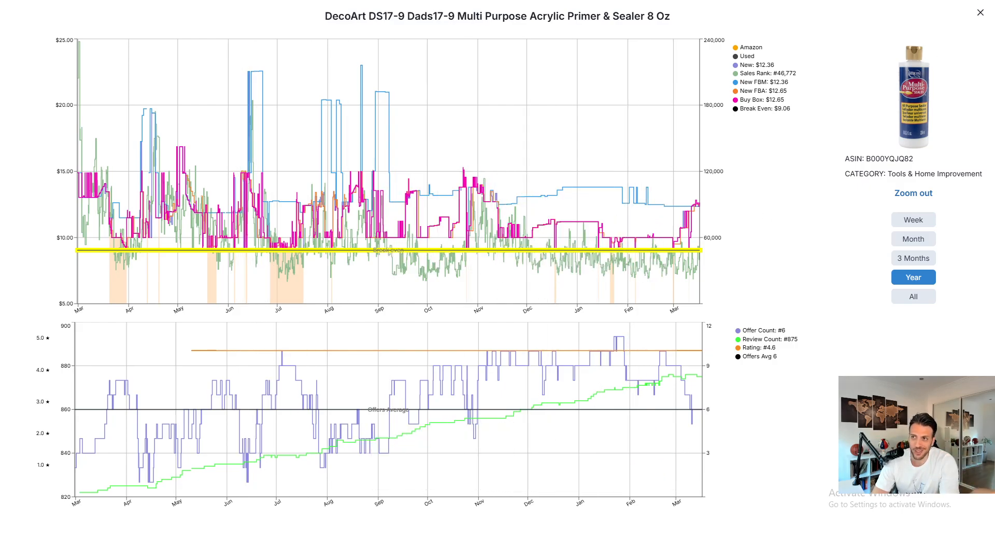
- Close the full-screen chart and compare the DecoArt primer's Buy Box win shares over 90 and 180 days, returning to 30 days
click(981, 13)
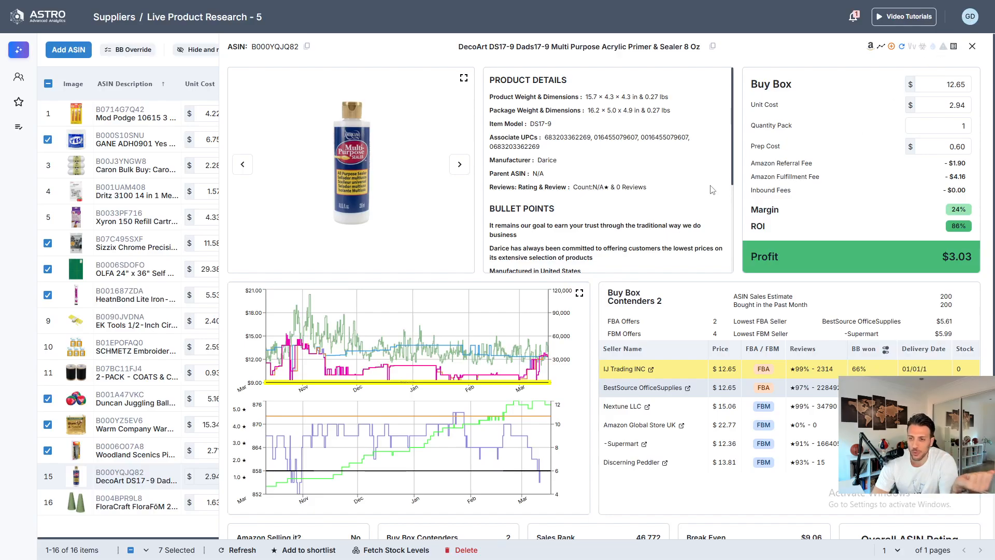
scroll(711, 190, down, 3)
scroll(769, 391, down, 2)
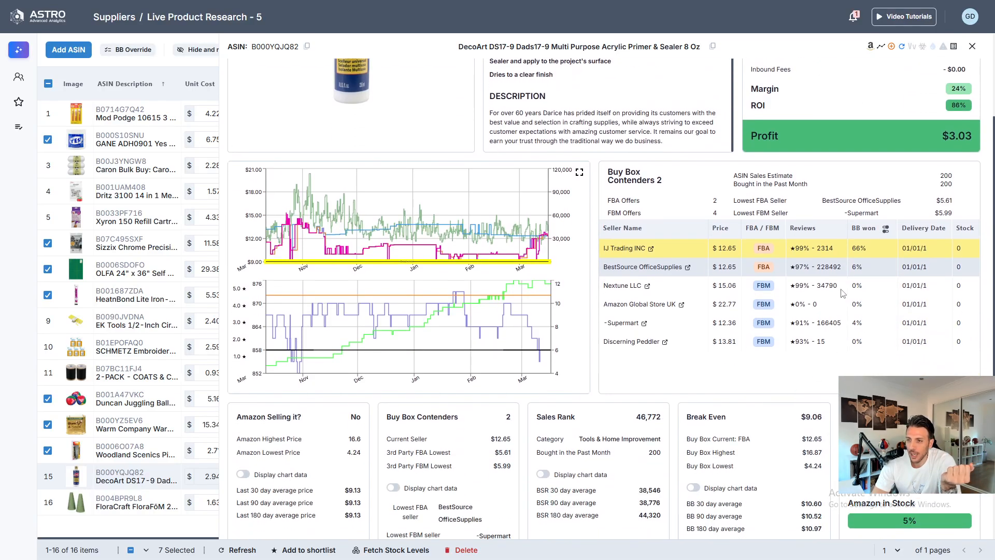
click(885, 232)
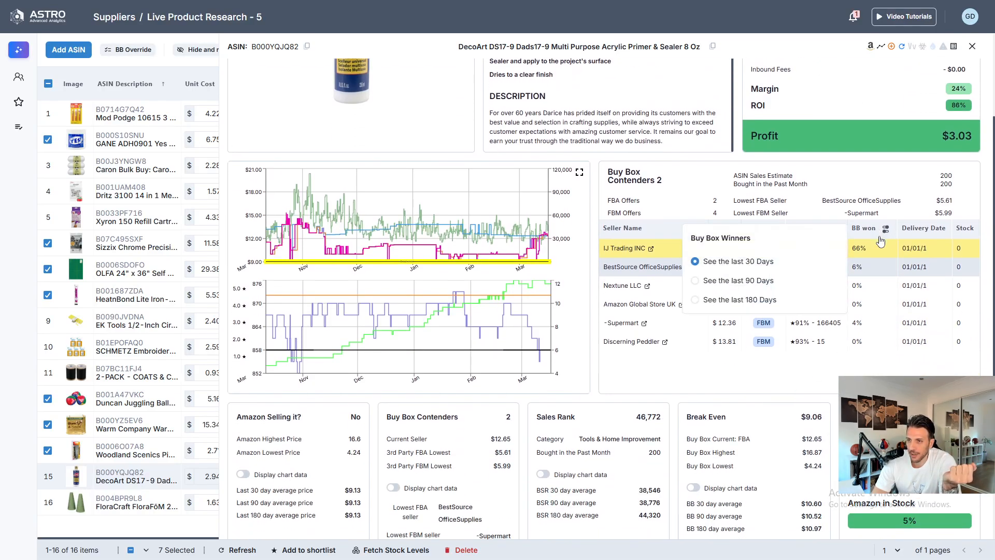
click(739, 280)
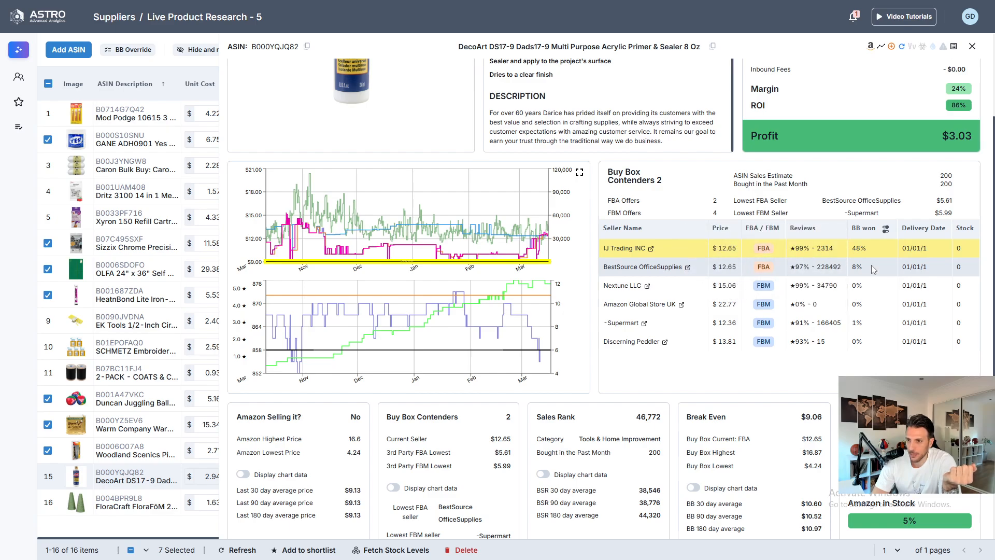
click(886, 231)
click(738, 300)
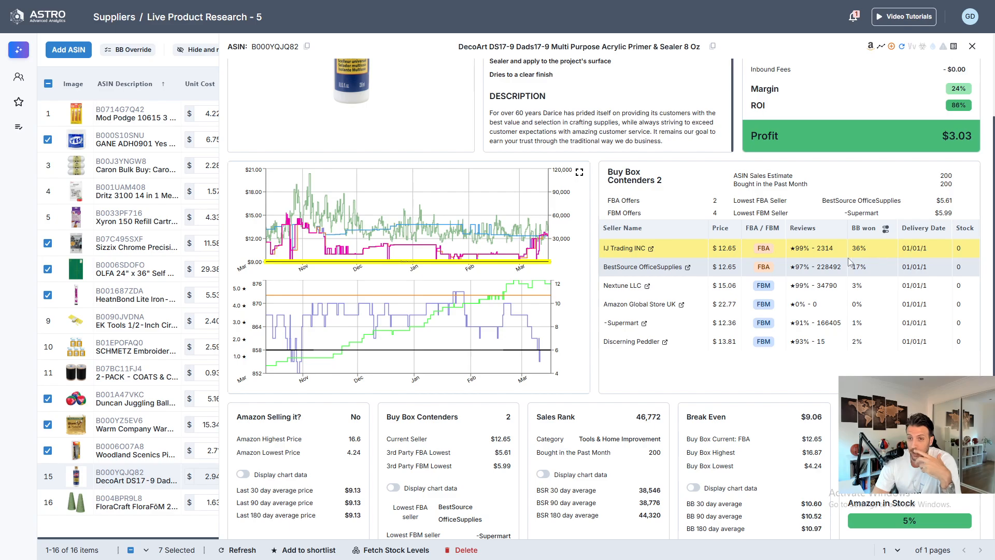
click(886, 228)
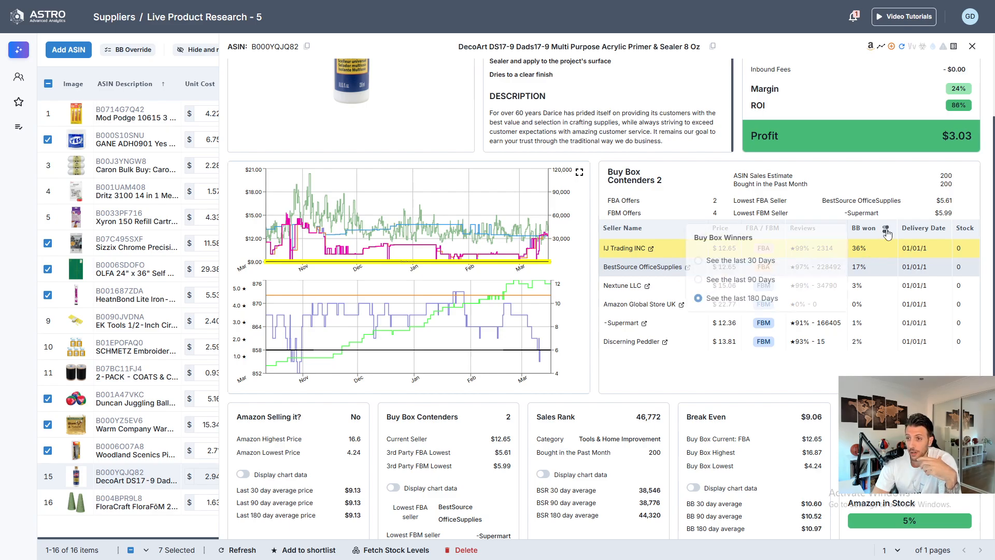
click(696, 262)
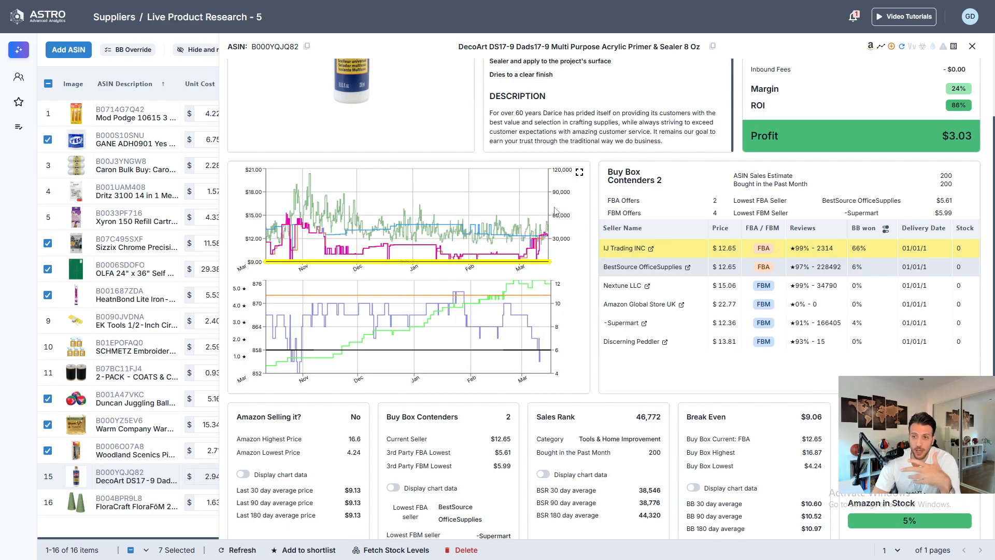
- Review the DecoArt primer's summary cards and overall ASIN rating, then close the product details
scroll(579, 302, down, 2)
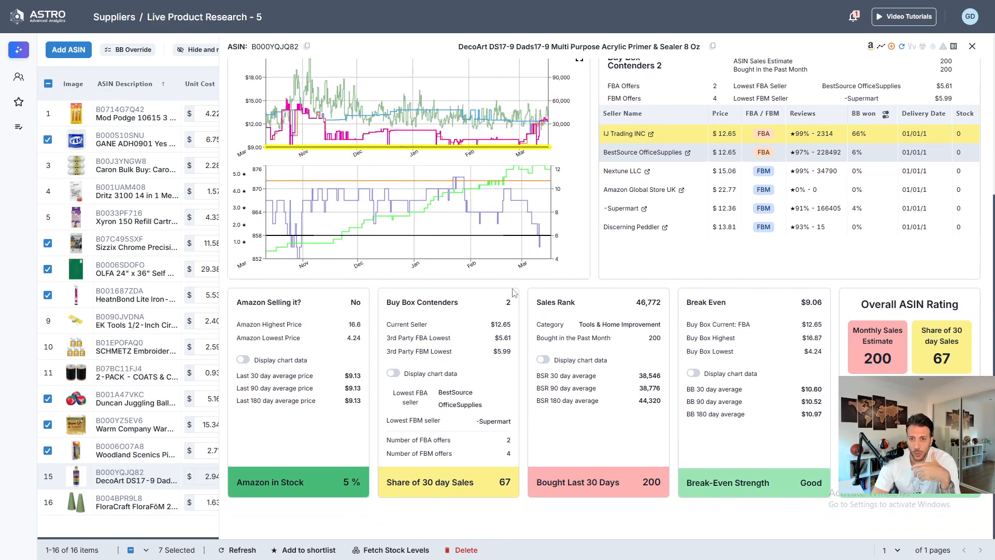
scroll(590, 360, up, 4)
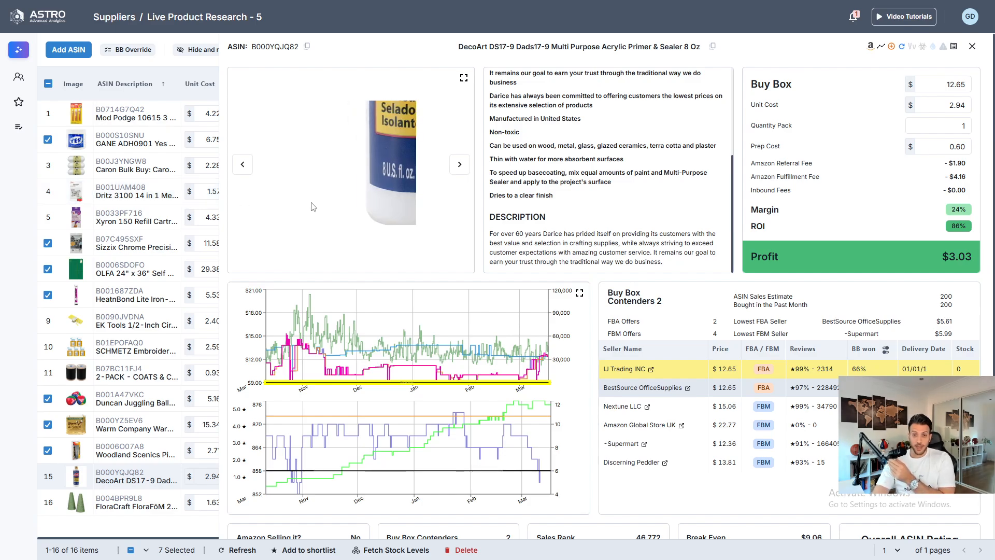
scroll(569, 413, down, 5)
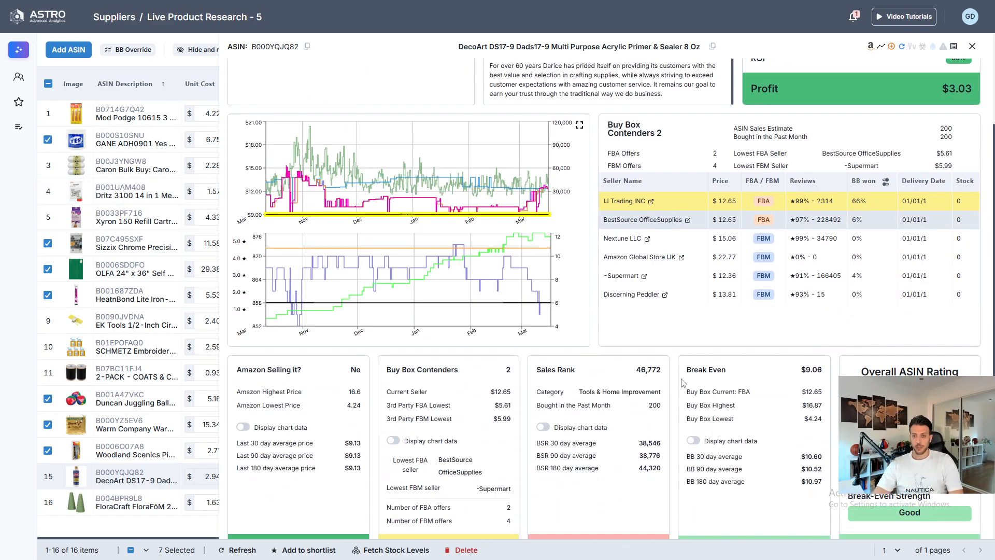
click(973, 46)
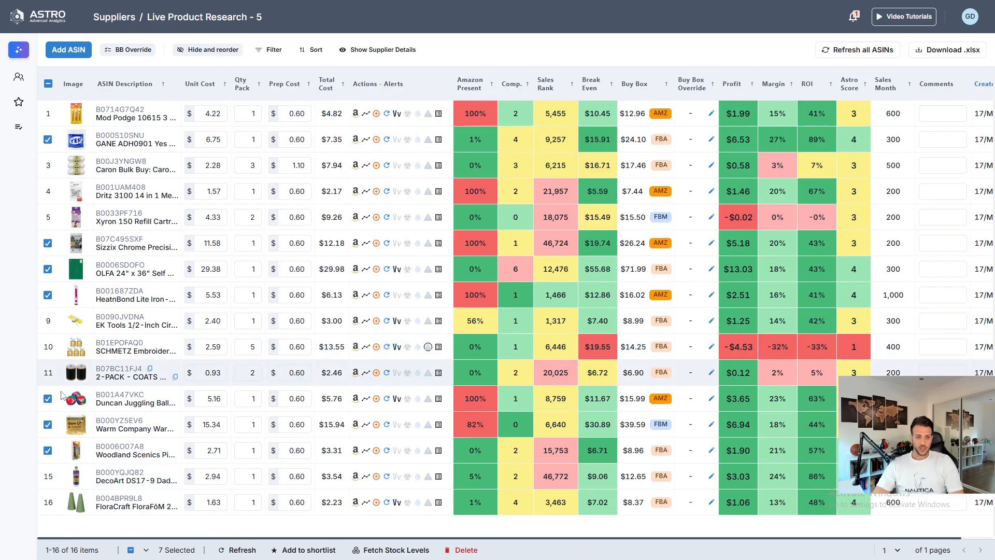
- Select the DecoArt primer product and open the FloraCraft FloraFōM 2 Piece Cone details
click(47, 482)
mouse_move(122, 505)
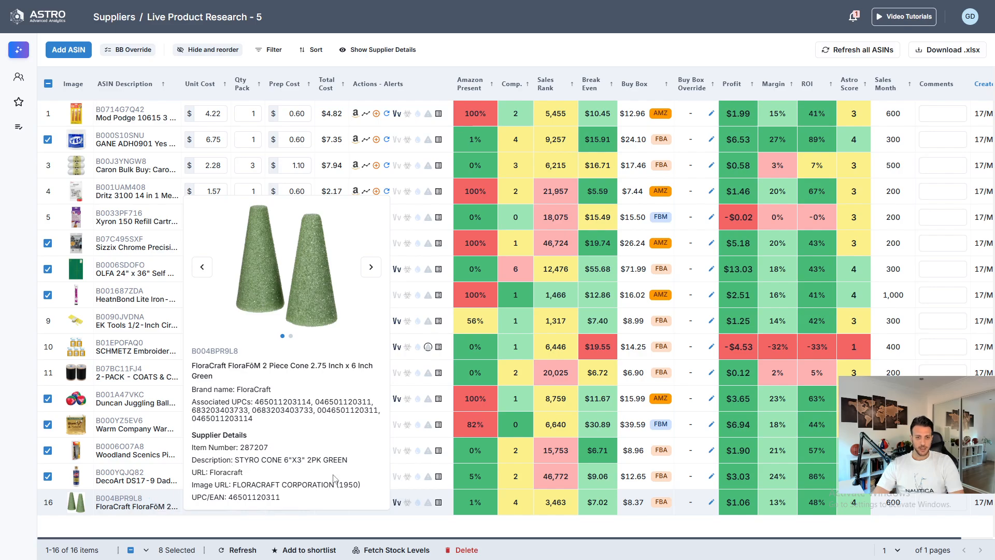
drag(346, 464, 230, 463)
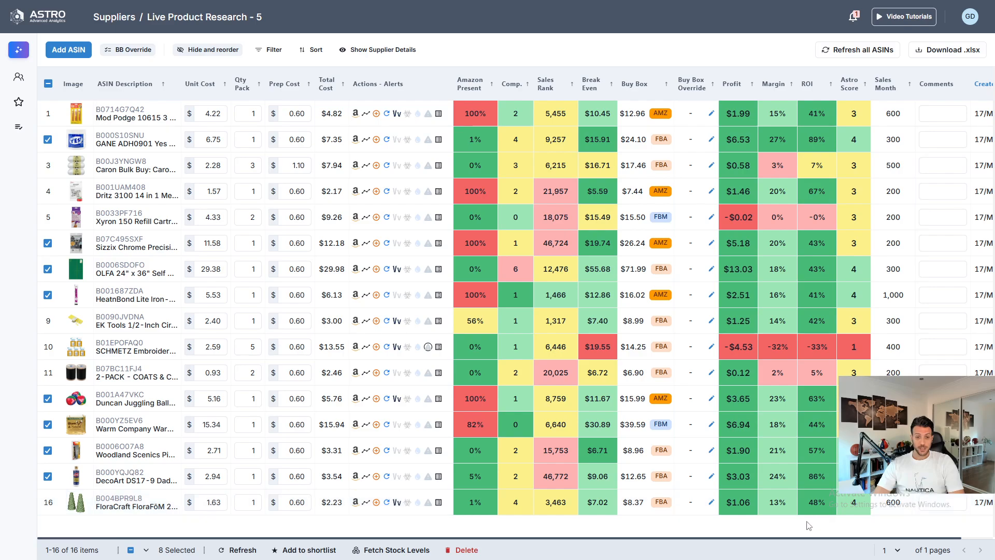
click(120, 501)
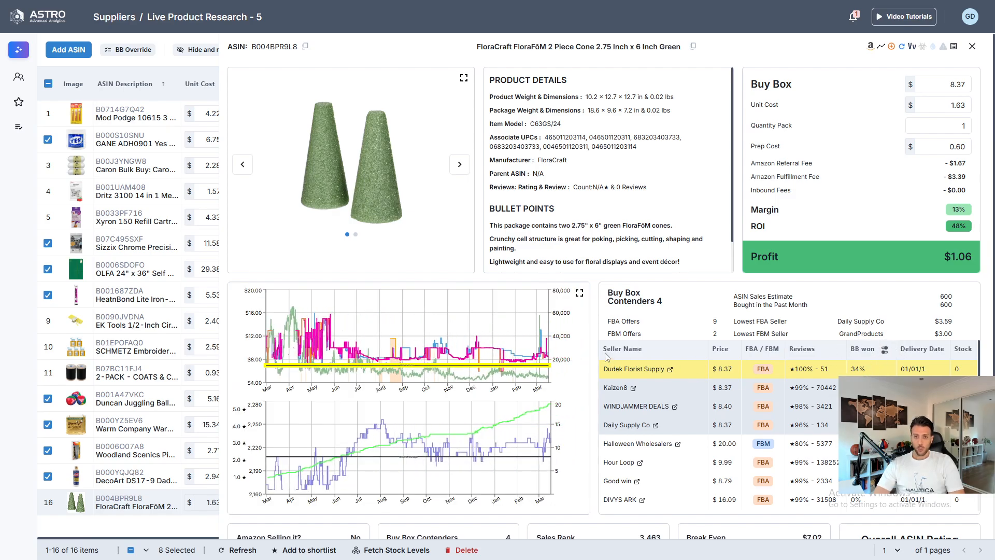
- Show the FloraCraft cones' Buy Box win shares for the last 90 days and review its sellers and stats
click(886, 350)
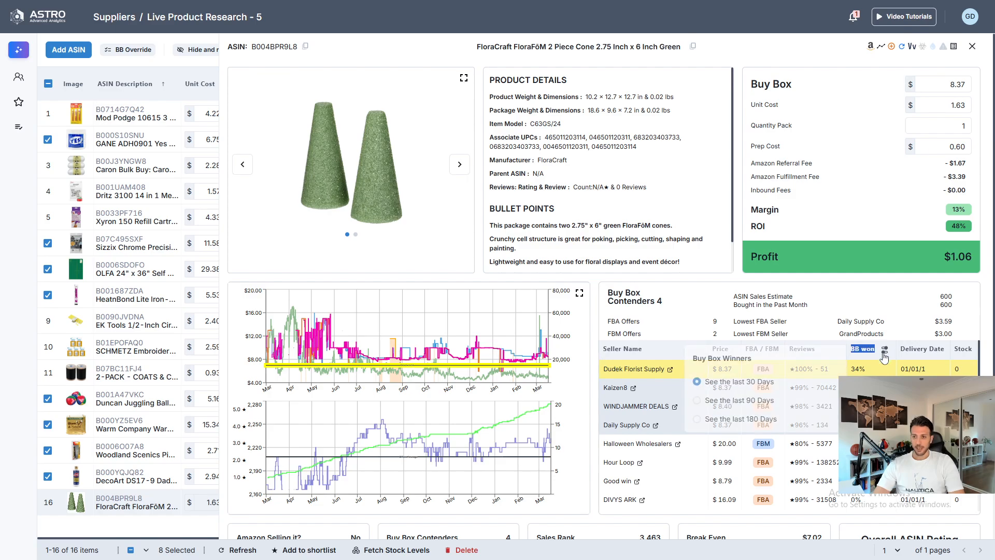
click(717, 404)
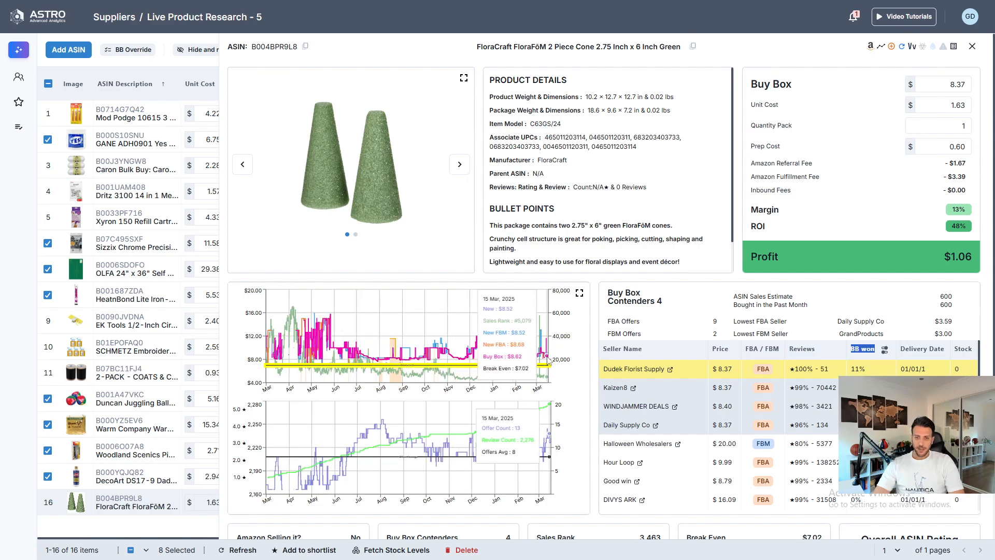
scroll(660, 311, down, 1)
scroll(774, 471, down, 4)
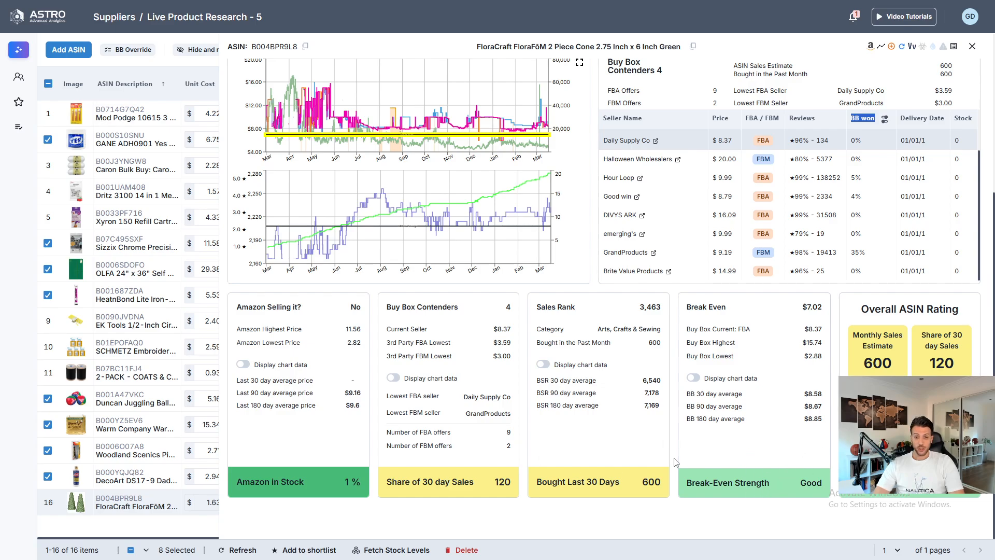
scroll(565, 492, up, 4)
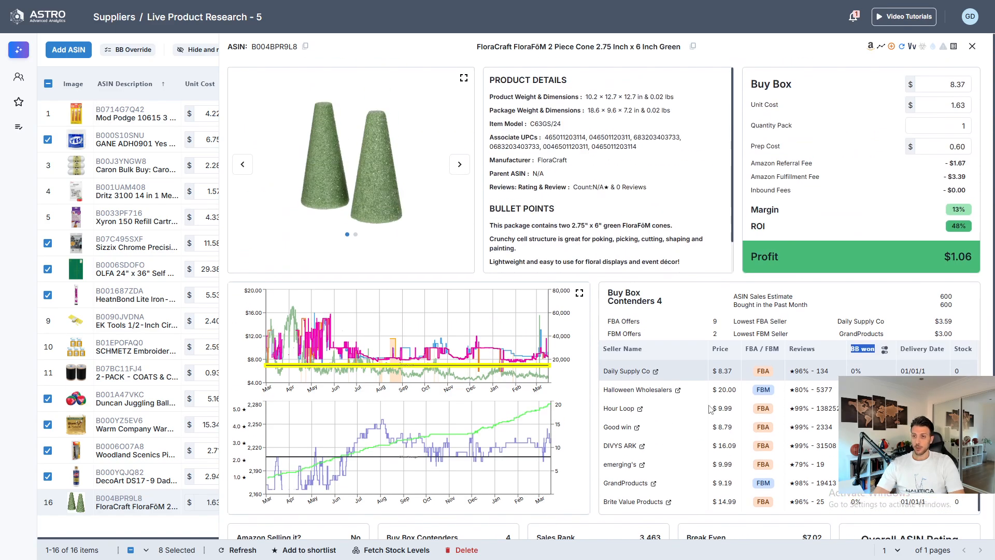
scroll(565, 493, down, 4)
scroll(620, 505, up, 3)
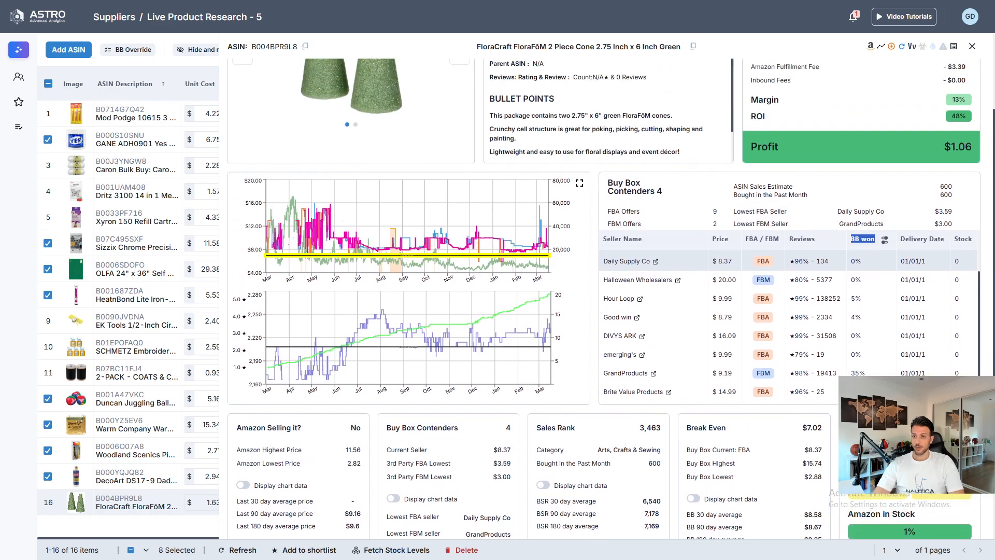
scroll(836, 410, up, 1)
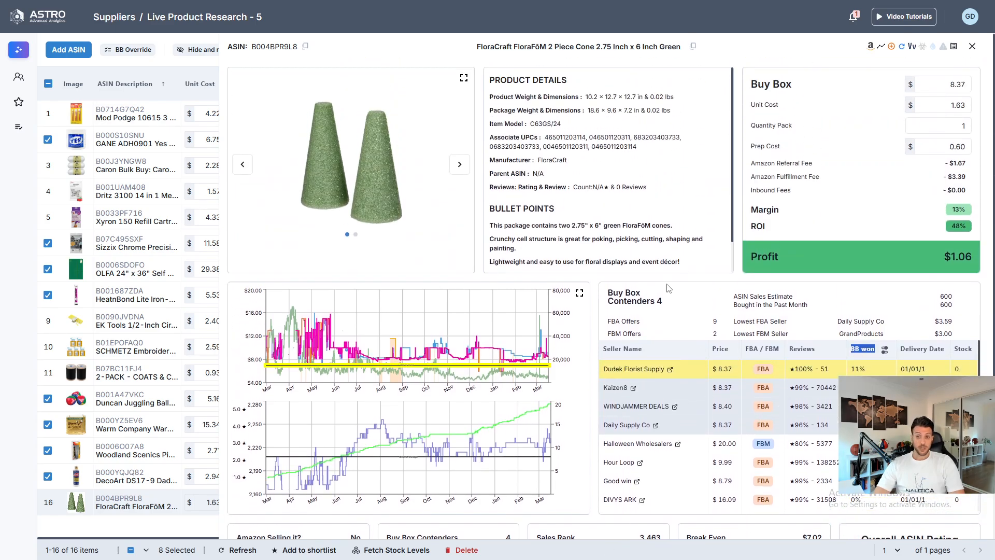
scroll(664, 275, down, 2)
scroll(332, 343, up, 2)
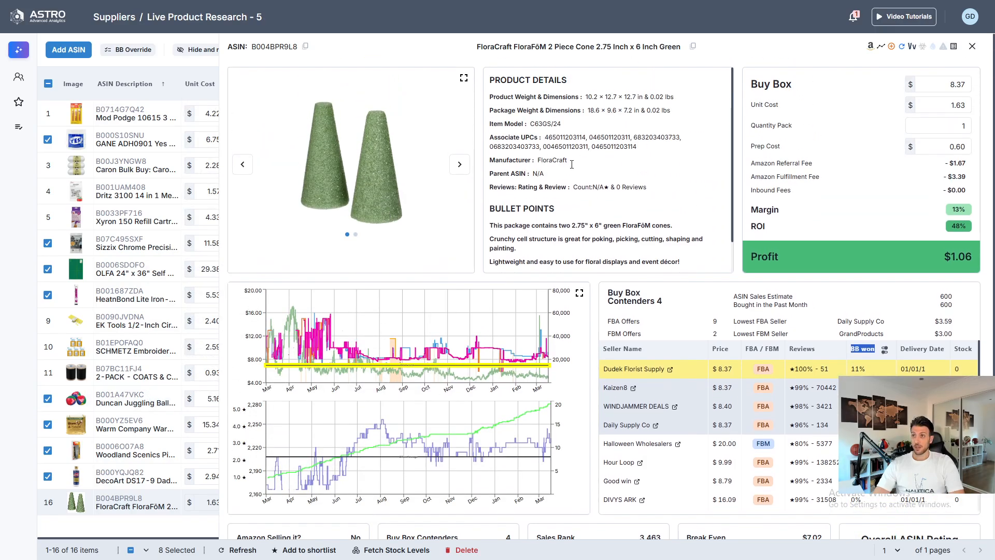
- Select the FloraCraft cones product and close its details
click(48, 500)
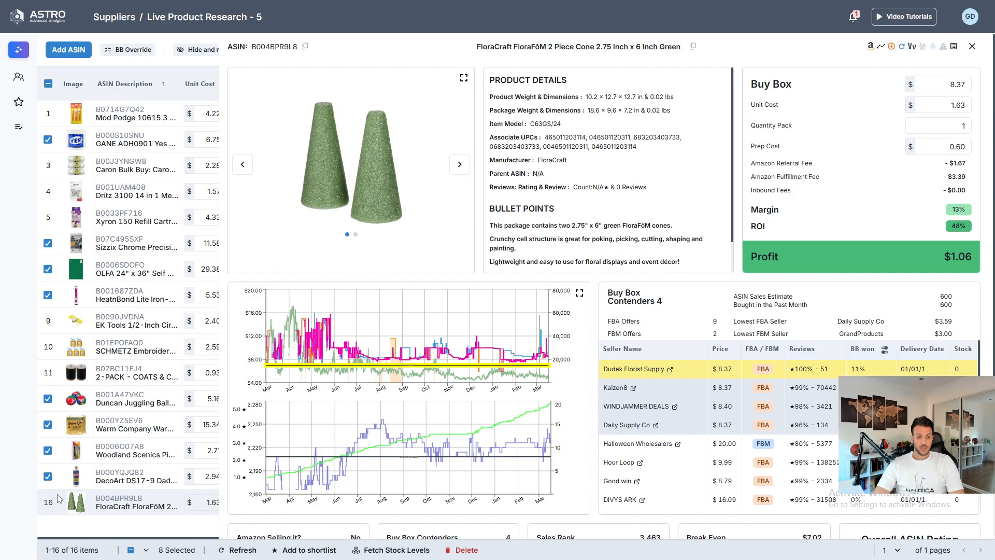
click(48, 504)
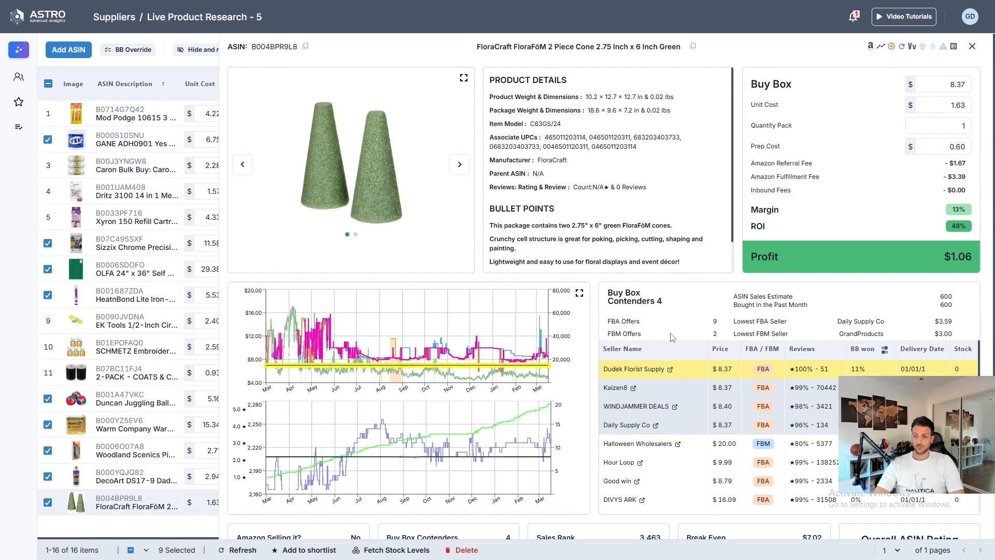
click(973, 46)
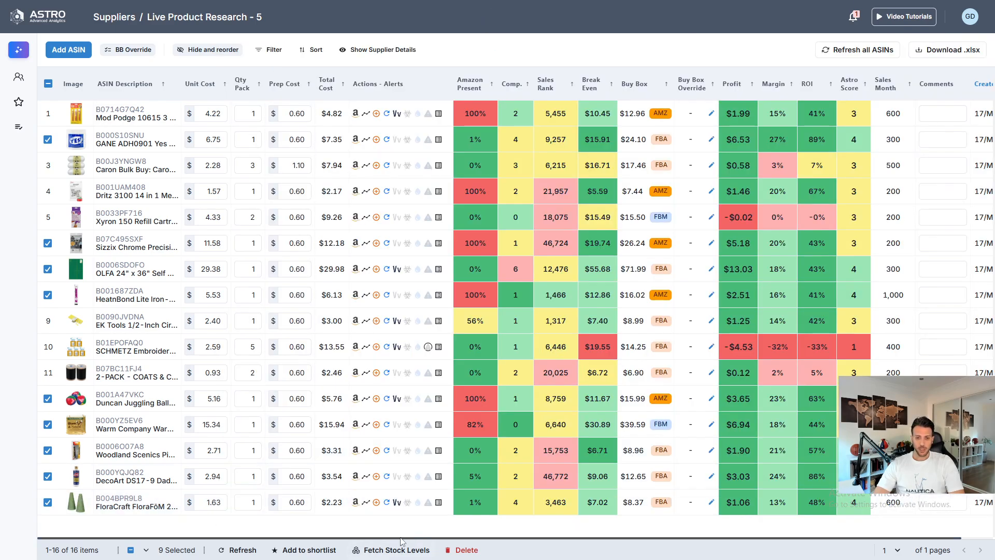
- Add the selected products to a new shortlist named Live PR - Video 5
click(300, 549)
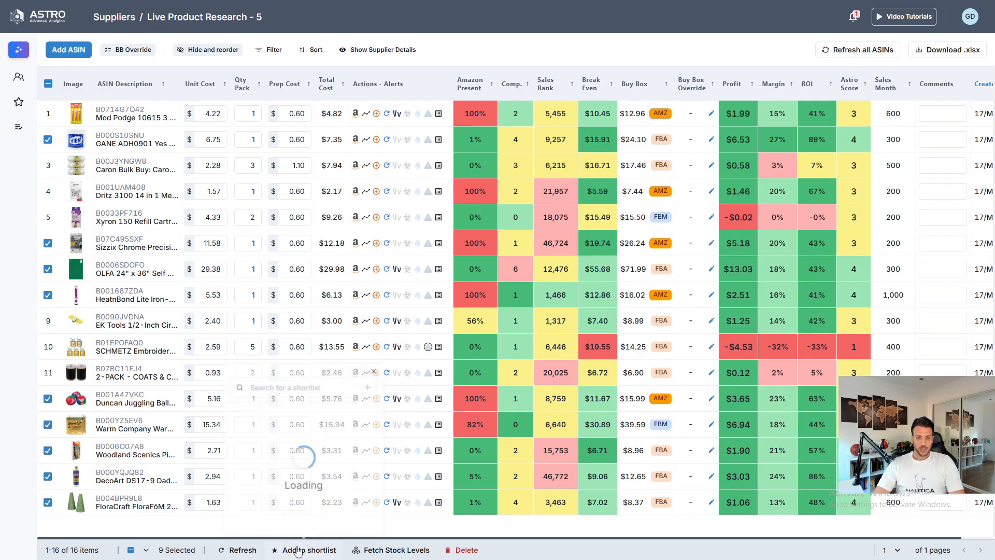
text(Live )
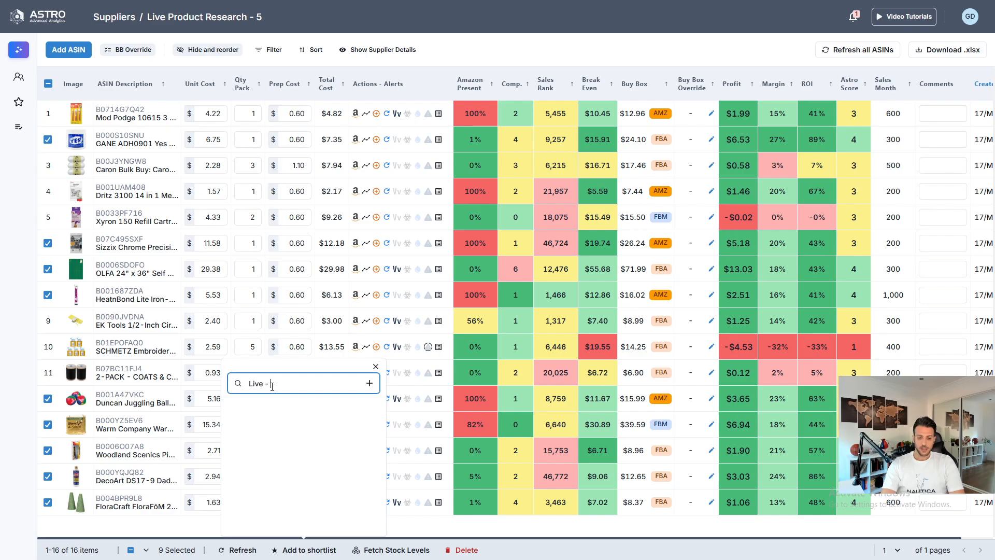
text(PR - V)
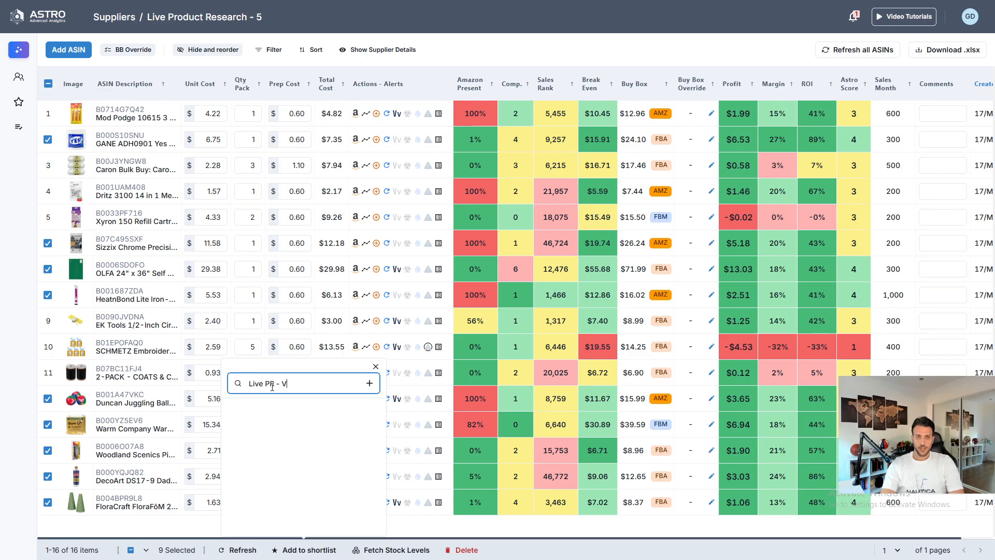
text(ideo 5)
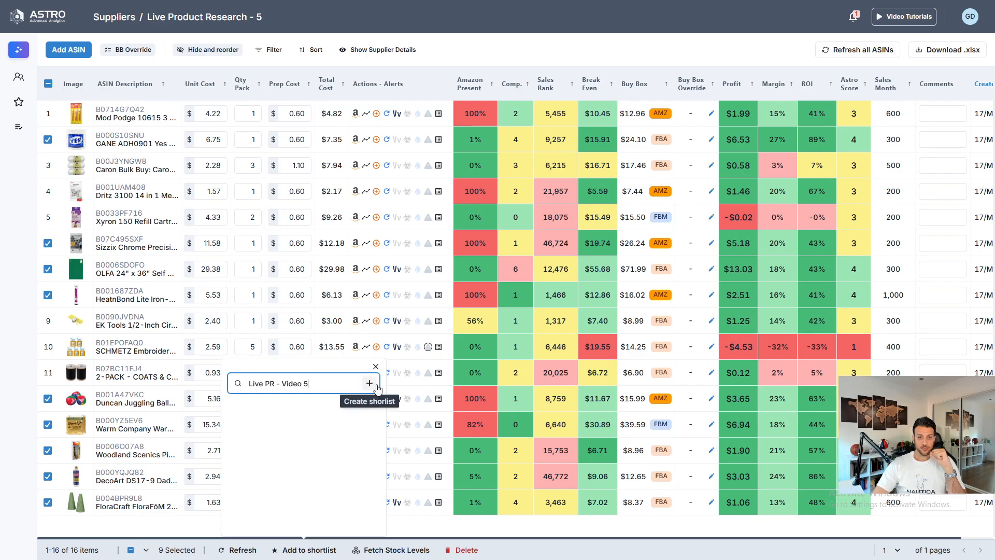
click(370, 384)
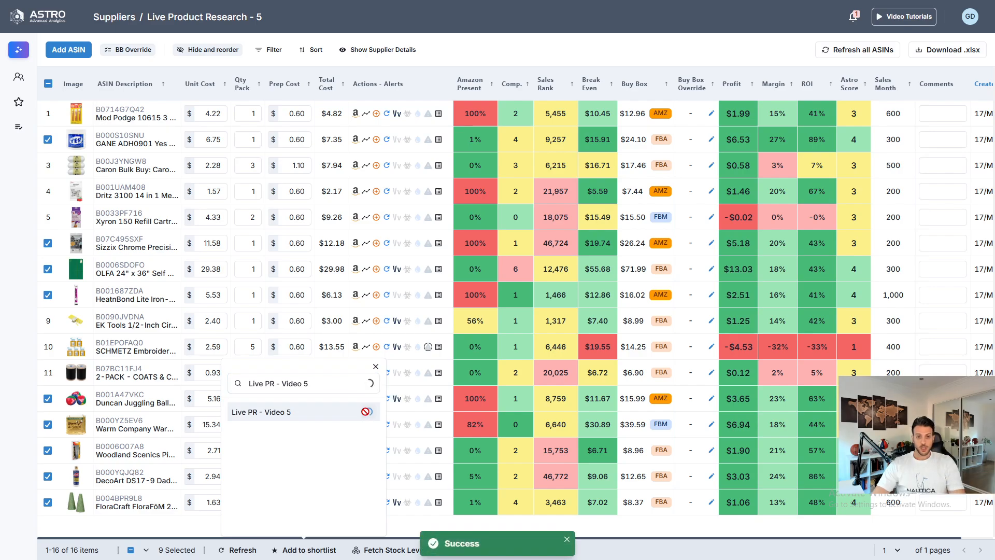
- Open the Live PR - Video 5 shortlist and set the Warm Company product's quantity to buy to 30
click(19, 103)
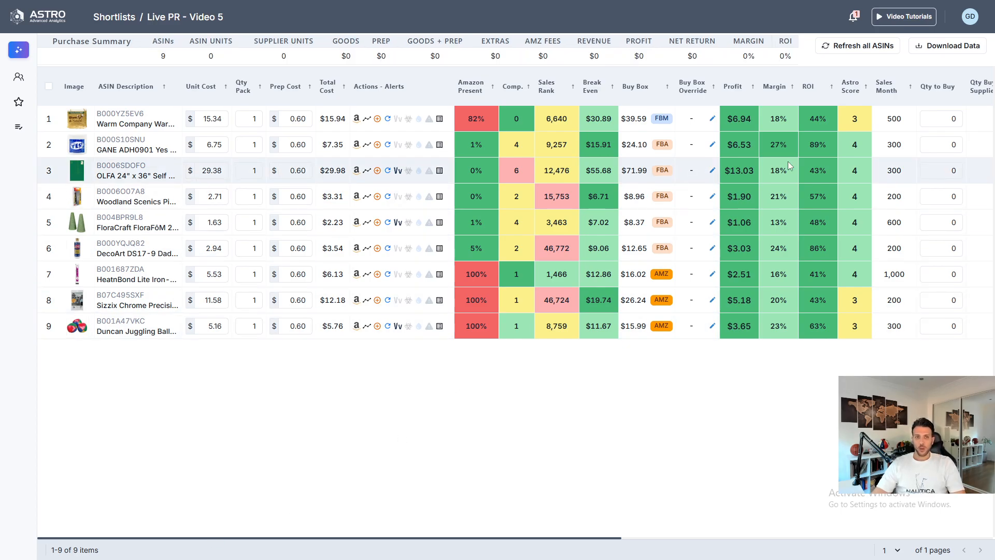
mouse_move(138, 116)
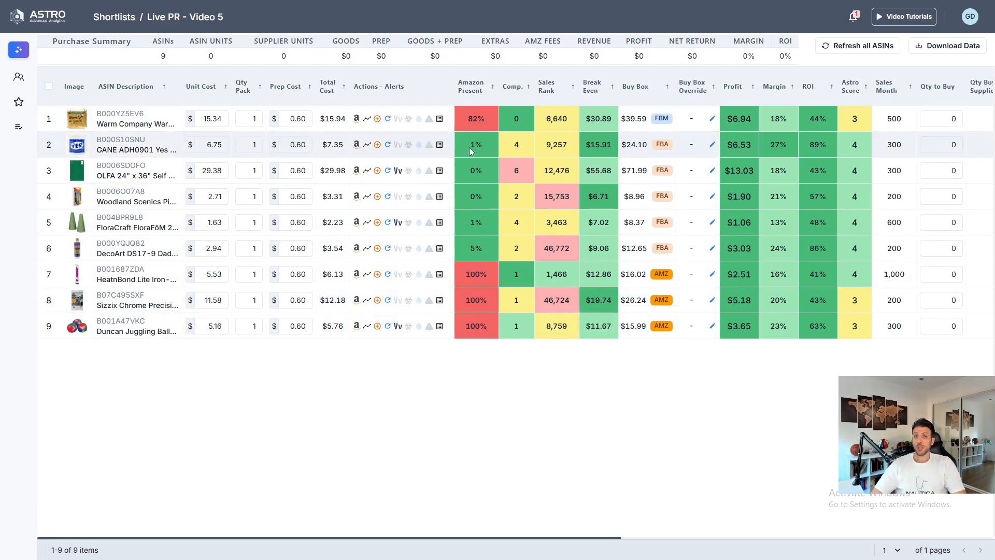
mouse_move(467, 124)
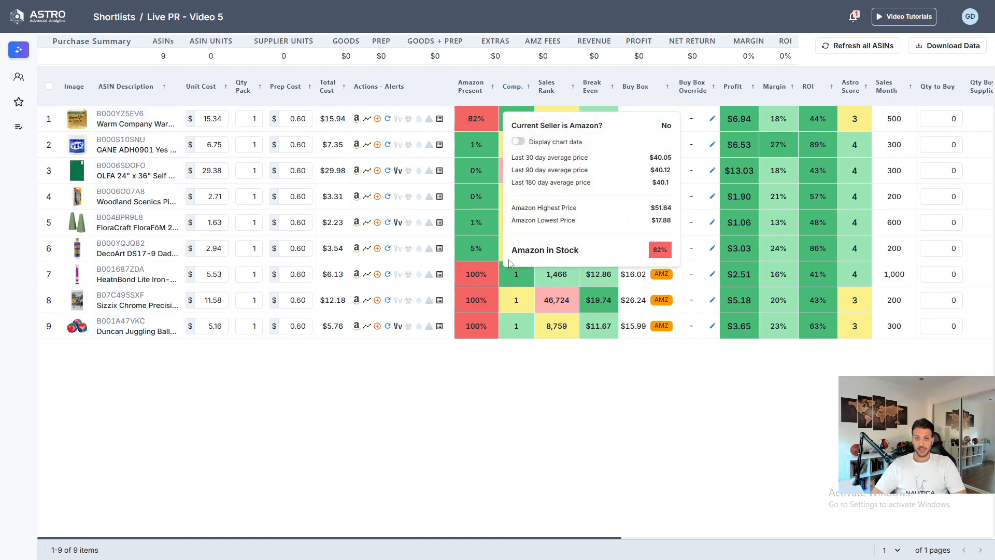
mouse_move(516, 120)
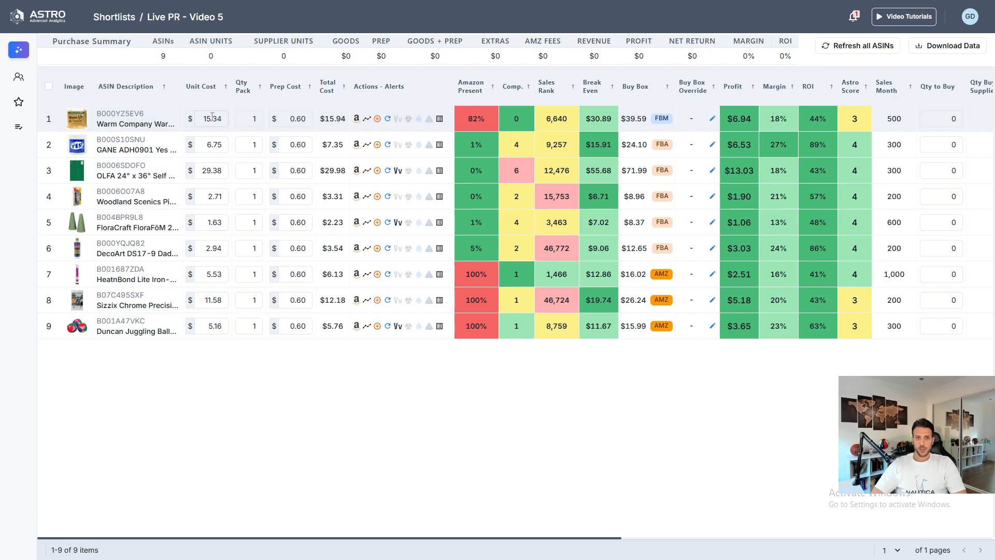
click(957, 117)
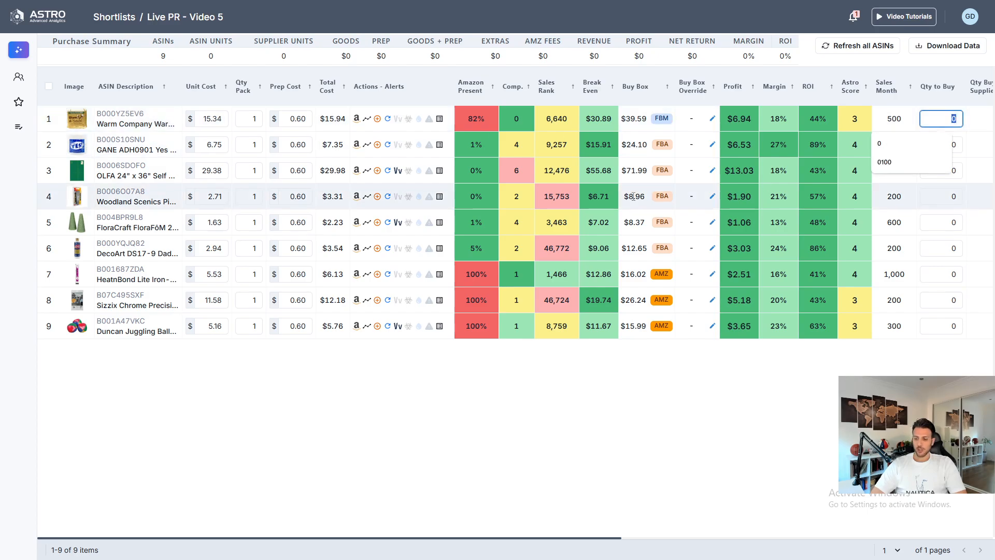
mouse_move(634, 197)
text(30)
key(Return)
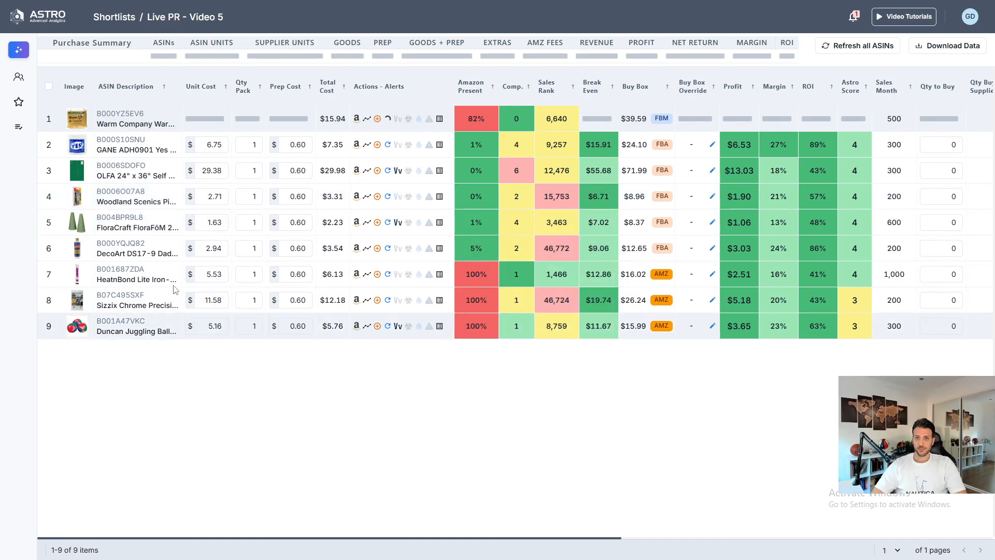
- Set the quantity to buy to 60 for the HeatnBond product and 36 for the Sizzix product
mouse_move(527, 278)
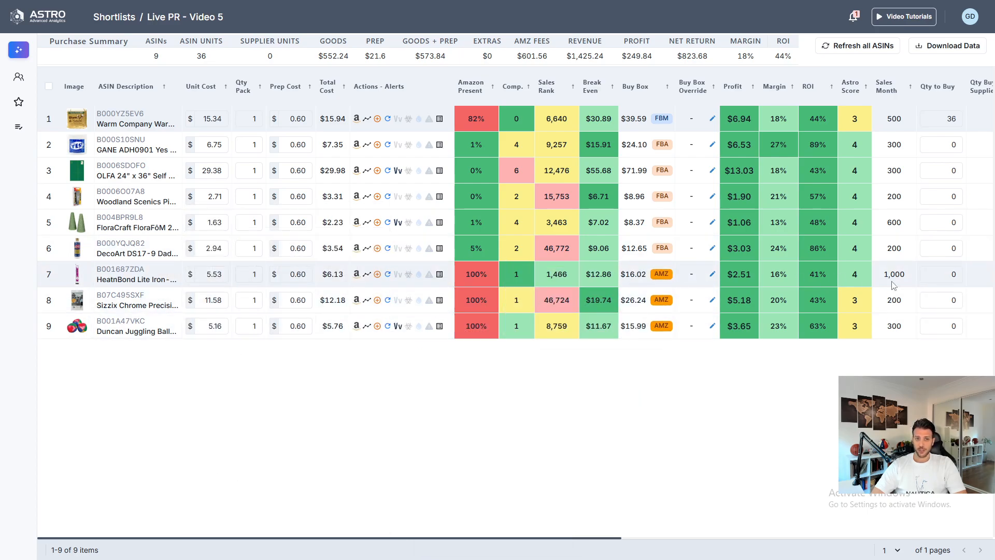
click(948, 274)
text(6)
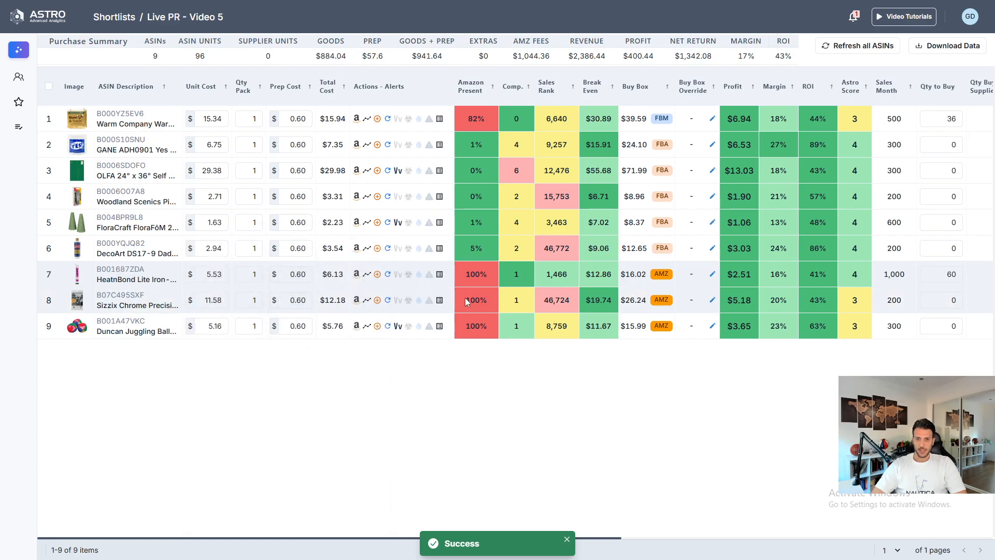
mouse_move(518, 298)
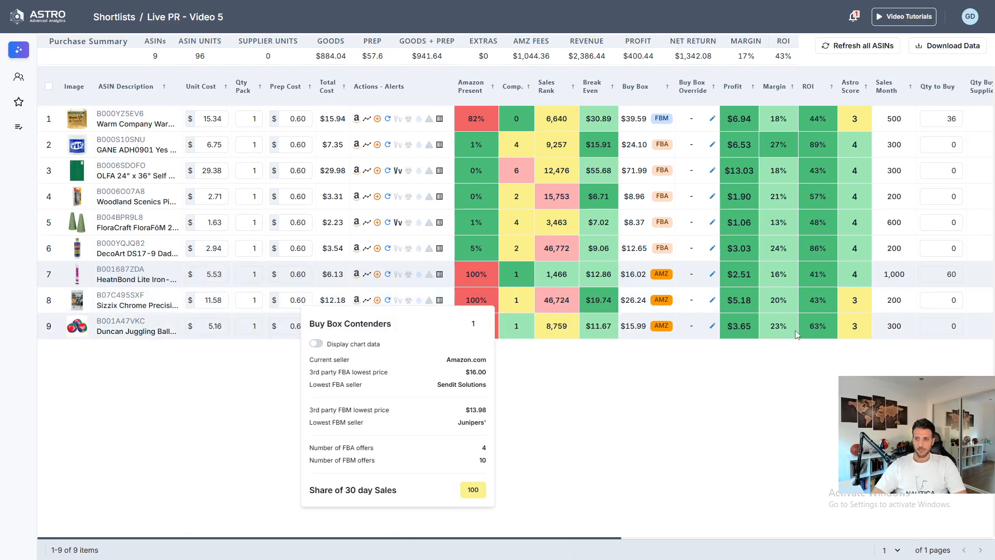
click(926, 300)
text(36)
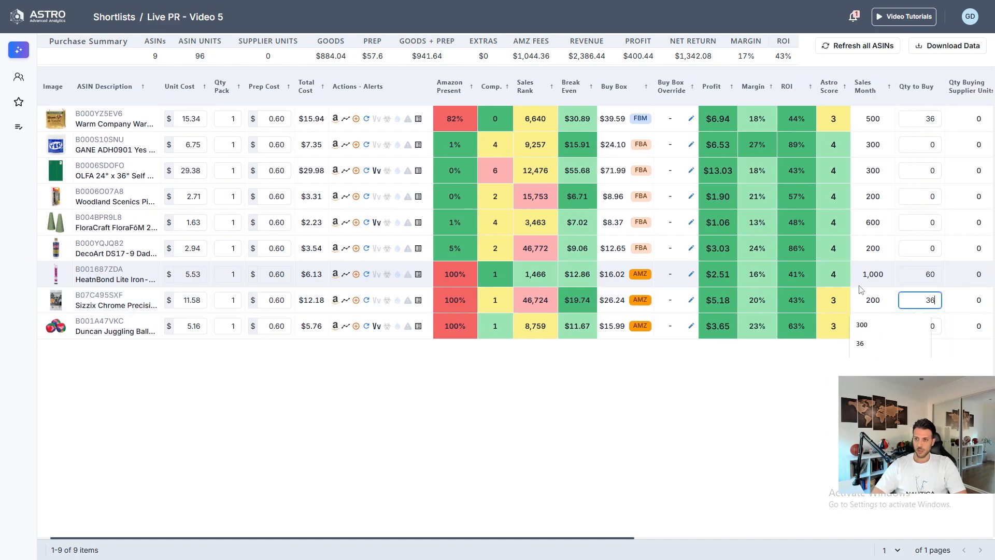
key(Return)
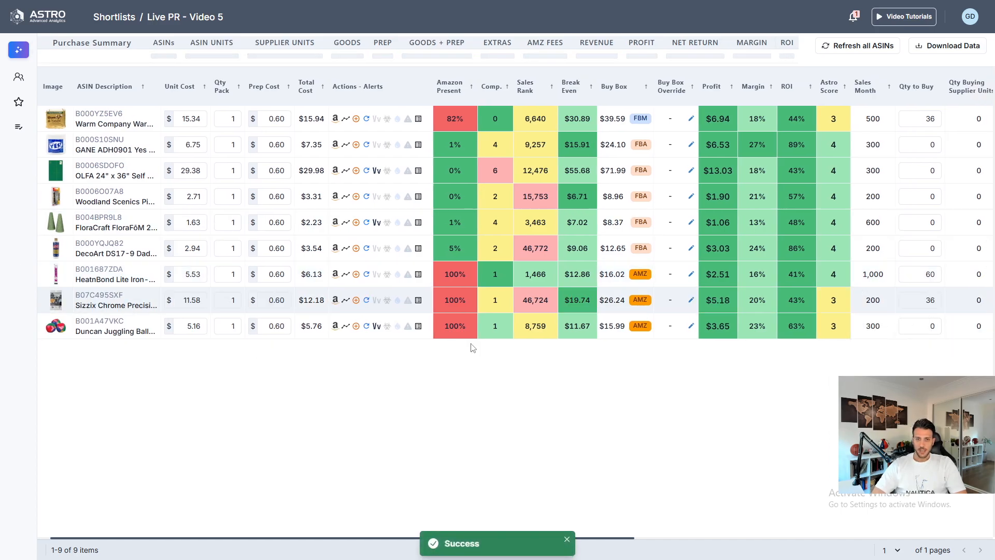
- Set the quantity to buy to 60 for both the Duncan Juggling Balls and the GANE product
mouse_move(111, 329)
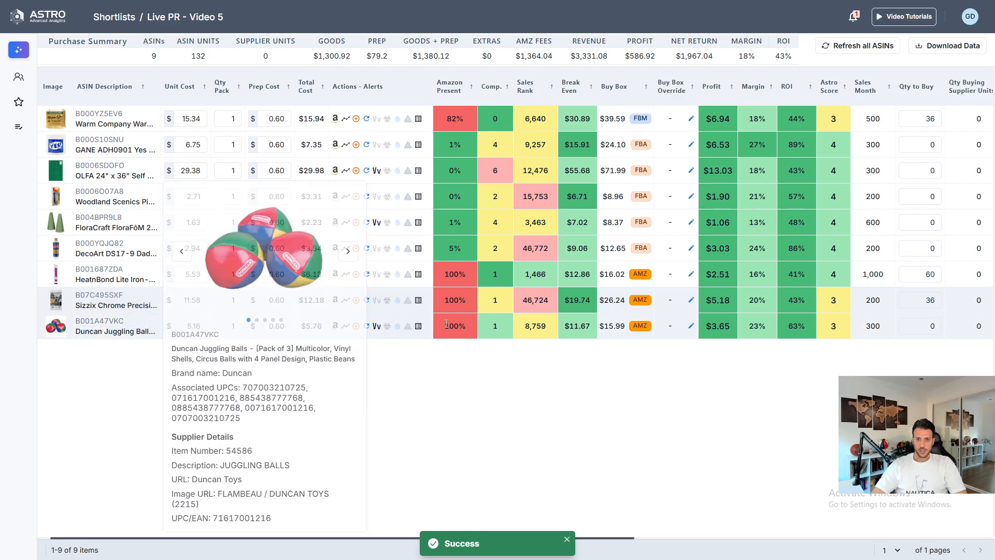
mouse_move(498, 324)
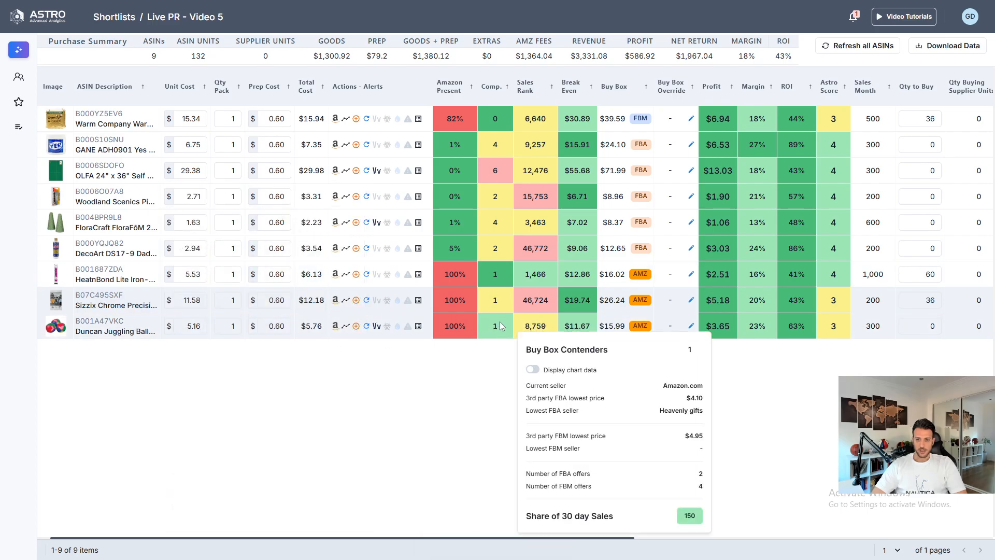
click(929, 333)
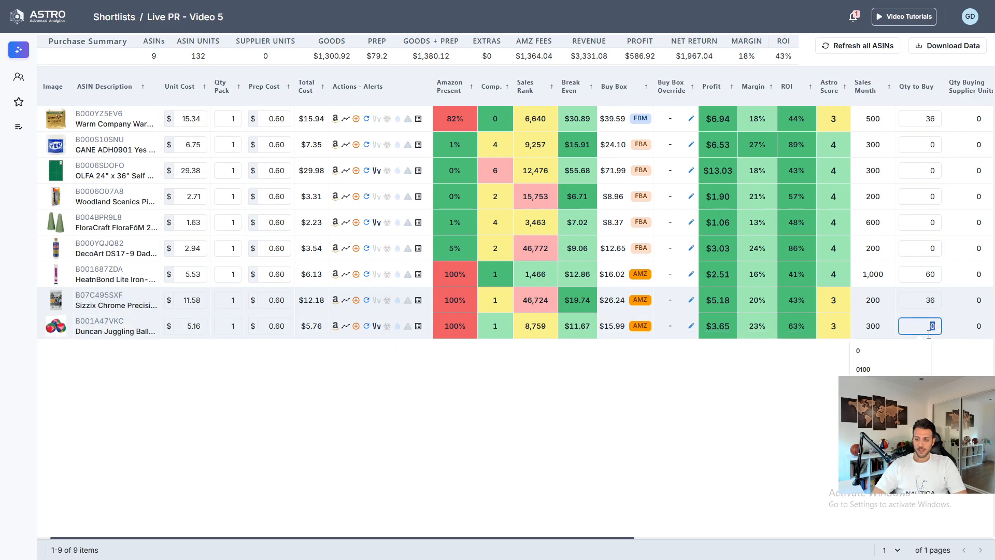
text(60)
key(Return)
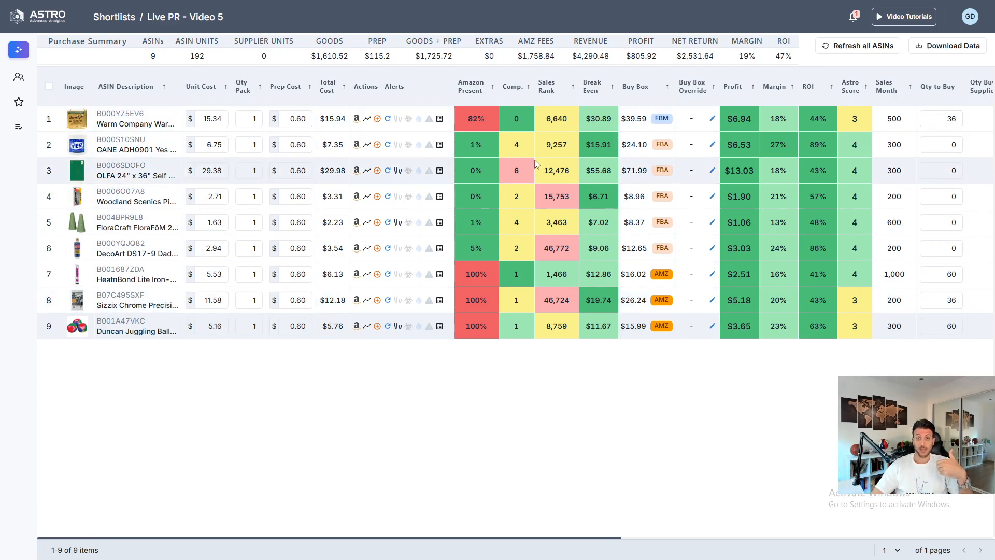
mouse_move(515, 143)
click(941, 144)
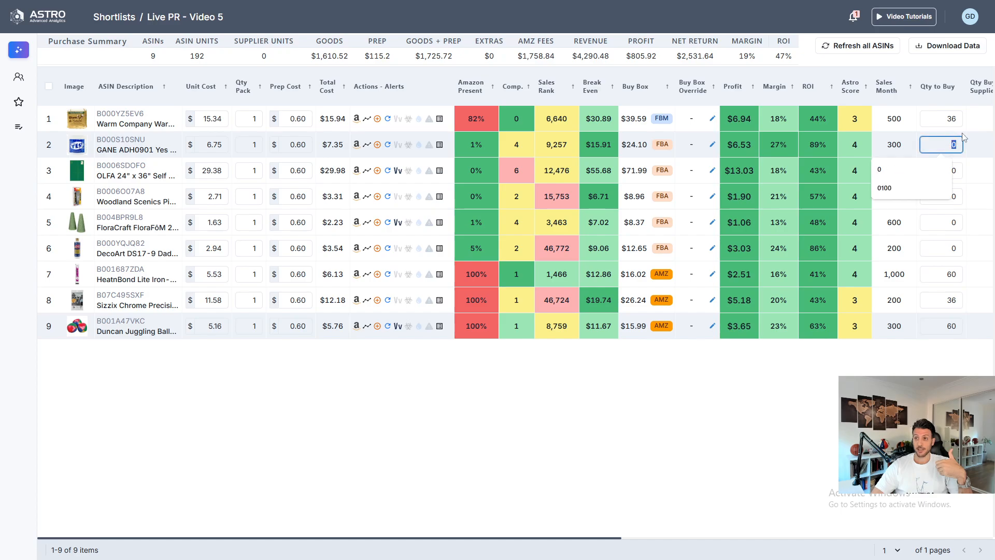
key(Return)
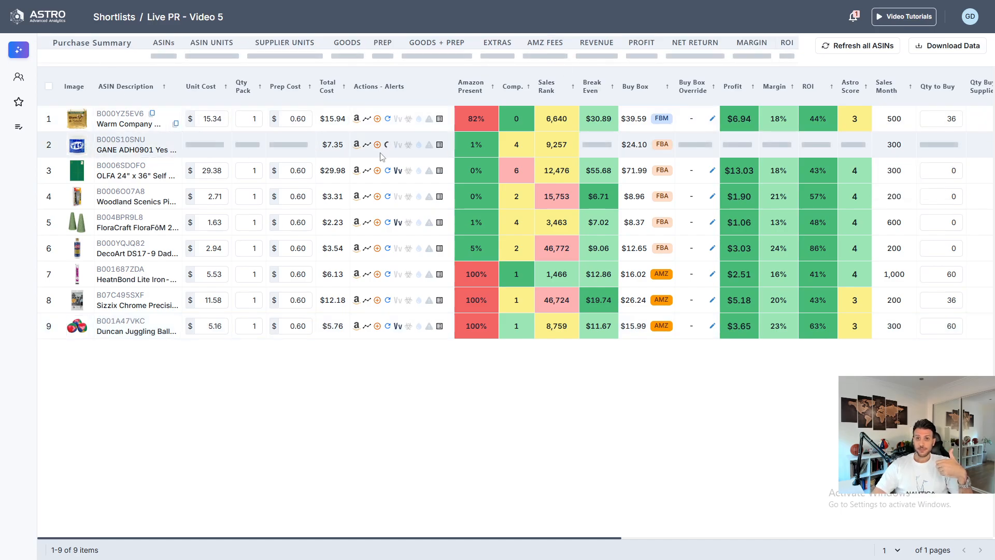
- Set the quantity to buy to 42 for the OLFA product and 60 for the Woodland Scenics product
mouse_move(516, 167)
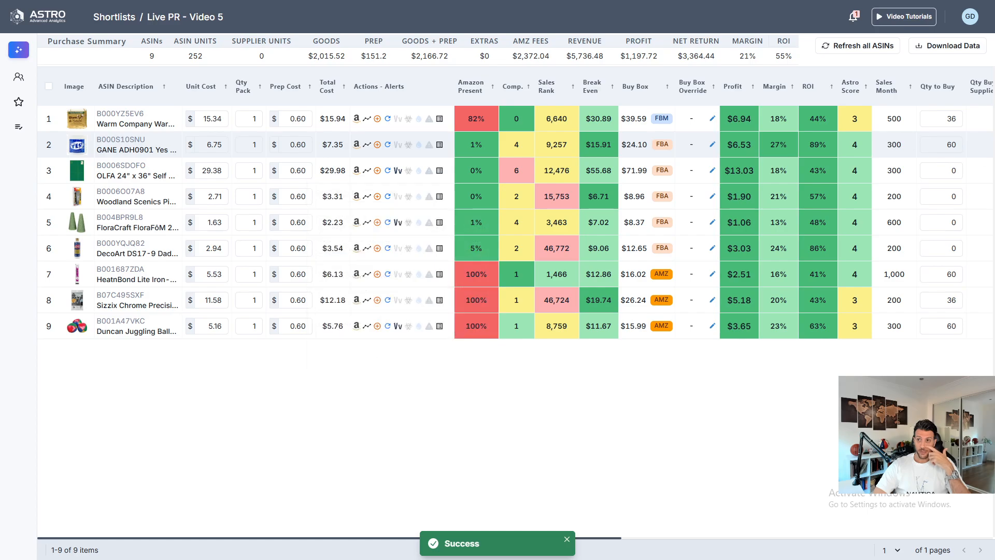
mouse_move(155, 168)
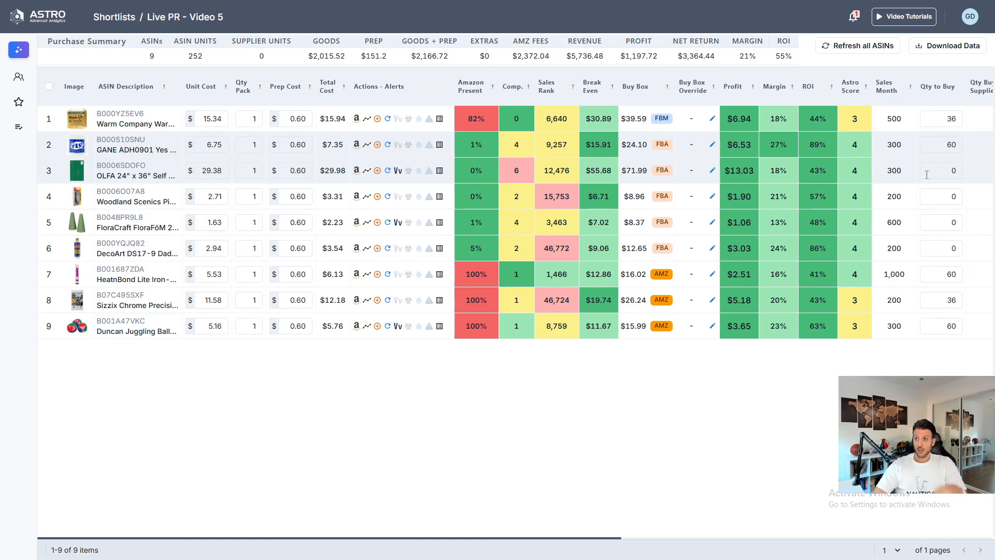
click(947, 171)
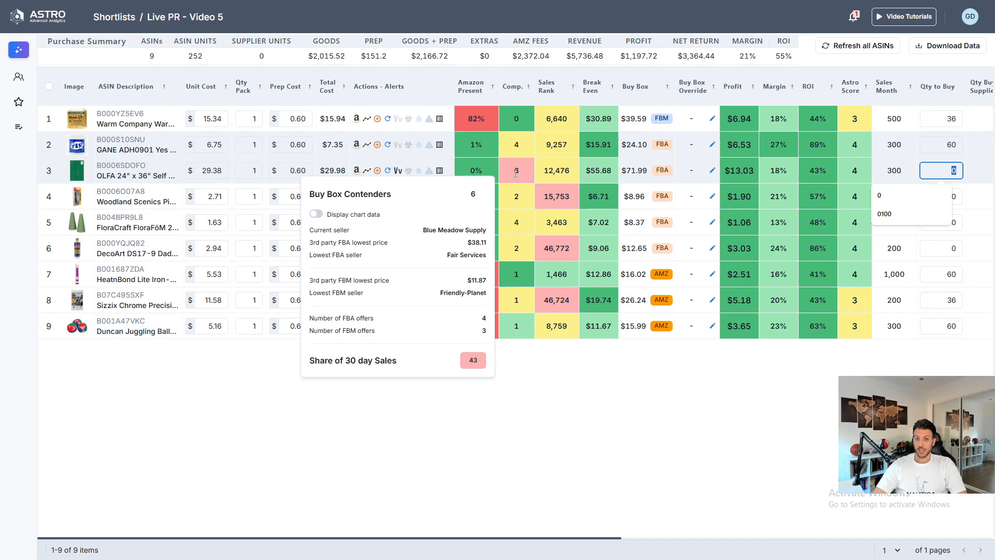
text(42)
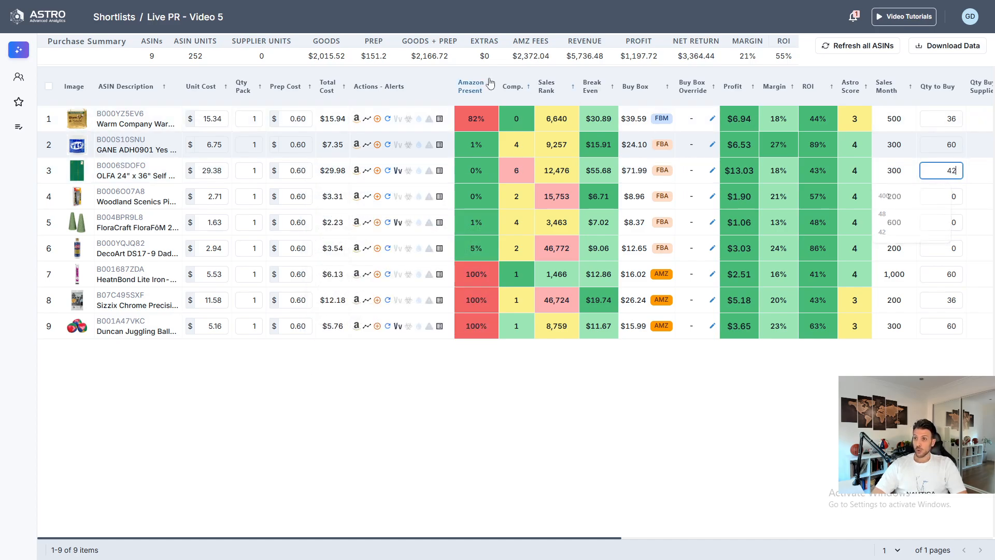
key(Return)
mouse_move(507, 204)
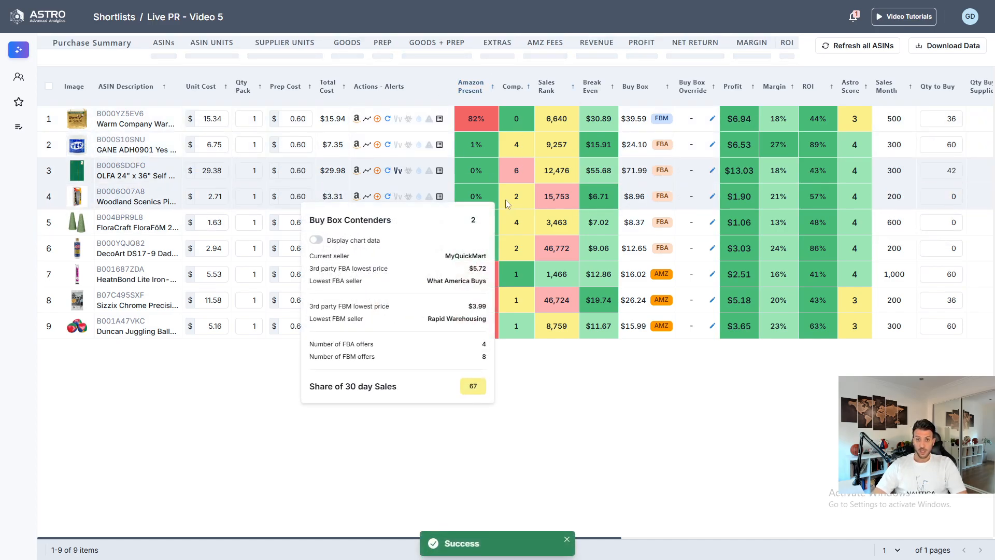
double_click(952, 198)
text(60)
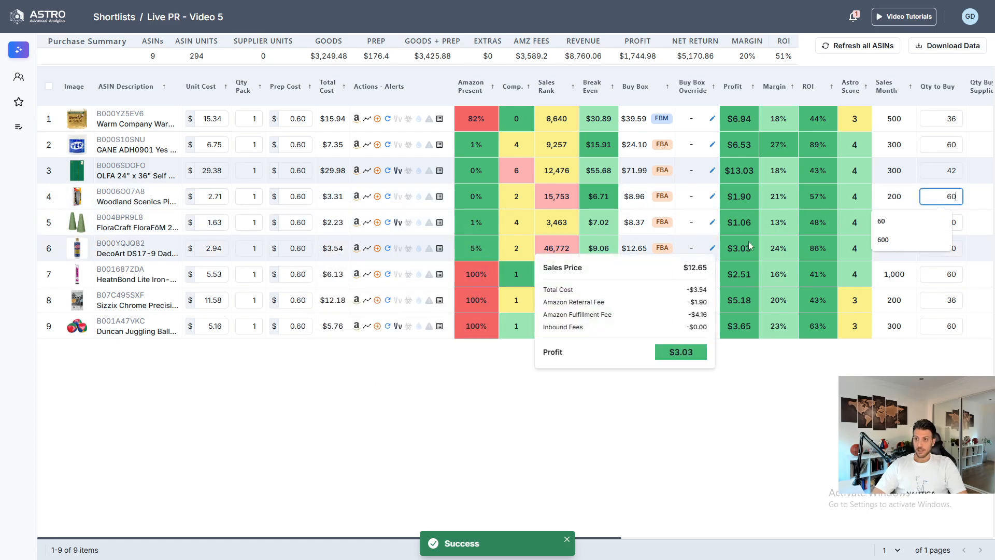
key(Return)
- Set the quantity to buy to 120 for the FloraCraft product and 60 for the DecoArt product
mouse_move(514, 219)
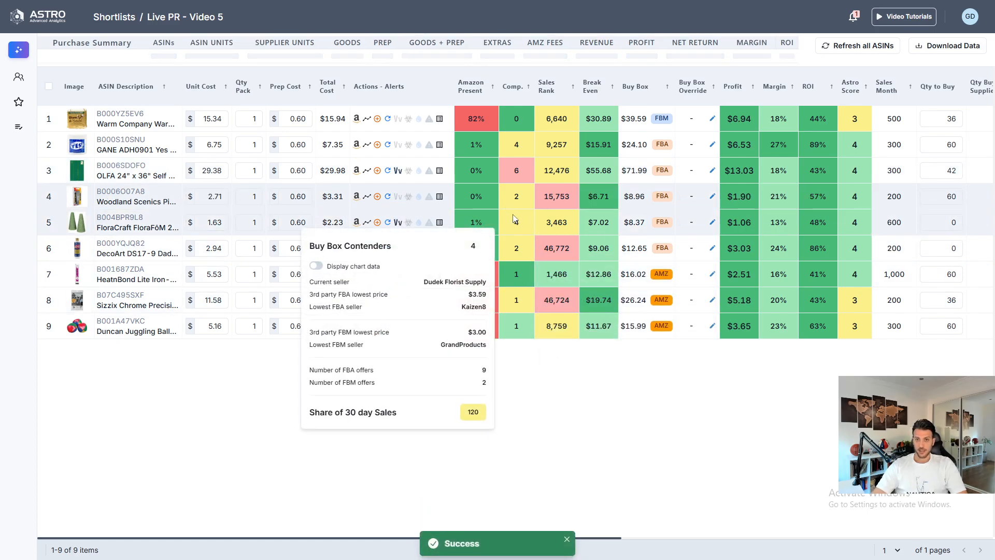
double_click(953, 222)
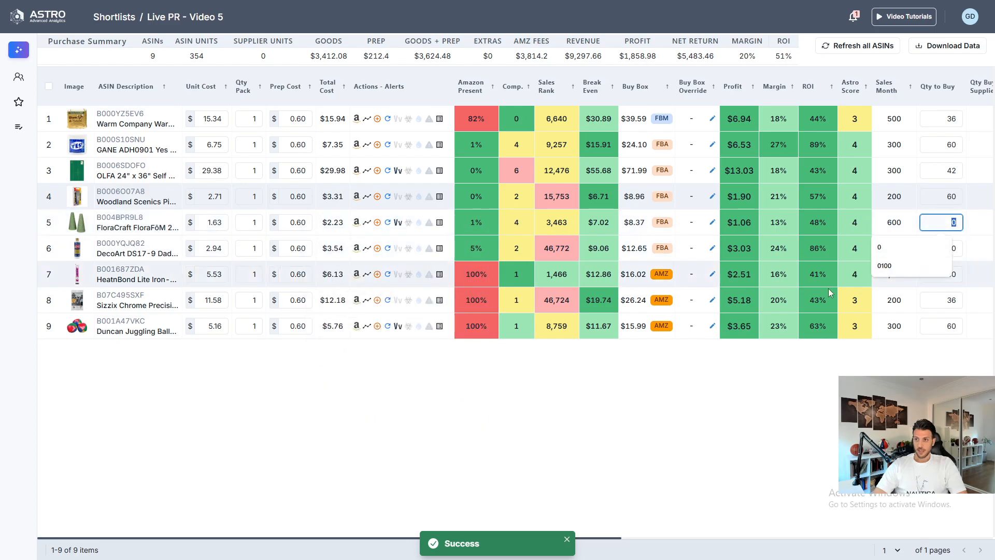
text(120)
key(Return)
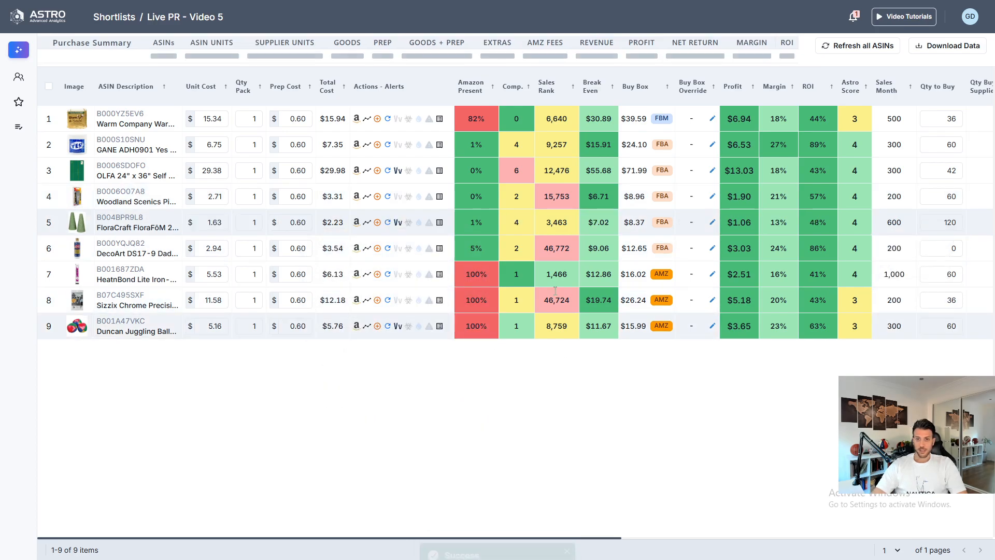
mouse_move(519, 248)
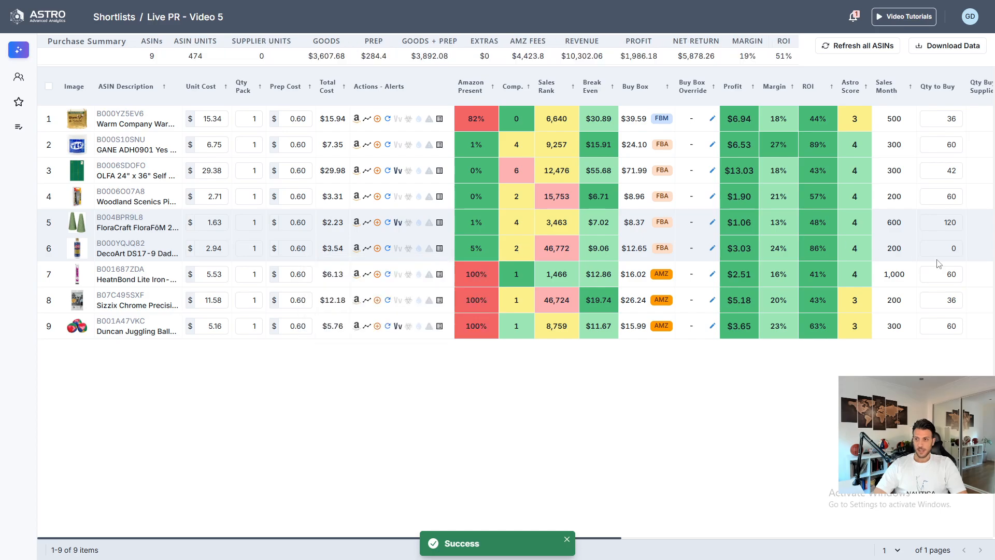
double_click(952, 248)
text(60)
key(Return)
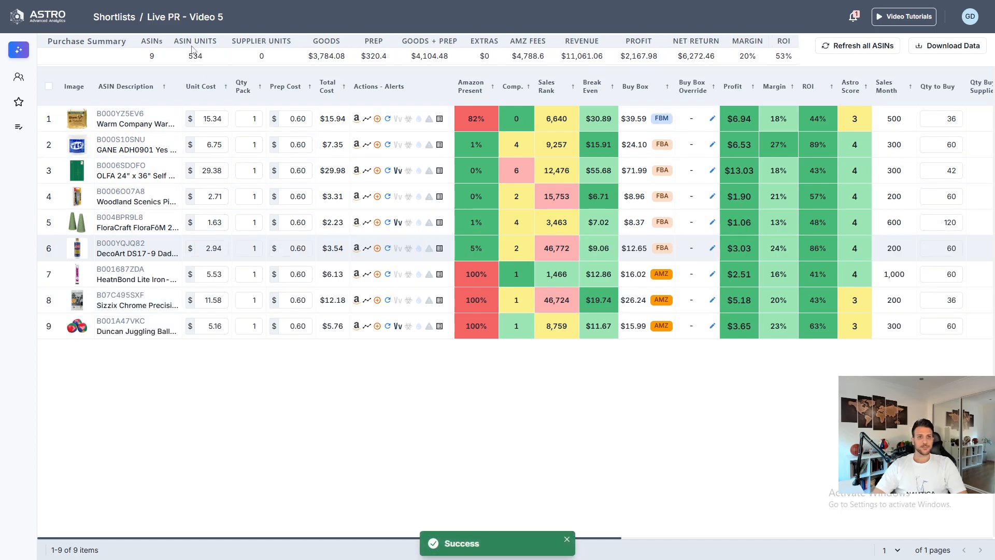
- Review the purchase summary totals for ASIN units, goods, profit and ROI
drag(207, 53, 189, 62)
drag(312, 55, 354, 60)
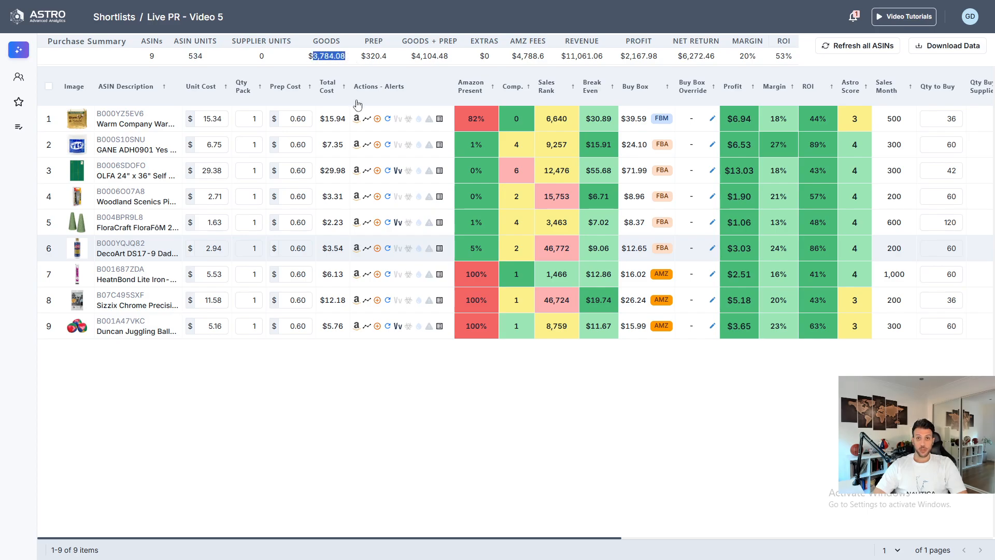
drag(619, 56, 665, 68)
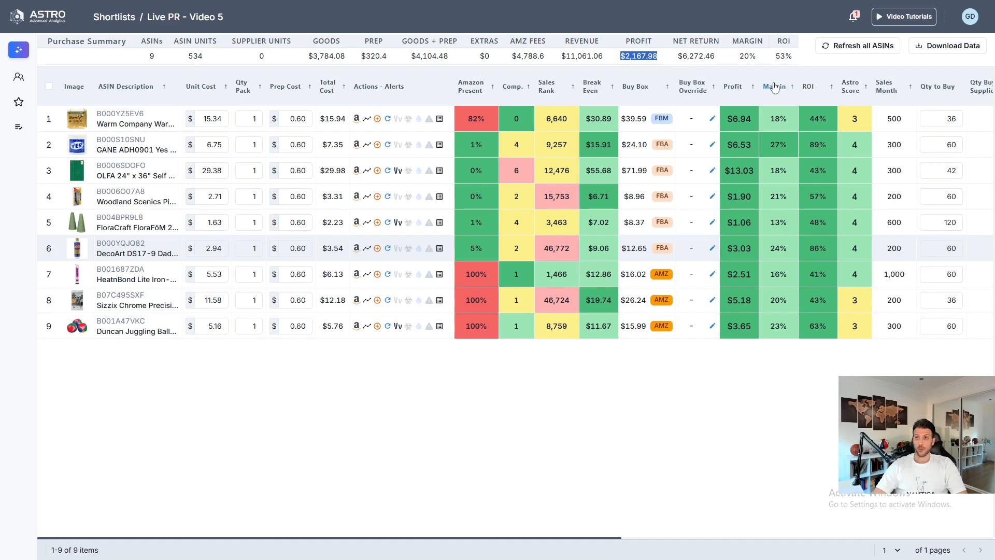
drag(791, 53, 775, 55)
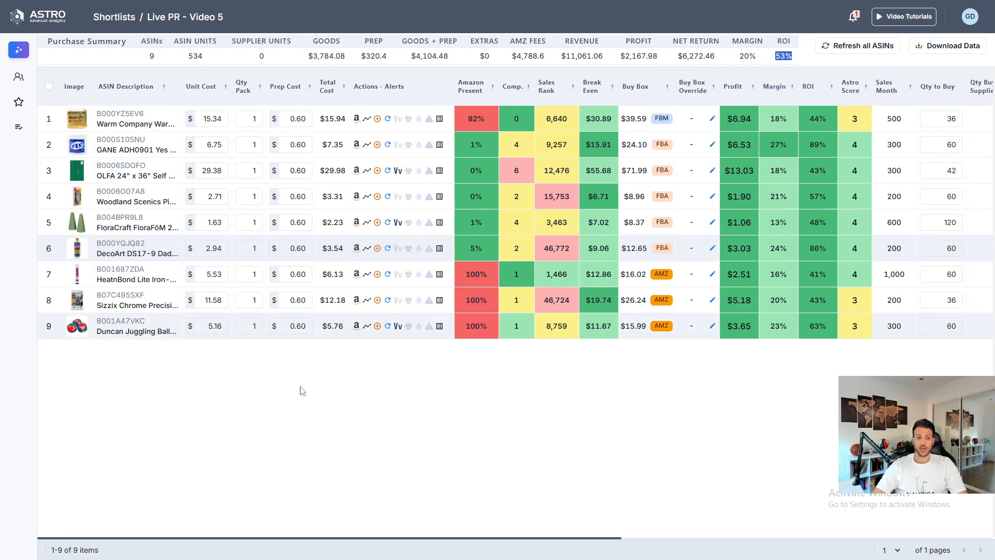